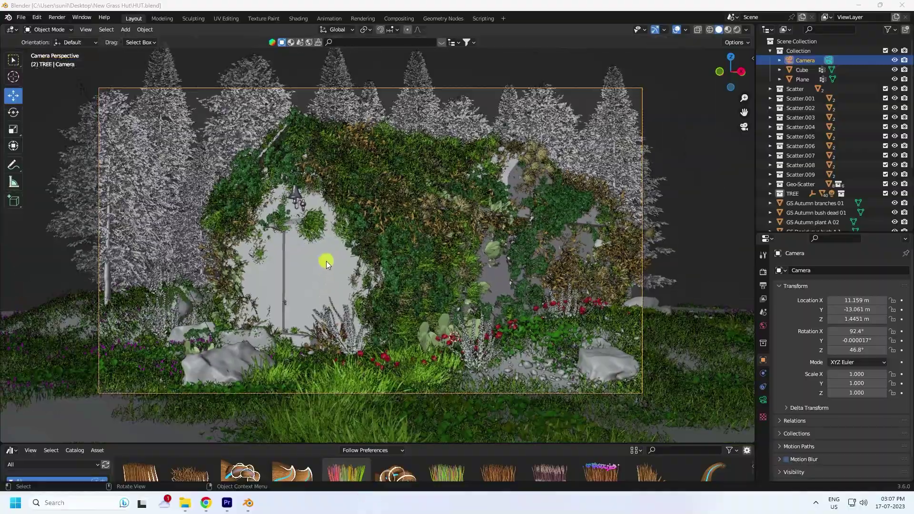
Review the finished hut renders 1.jpg, 2.jpg and 4.jpg in the image viewer, and return to the Blender scene
middle_drag(327, 260, 460, 238)
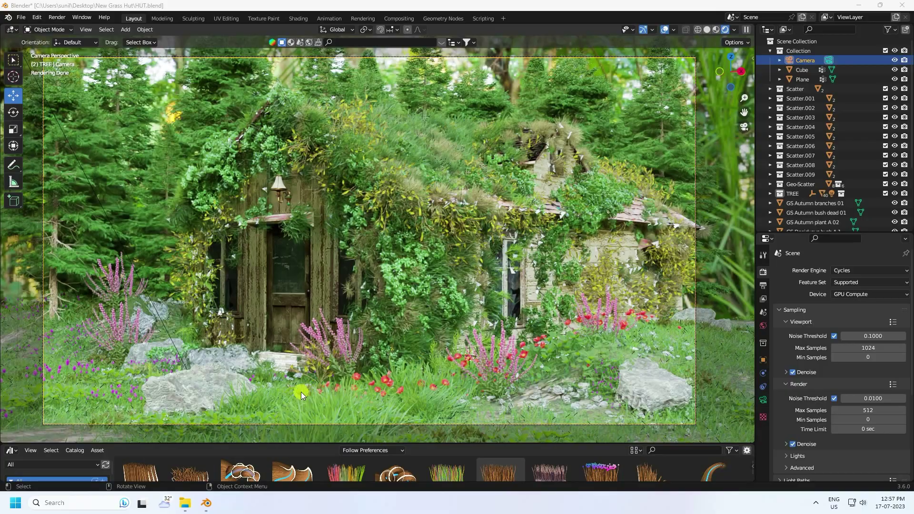
click(186, 503)
double_click(165, 131)
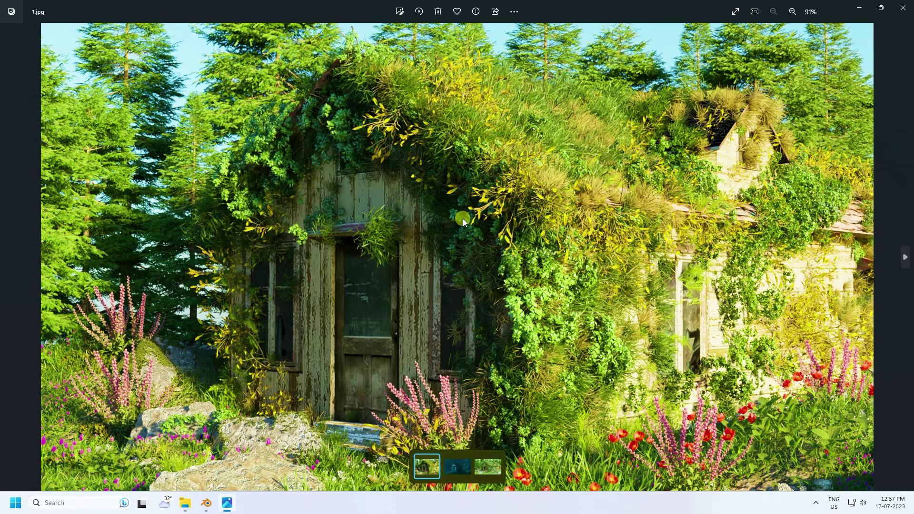
key(Right)
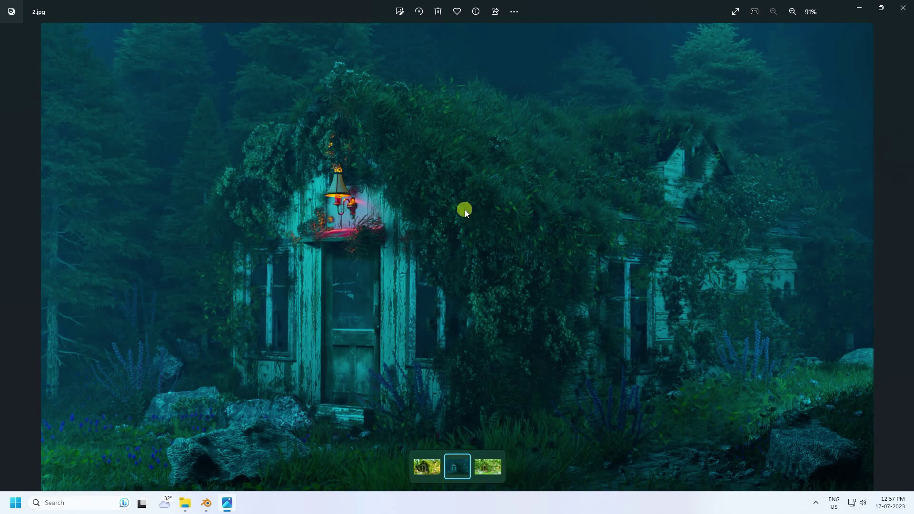
key(Right)
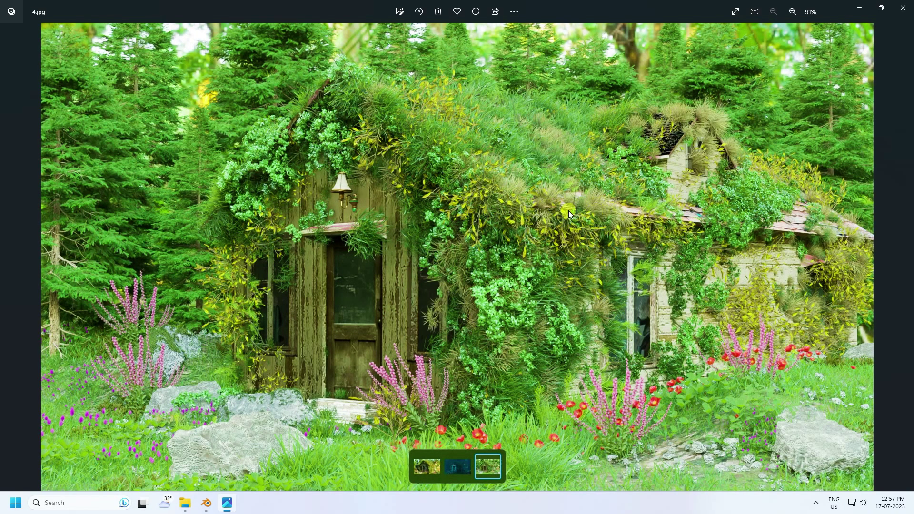
key(Left)
key(Right)
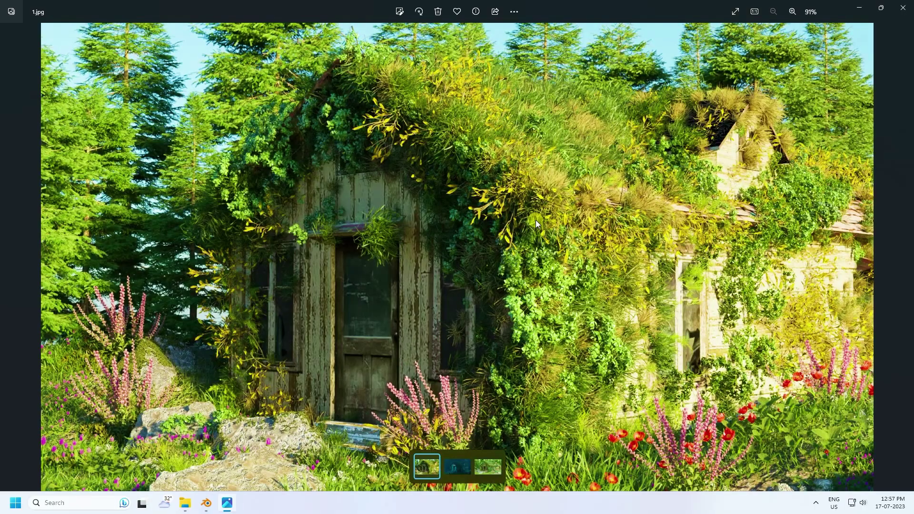
key(Left)
key(Right)
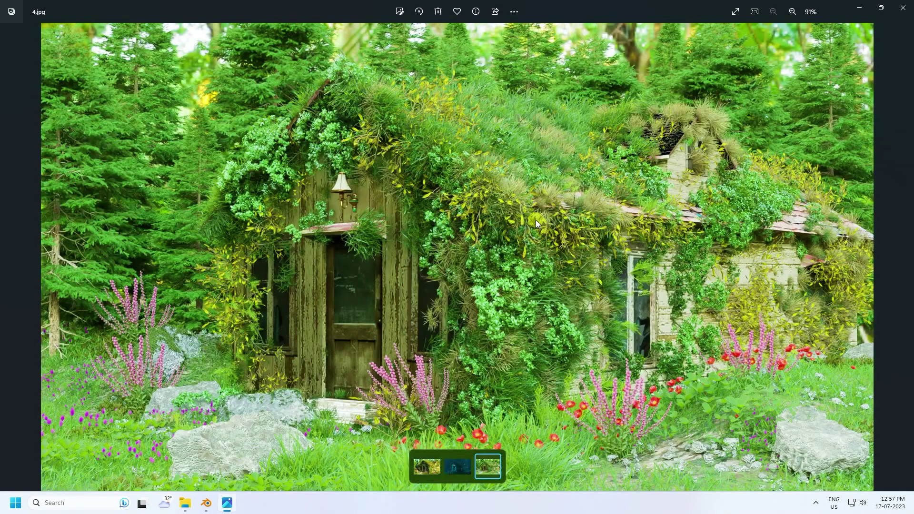
click(904, 13)
key(alt+Tab)
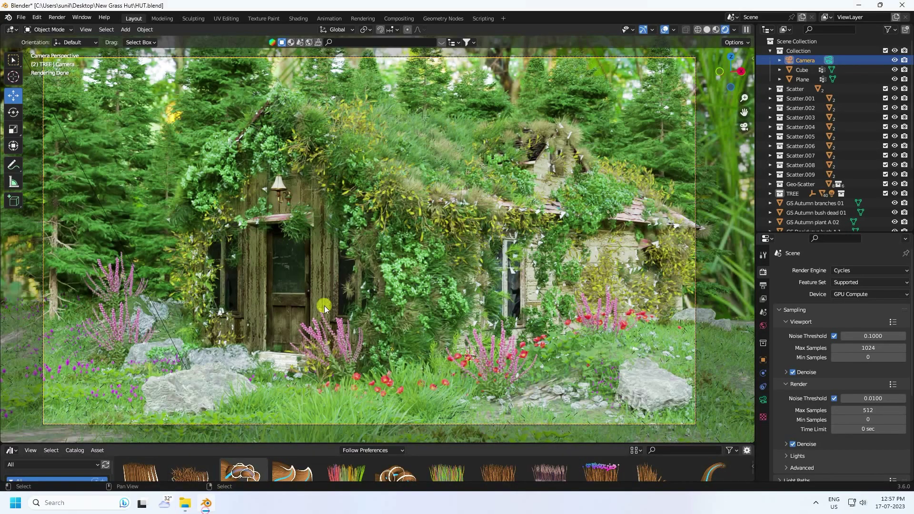
Create a new General file without saving the current one, and delete the default camera, cube and light
click(21, 18)
mouse_move(100, 27)
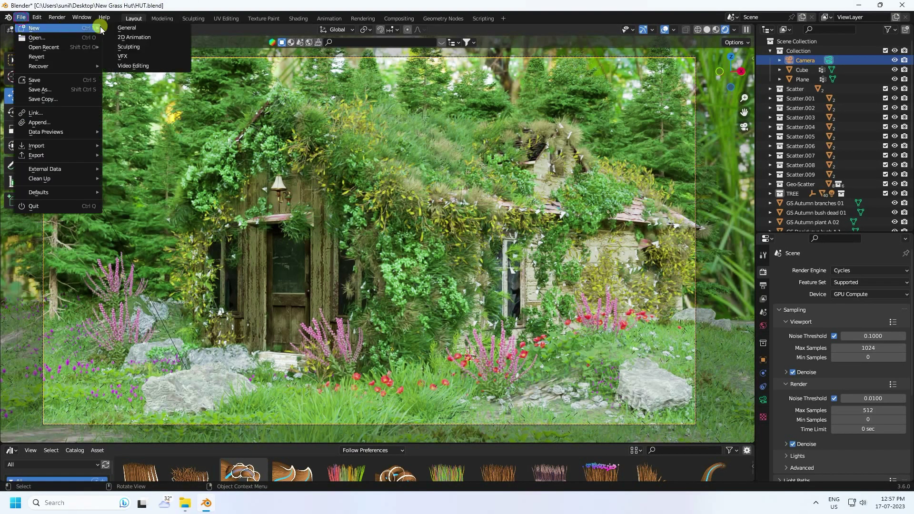
click(134, 30)
click(475, 266)
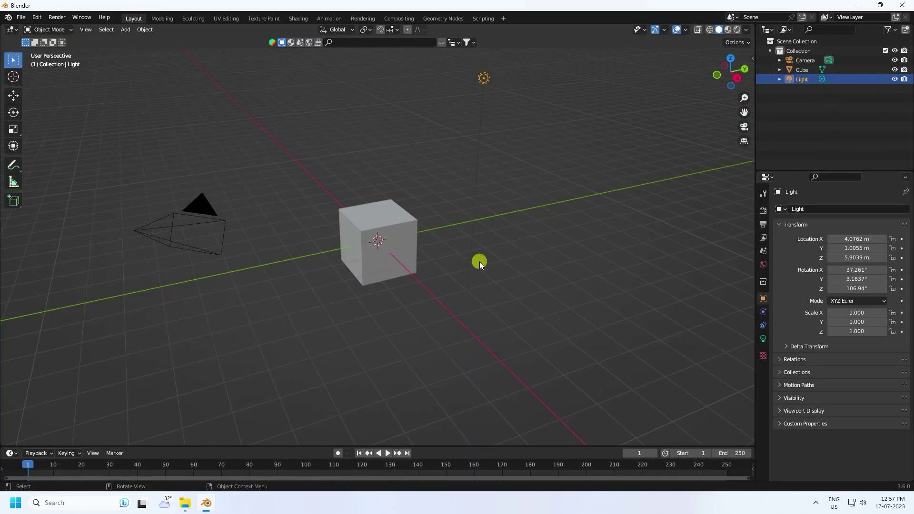
drag(86, 157, 554, 323)
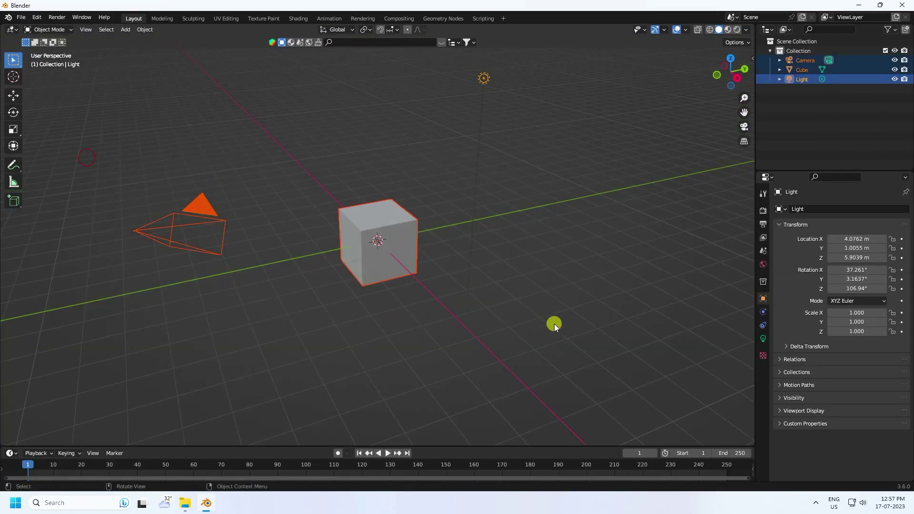
key(Delete)
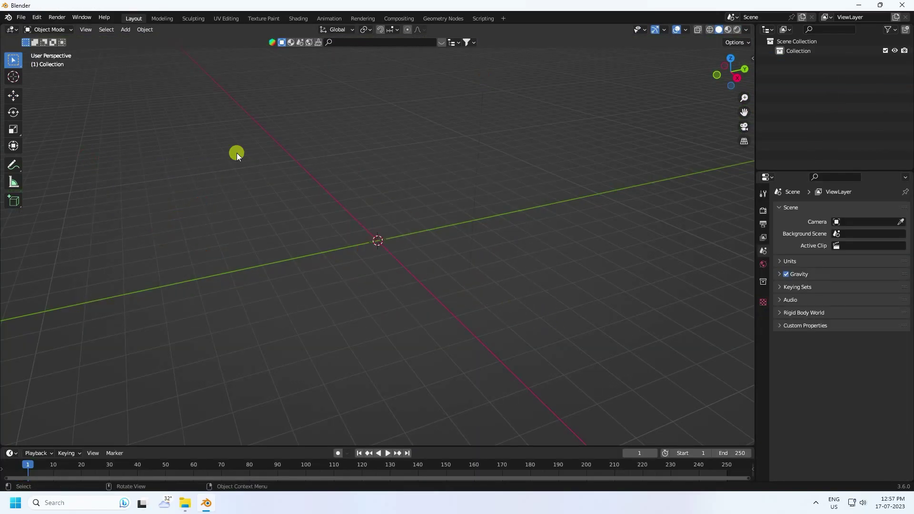
Start an Append and open HUT Model.blend from the New Grass Hut folder on the Desktop
click(21, 17)
click(40, 123)
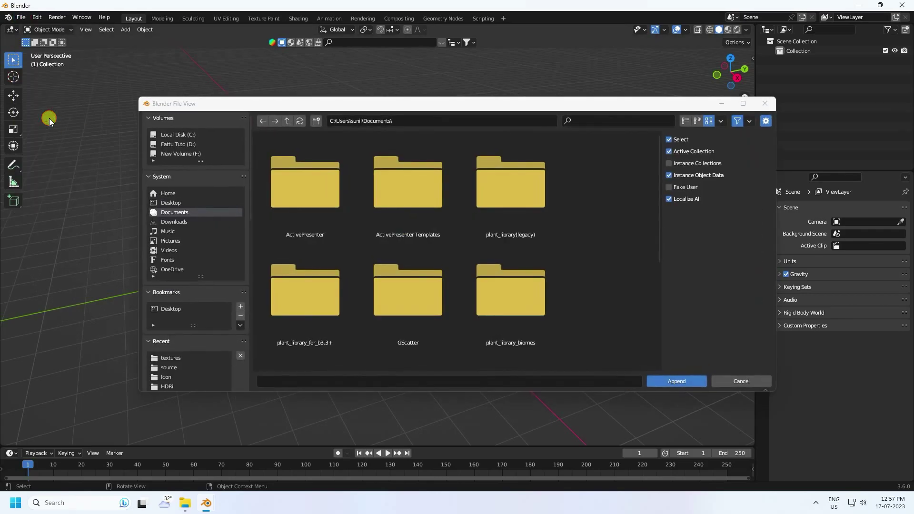
click(179, 204)
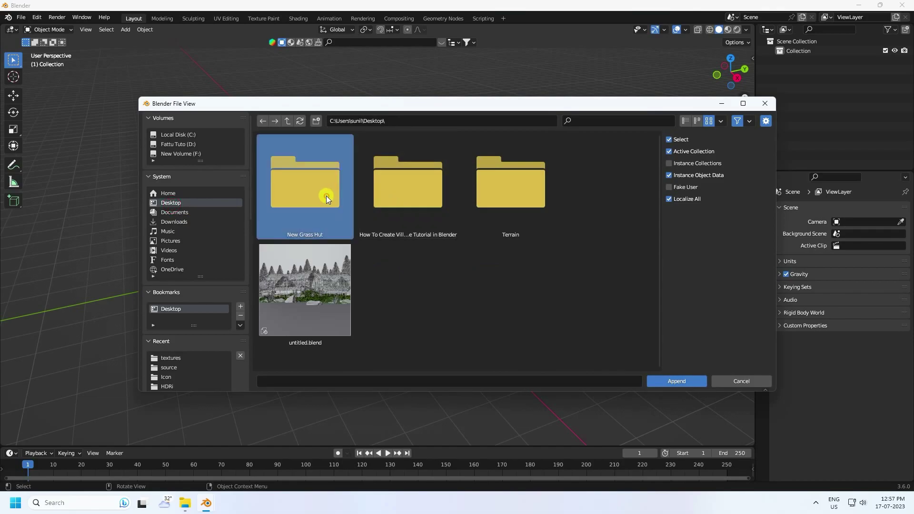
double_click(326, 195)
scroll(412, 276, down, 1)
click(408, 262)
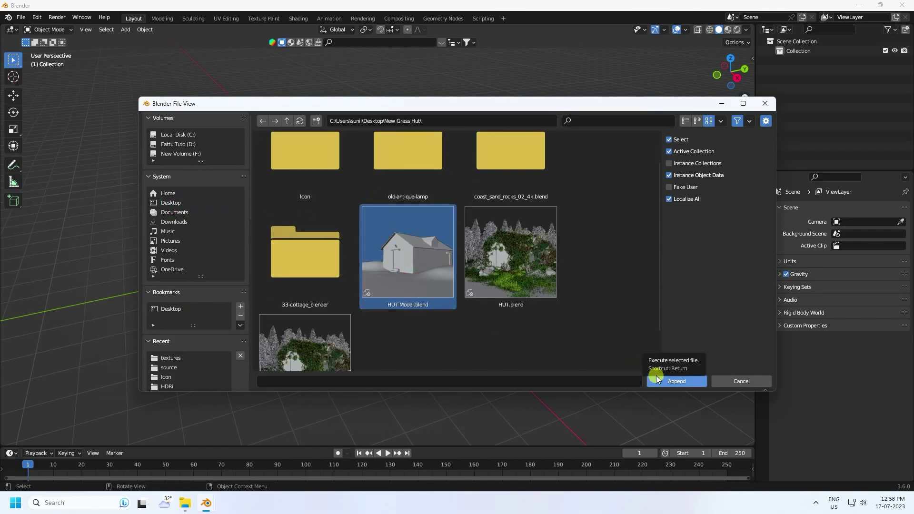
click(657, 379)
Append every item in the Object folder of HUT Model.blend to the scene
scroll(483, 327, down, 4)
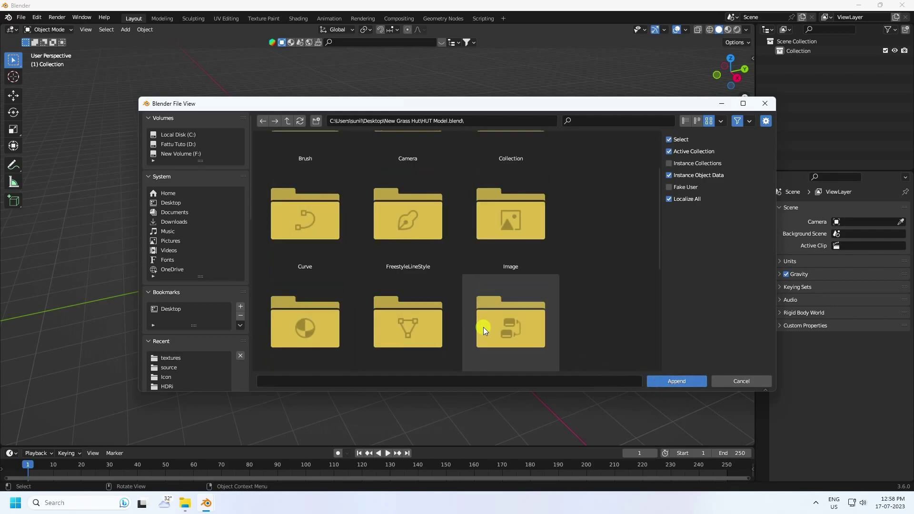
scroll(413, 270, down, 1)
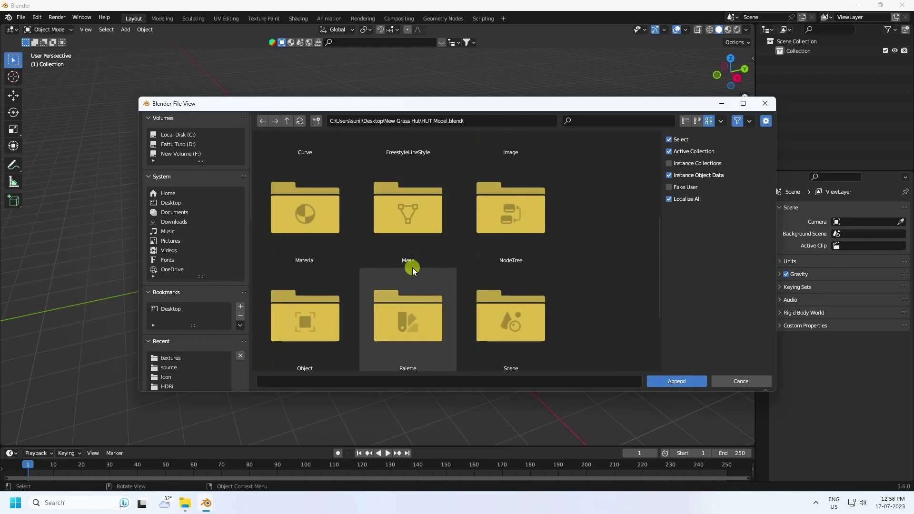
scroll(404, 276, down, 3)
click(316, 270)
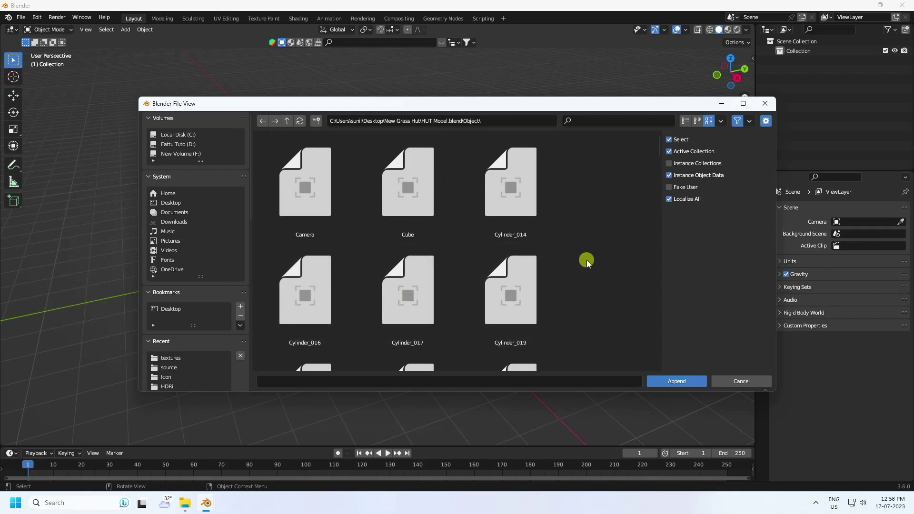
key(a)
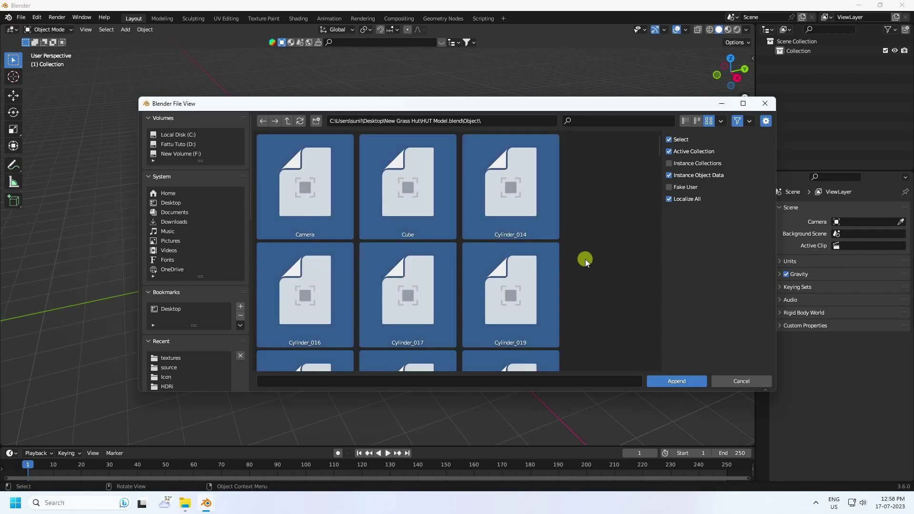
click(675, 381)
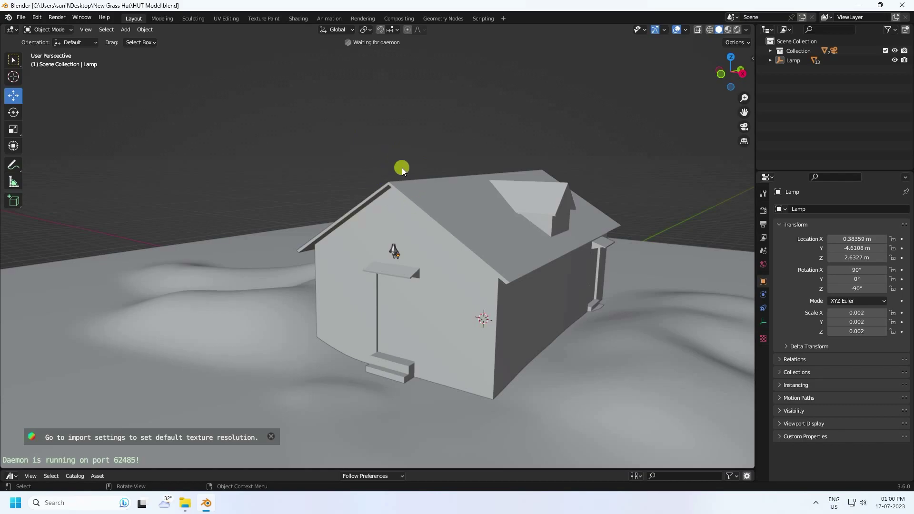
Inspect the textured hut and terrain in Material Preview, compare with Solid shading, and leave the viewport in Solid
scroll(205, 155, down, 3)
shift+middle_drag(659, 338, 334, 274)
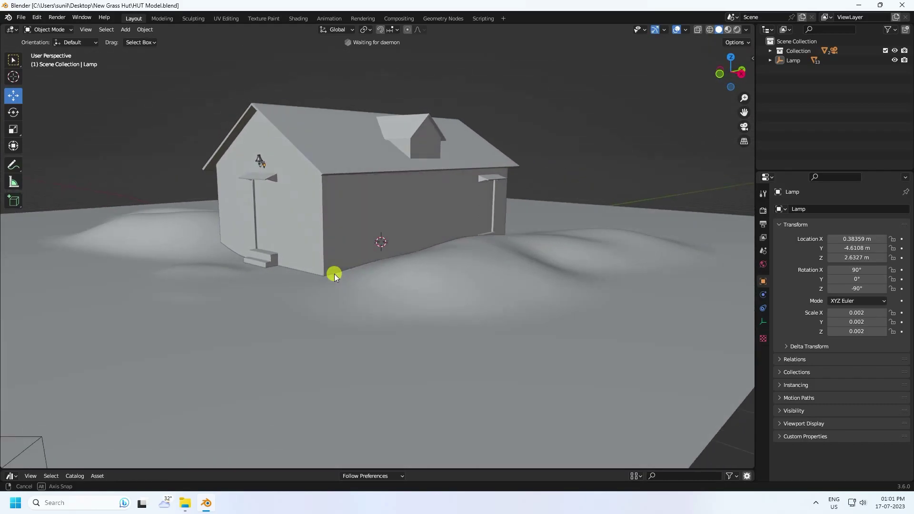
click(333, 270)
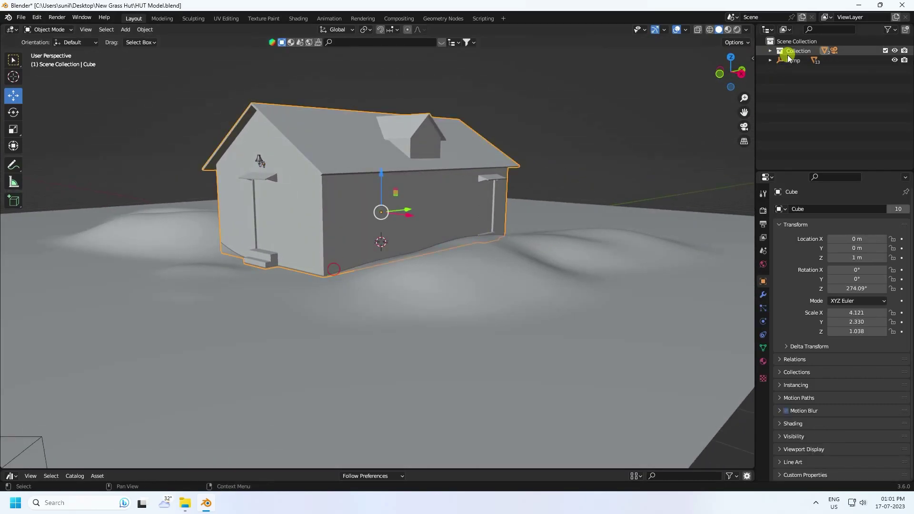
click(727, 29)
mouse_move(537, 161)
middle_down()
mouse_move(265, 255)
mouse_move(316, 247)
mouse_move(438, 261)
mouse_move(305, 249)
mouse_move(276, 200)
mouse_move(381, 308)
middle_up()
scroll(272, 249, up, 5)
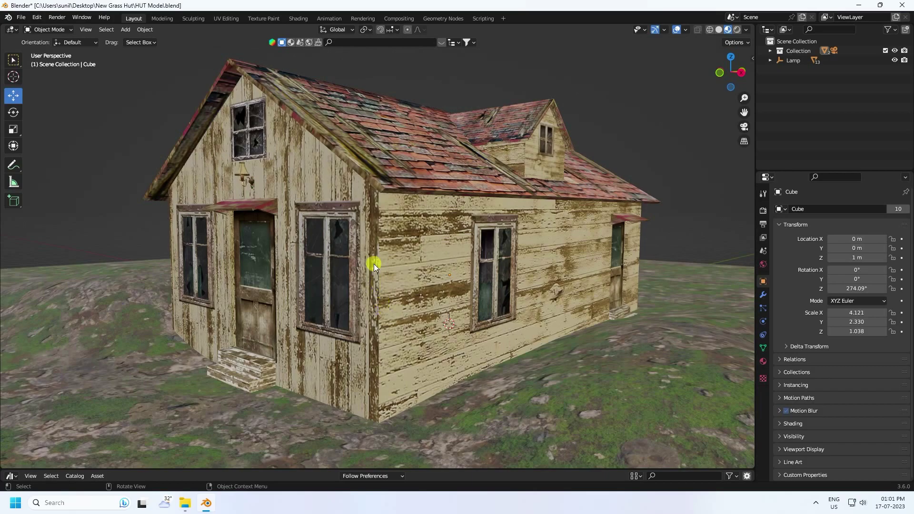
middle_drag(382, 210, 411, 207)
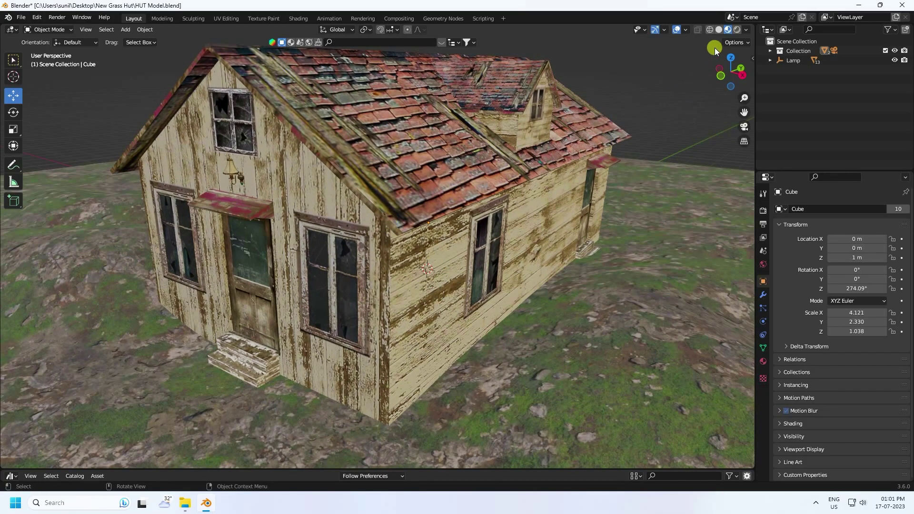
click(719, 30)
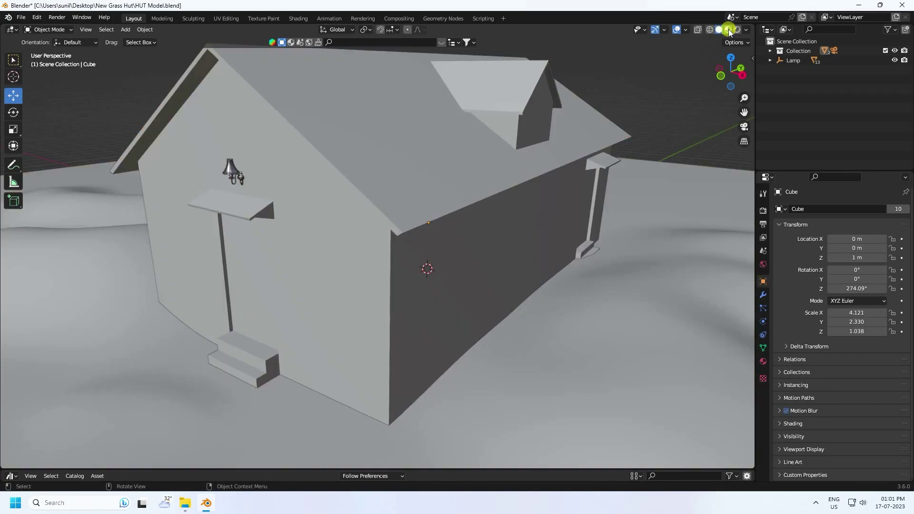
click(728, 30)
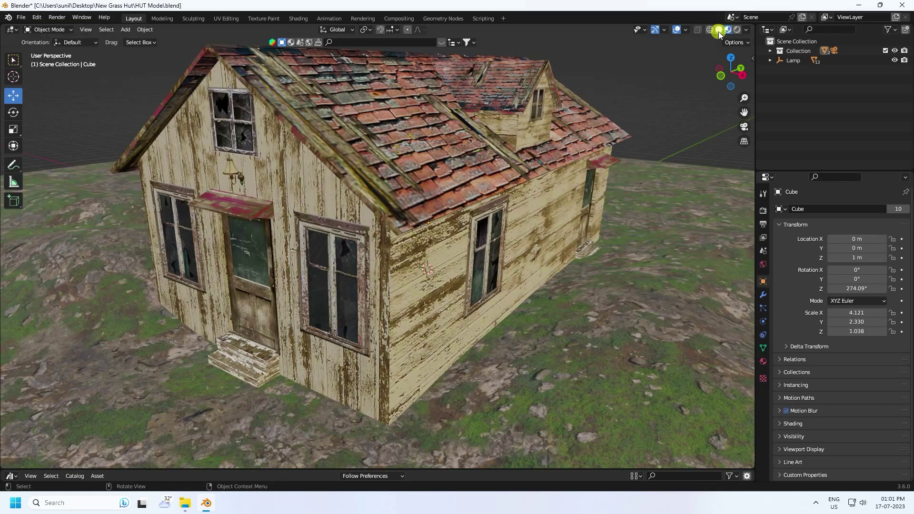
click(719, 30)
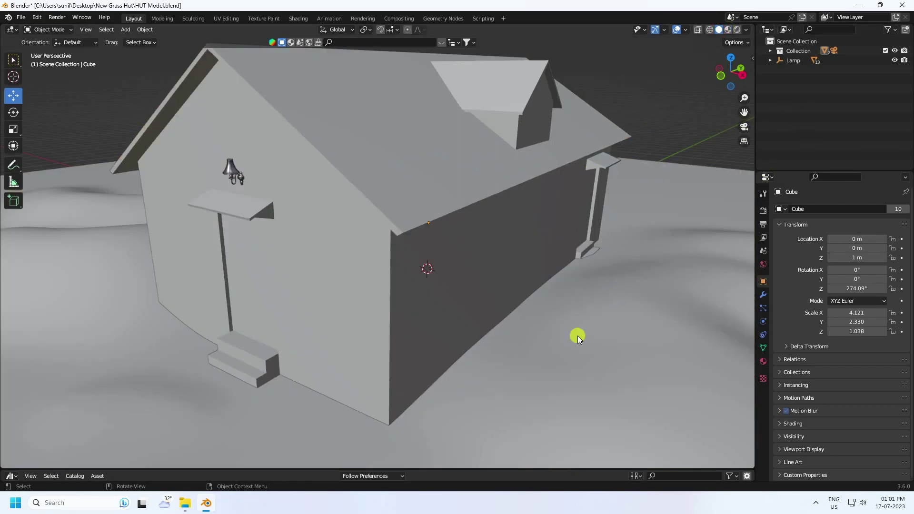
Set the lower area to the Asset Browser and enlarge it to about half the window height
click(10, 476)
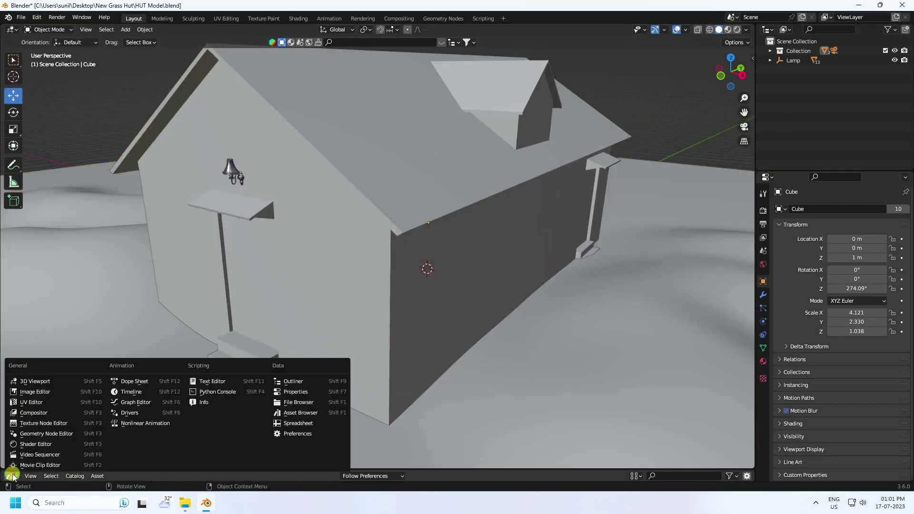
click(299, 413)
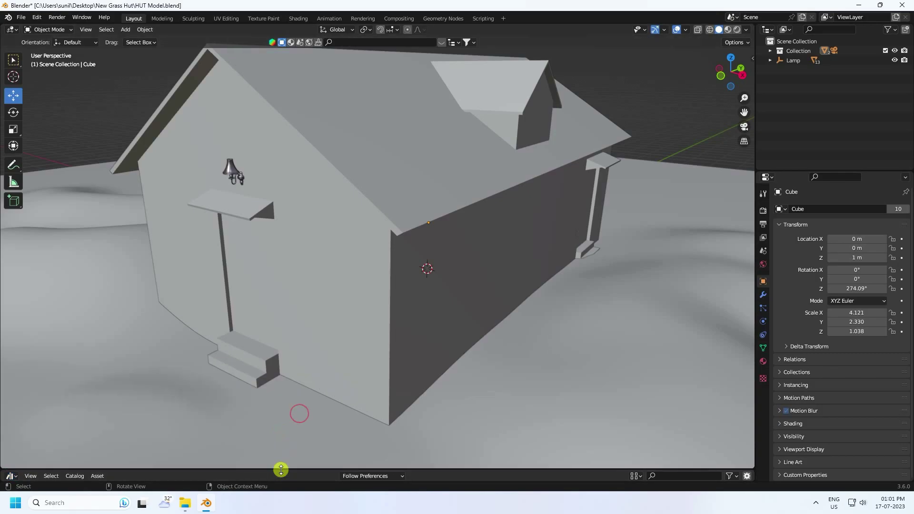
drag(280, 470, 314, 276)
Place the GS Deciduous bush A 1 asset on the ground beside the hut's front steps
scroll(283, 391, down, 4)
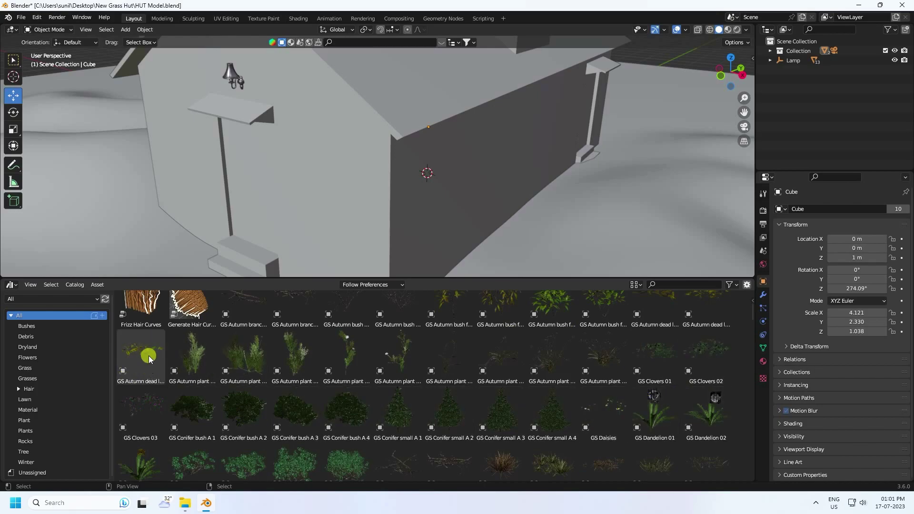
scroll(498, 422, down, 4)
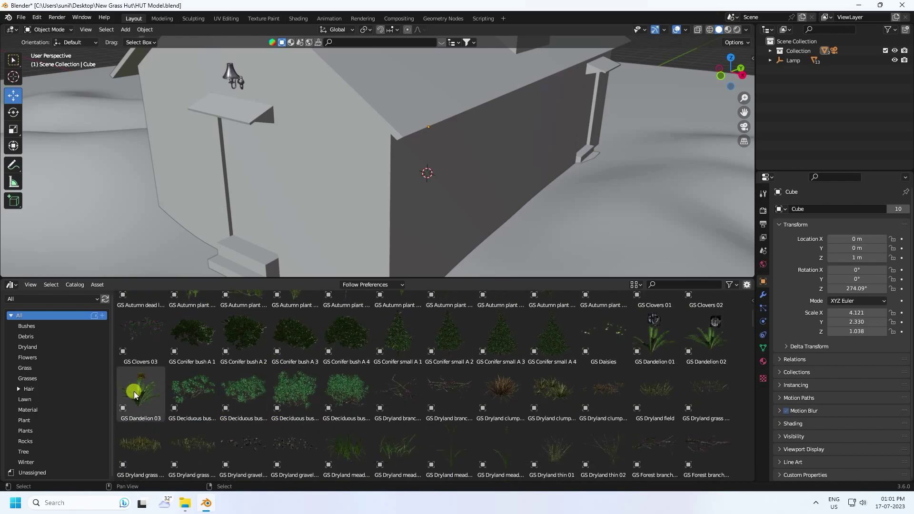
scroll(287, 193, down, 2)
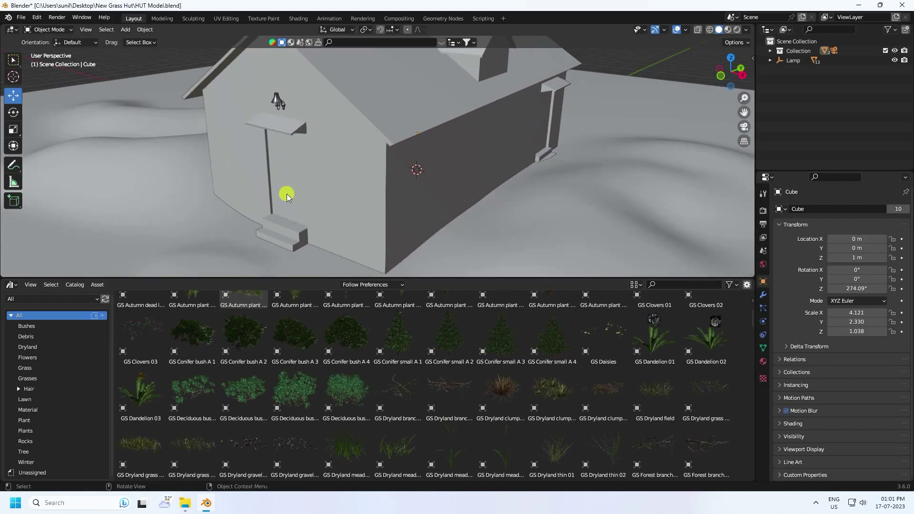
middle_drag(282, 222, 281, 216)
drag(186, 405, 206, 253)
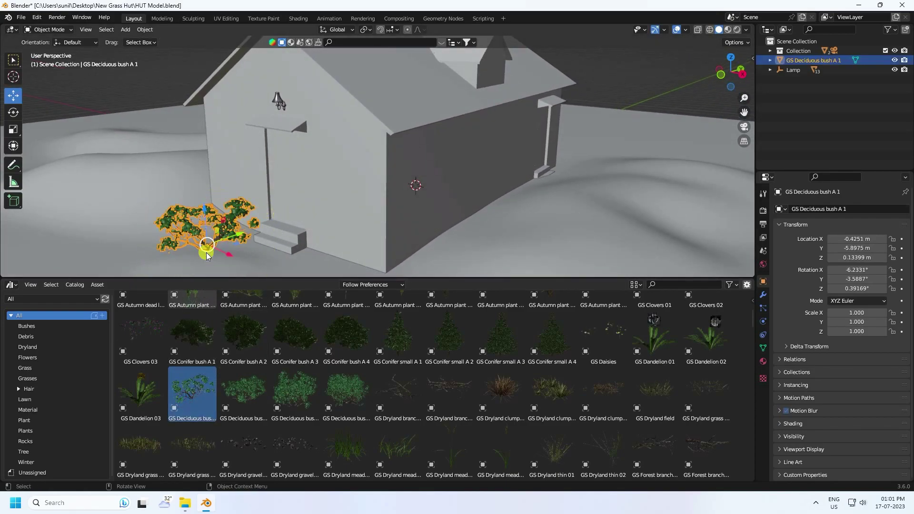
Reduce the Asset Browser area to a thin strip so the 3D viewport fills most of the window
drag(268, 276, 241, 437)
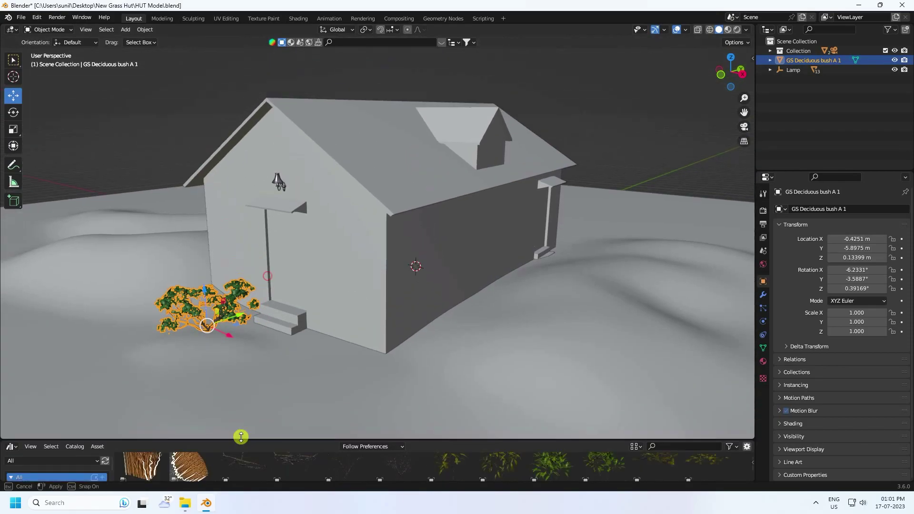
scroll(181, 327, up, 6)
middle_drag(187, 357, 305, 252)
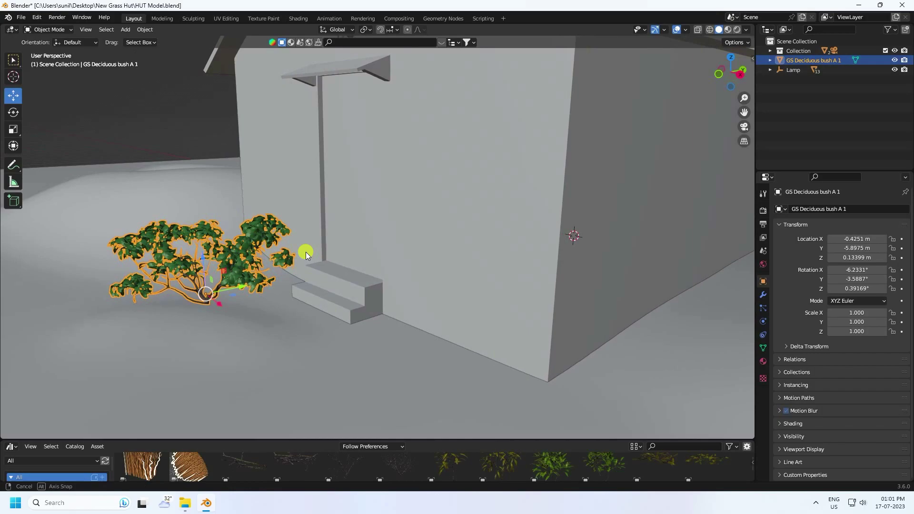
Scale the bush beside the front steps uniformly to about 0.263 and lower it to about Z 0.06 m
key(s)
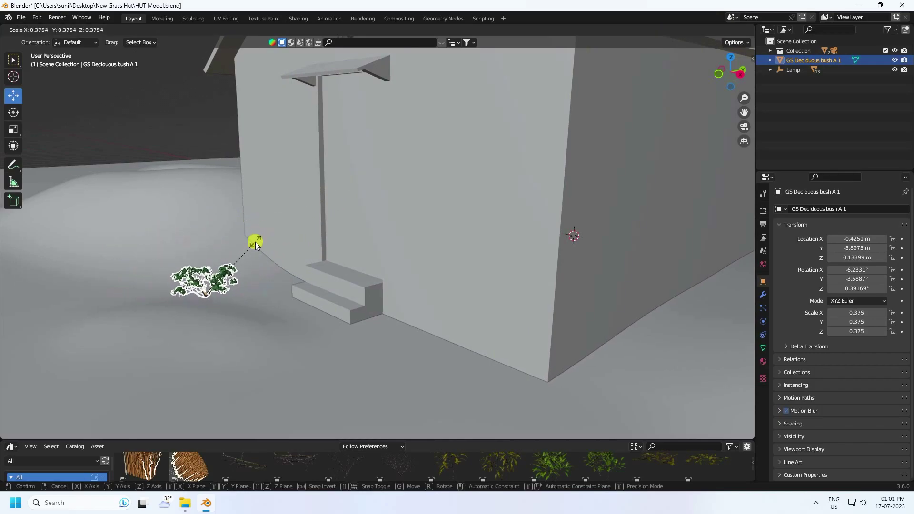
click(241, 258)
mouse_move(241, 258)
middle_down()
mouse_move(316, 255)
mouse_move(253, 270)
mouse_move(258, 257)
middle_up()
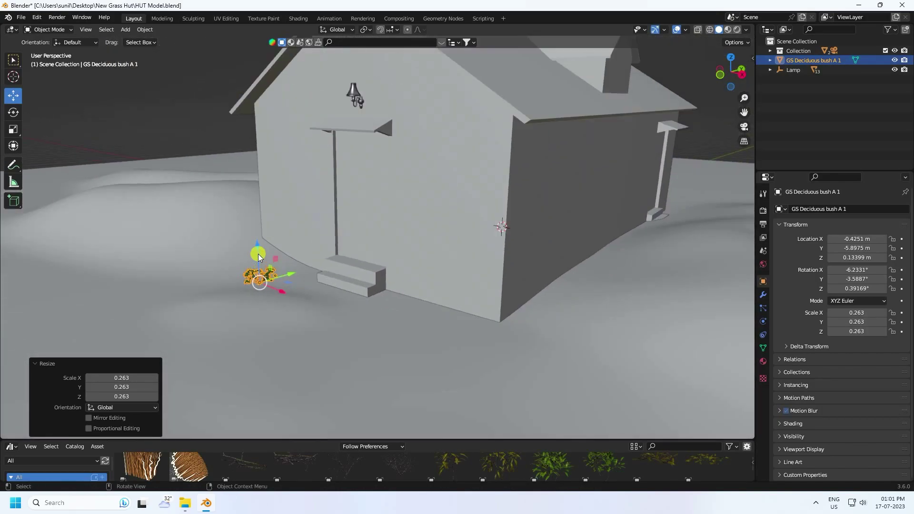
drag(258, 257, 259, 260)
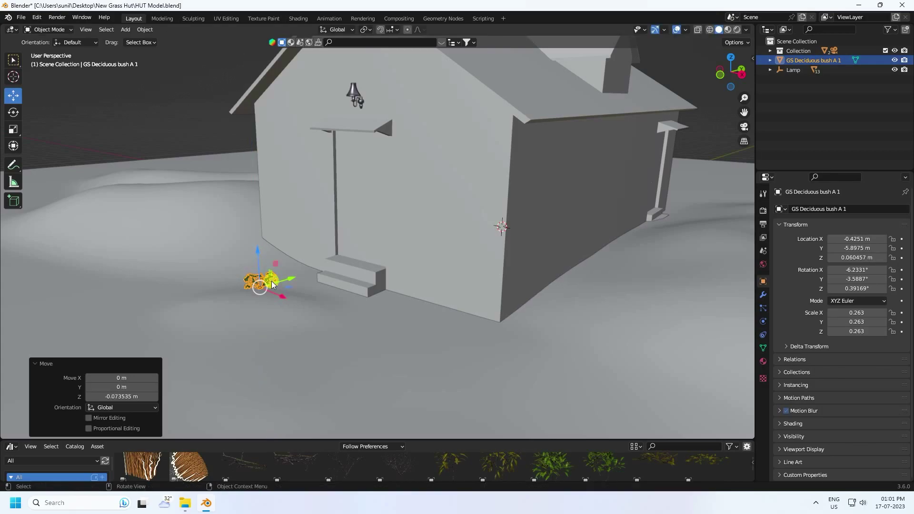
Use Scatter Objects with the bush and the hut, painting it along the front roof edges, near corner and long side's eave
click(450, 150)
shift+middle_drag(334, 124, 301, 164)
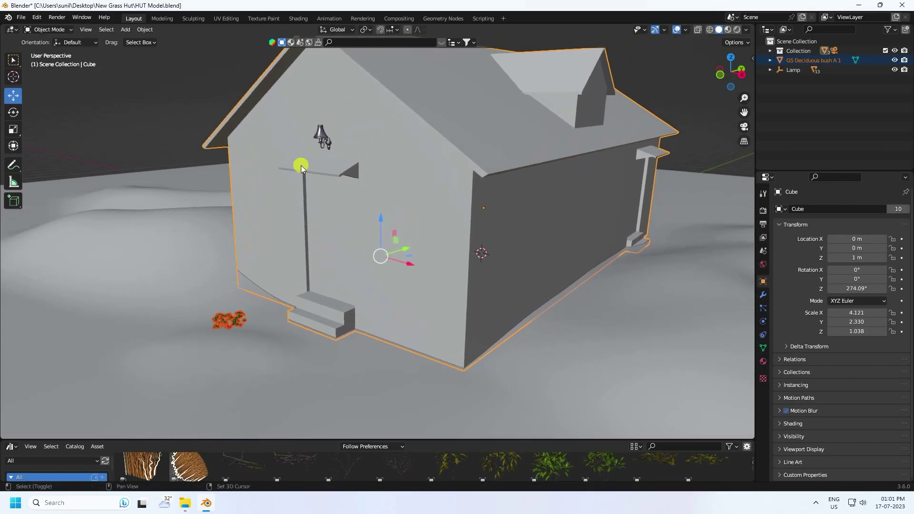
click(145, 29)
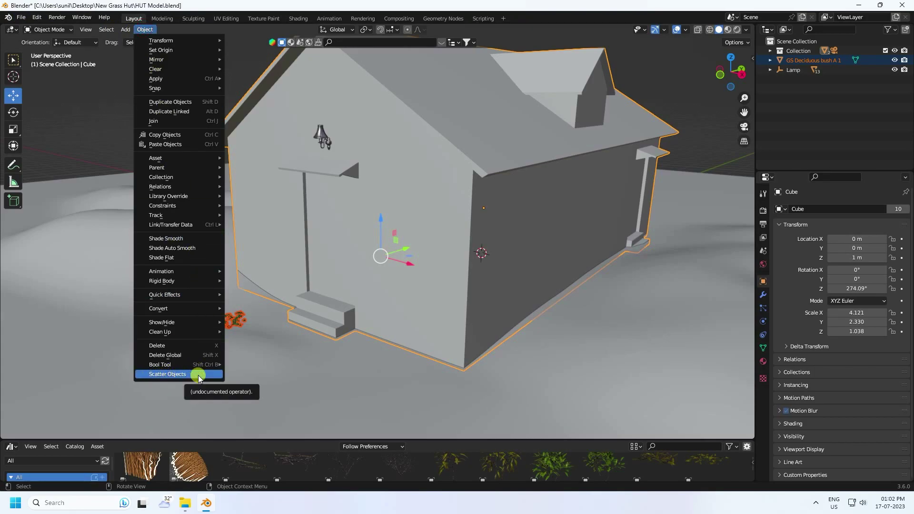
click(180, 374)
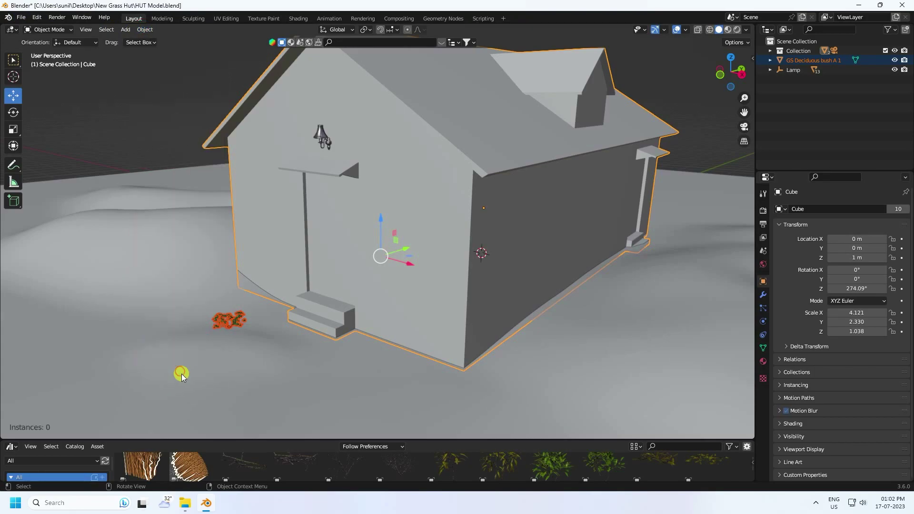
scroll(473, 318, down, 4)
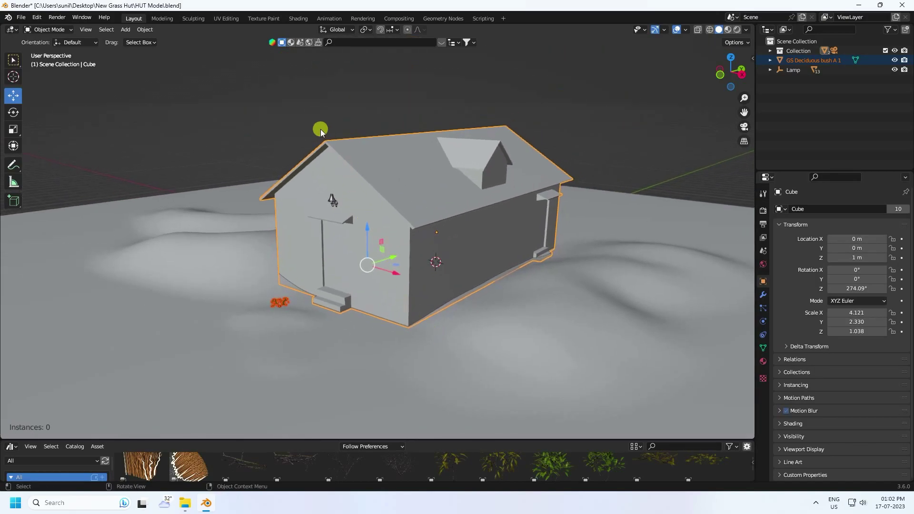
mouse_move(321, 130)
mouse_down()
mouse_move(389, 211)
mouse_move(411, 258)
mouse_up()
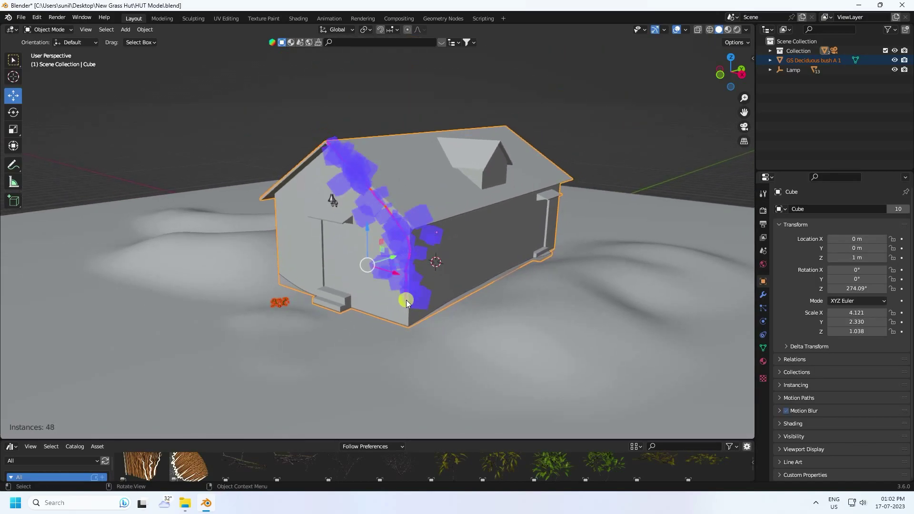
mouse_move(407, 299)
mouse_down()
mouse_move(406, 320)
mouse_move(376, 190)
mouse_move(347, 138)
mouse_move(273, 198)
mouse_up()
mouse_move(275, 252)
mouse_down()
mouse_move(394, 204)
mouse_move(404, 214)
mouse_move(404, 200)
mouse_move(430, 227)
mouse_move(382, 149)
mouse_move(434, 204)
mouse_move(497, 200)
mouse_move(447, 230)
mouse_up()
Show the Object Scatter tool settings and apply the painted bush scatter to the hut
click(763, 193)
click(860, 352)
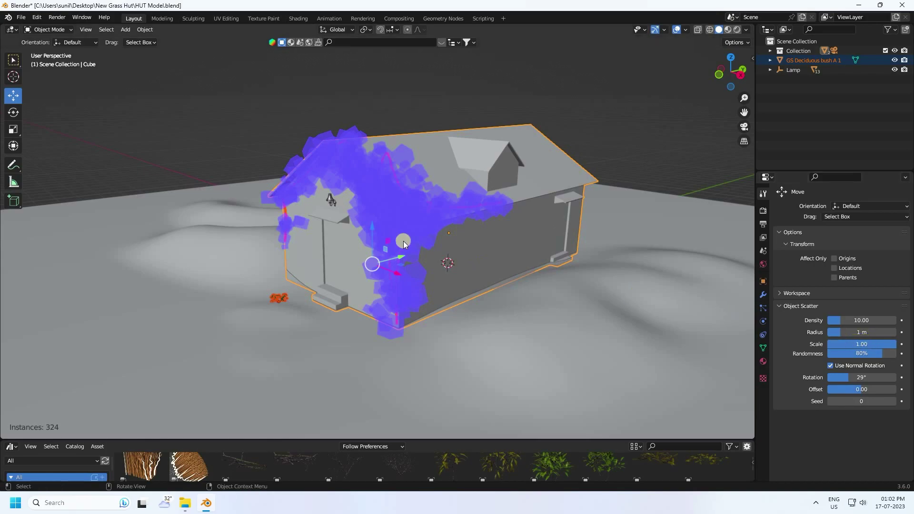
key(Return)
Enlarge the original bush beside the front steps uniformly by a factor of about 1.87
scroll(410, 242, up, 3)
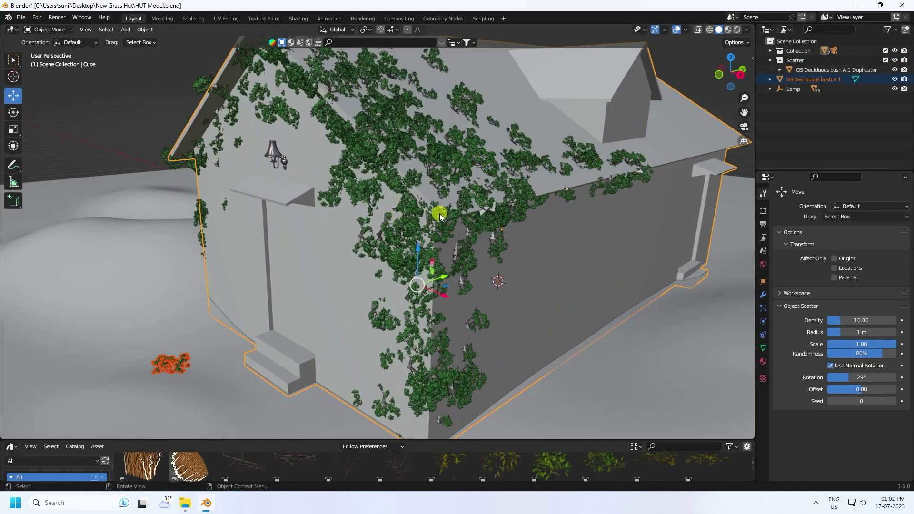
shift+middle_drag(439, 213, 364, 179)
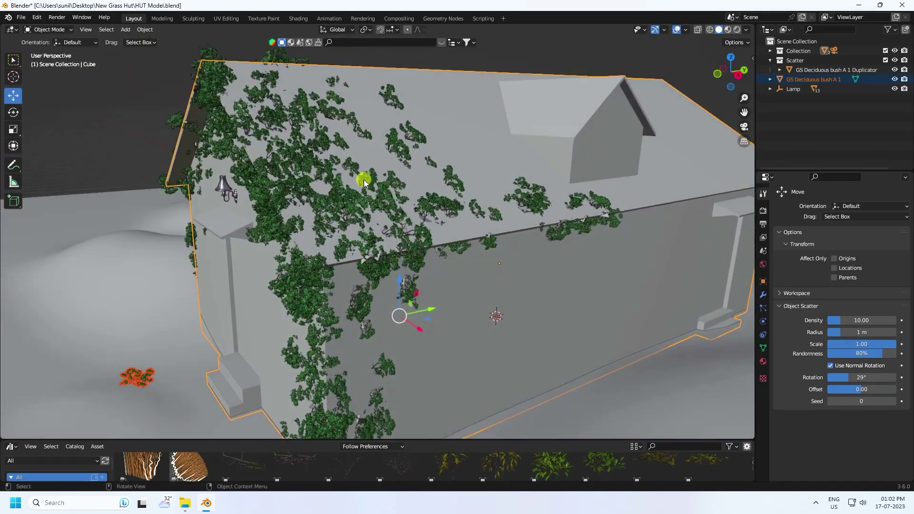
middle_drag(146, 360, 198, 328)
click(201, 333)
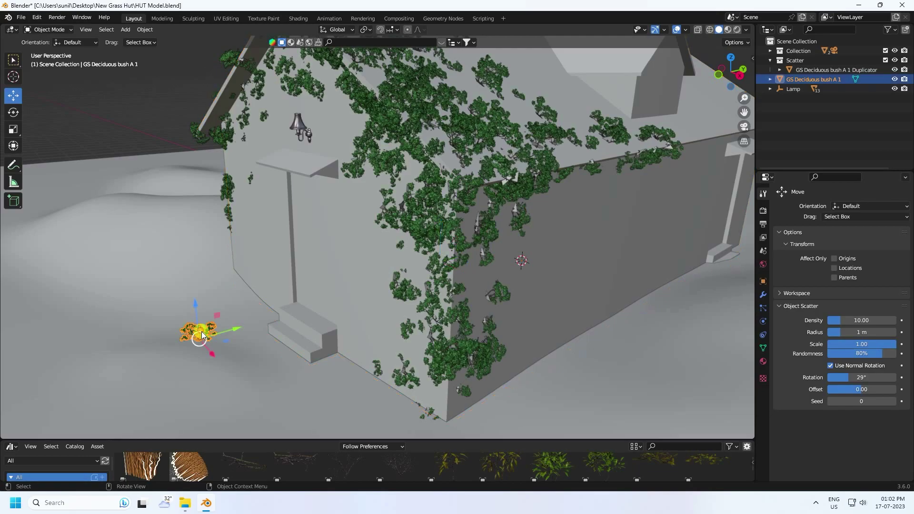
key(s)
click(241, 301)
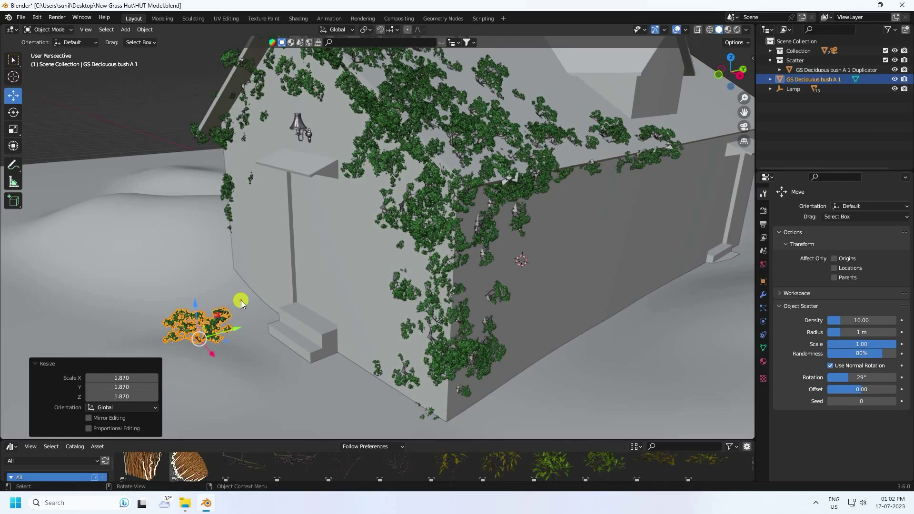
Scatter the enlarged bush over the hut a second time, along the front roof edge, near corner, long side's eave and wall
scroll(257, 321, down, 1)
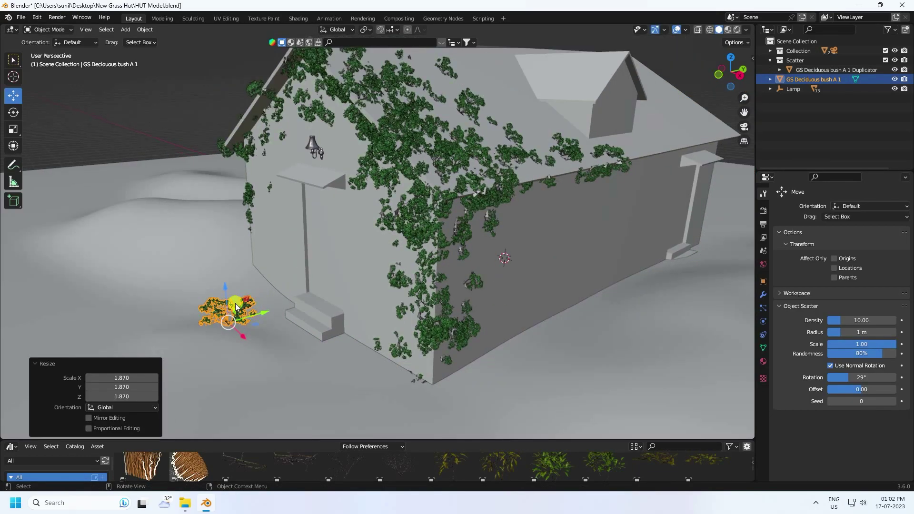
shift+click(333, 256)
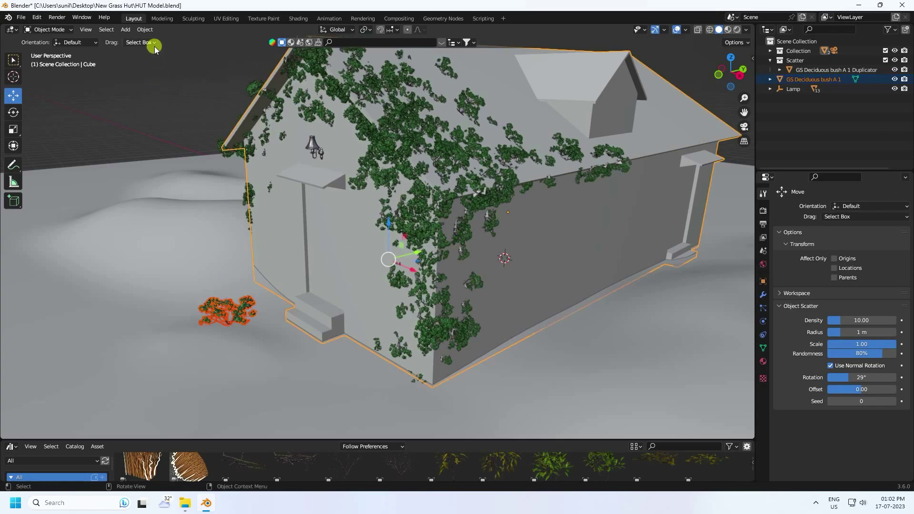
click(145, 29)
click(162, 371)
scroll(279, 304, down, 1)
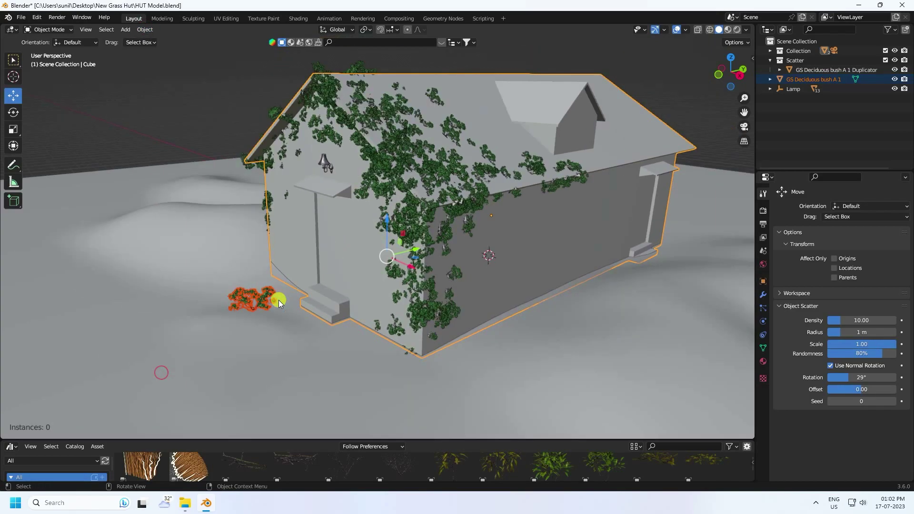
mouse_move(343, 90)
mouse_down()
mouse_move(400, 189)
mouse_move(420, 279)
mouse_move(421, 367)
mouse_up()
mouse_move(434, 196)
mouse_down()
mouse_move(490, 175)
mouse_move(575, 230)
mouse_move(560, 270)
mouse_up()
key(Return)
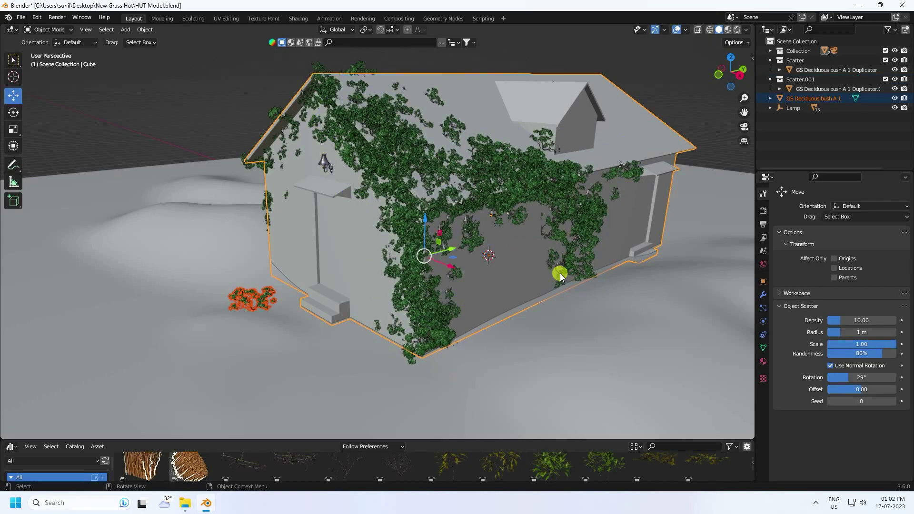
middle_drag(560, 274, 513, 256)
scroll(404, 221, up, 5)
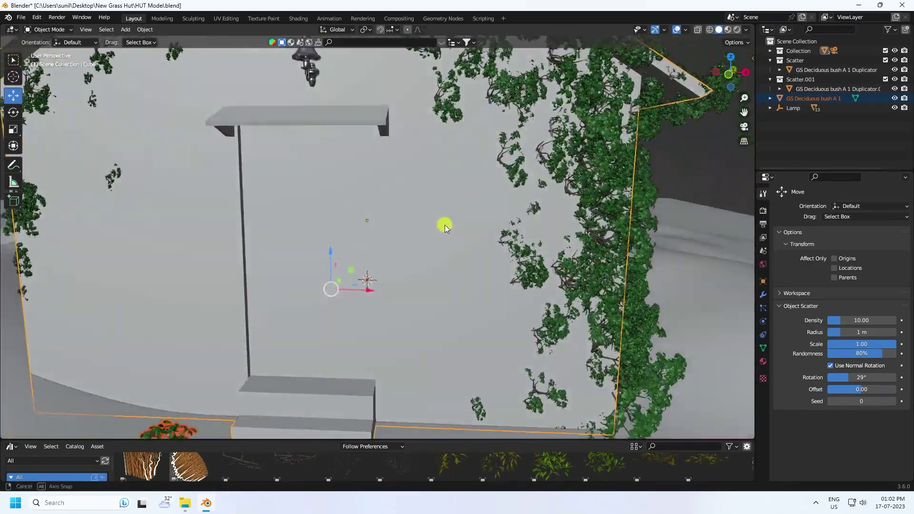
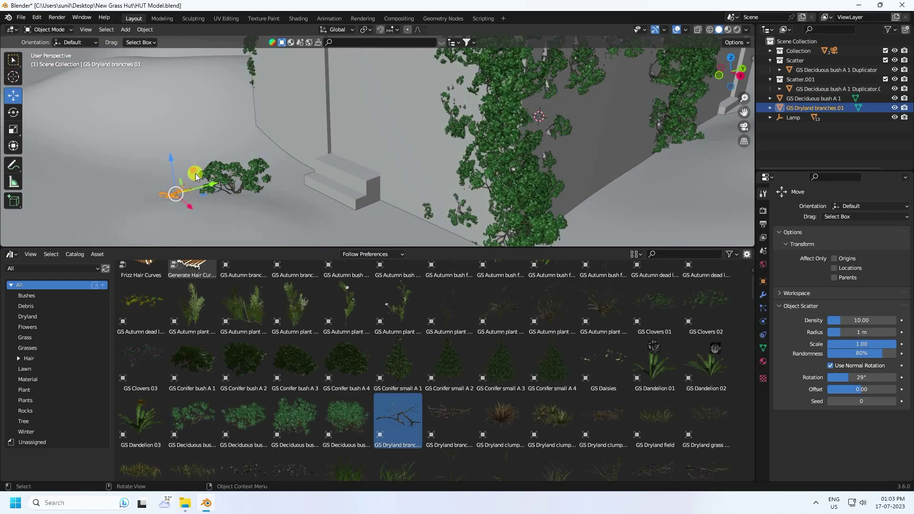
Enlarge the dryland branch beside the front steps uniformly by a factor of about 2.12
click(244, 159)
shift+middle_drag(310, 160, 284, 239)
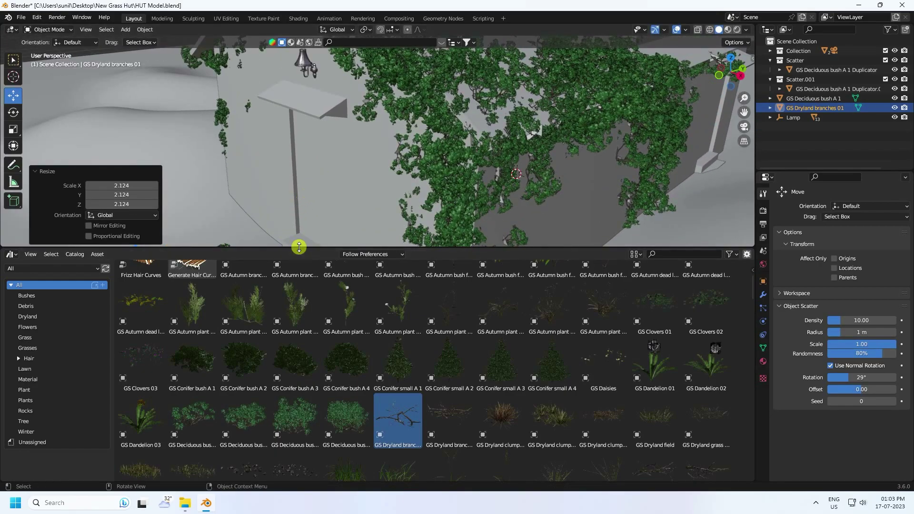
drag(299, 247, 283, 391)
Scatter the dryland branch over the hut, painting both roof slopes, the front gable edge and the base of the walls, and apply it
shift+click(290, 228)
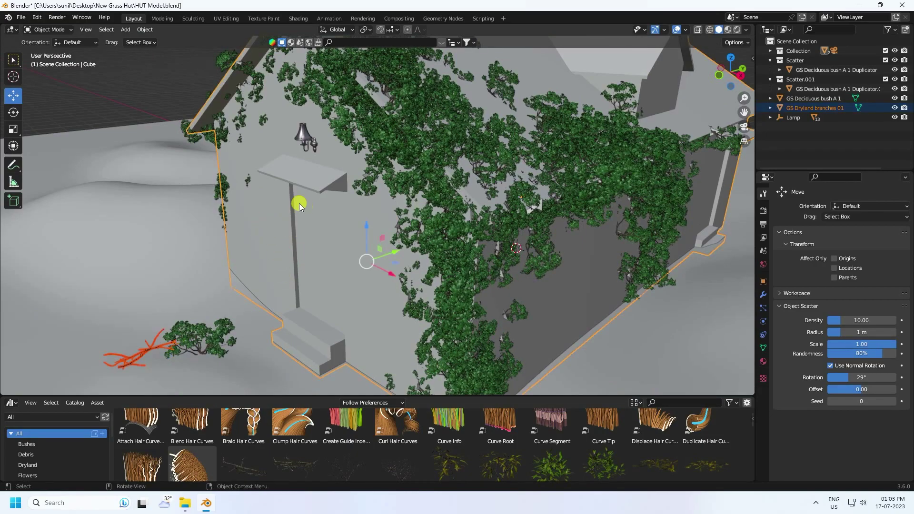
click(145, 30)
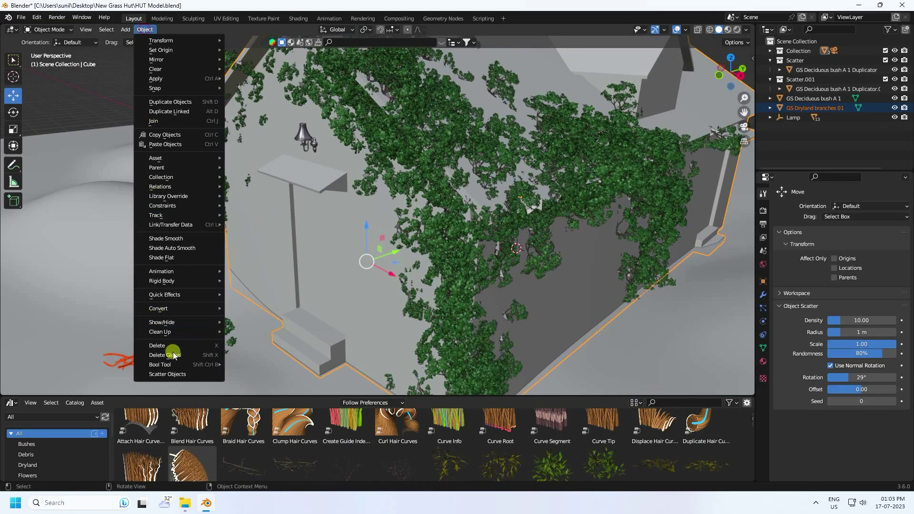
click(171, 374)
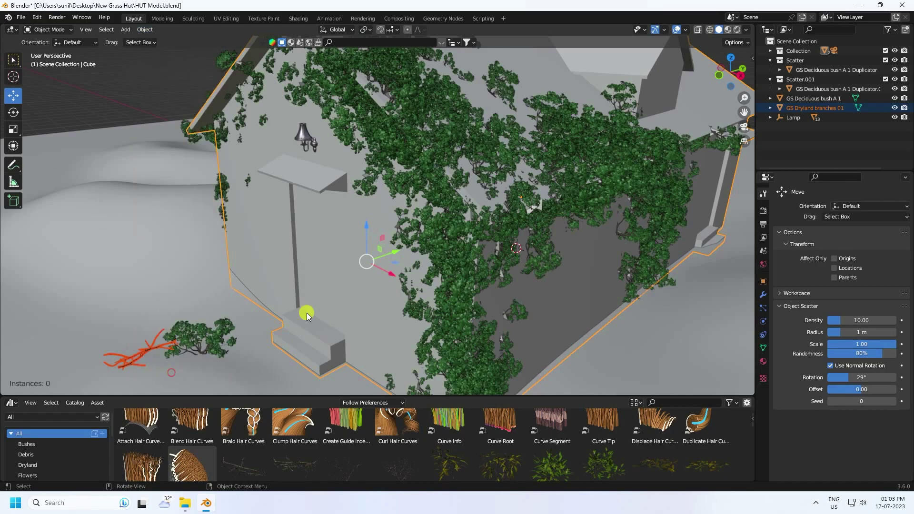
scroll(302, 353, down, 2)
shift+middle_drag(426, 192, 375, 222)
mouse_move(273, 119)
mouse_down()
mouse_move(352, 286)
mouse_move(387, 114)
mouse_move(434, 186)
mouse_move(597, 145)
mouse_move(536, 78)
mouse_up()
middle_drag(247, 186, 333, 180)
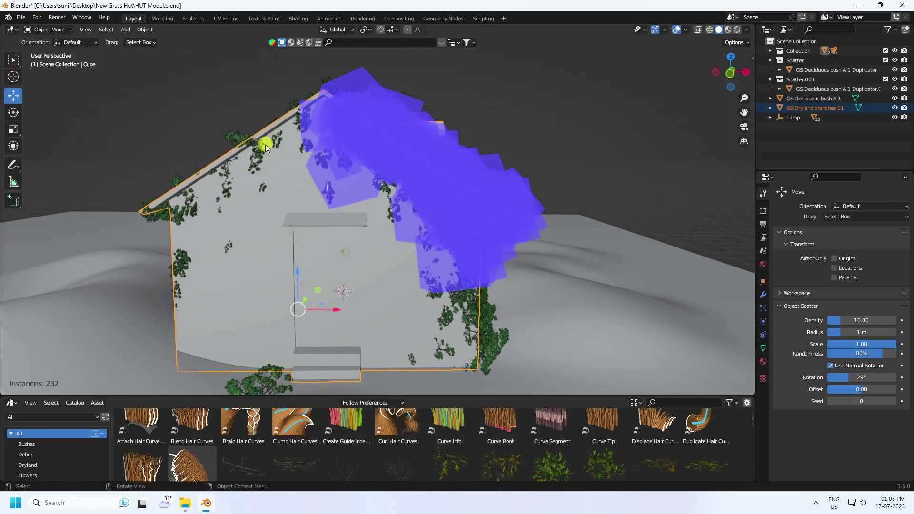
drag(265, 143, 189, 189)
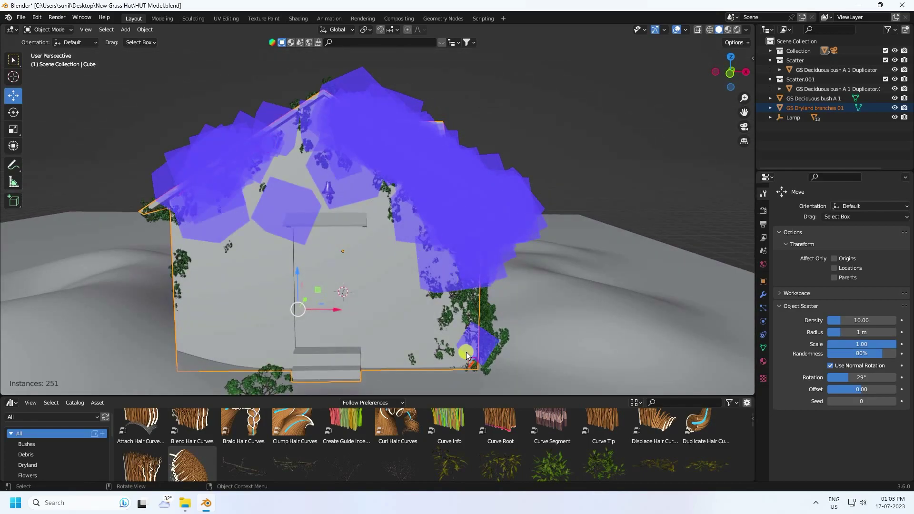
drag(135, 379, 255, 361)
mouse_move(327, 324)
middle_down()
mouse_move(320, 300)
mouse_move(291, 318)
middle_up()
mouse_move(291, 318)
mouse_down()
mouse_move(316, 279)
mouse_move(404, 278)
mouse_up()
scroll(324, 287, down, 4)
key(Return)
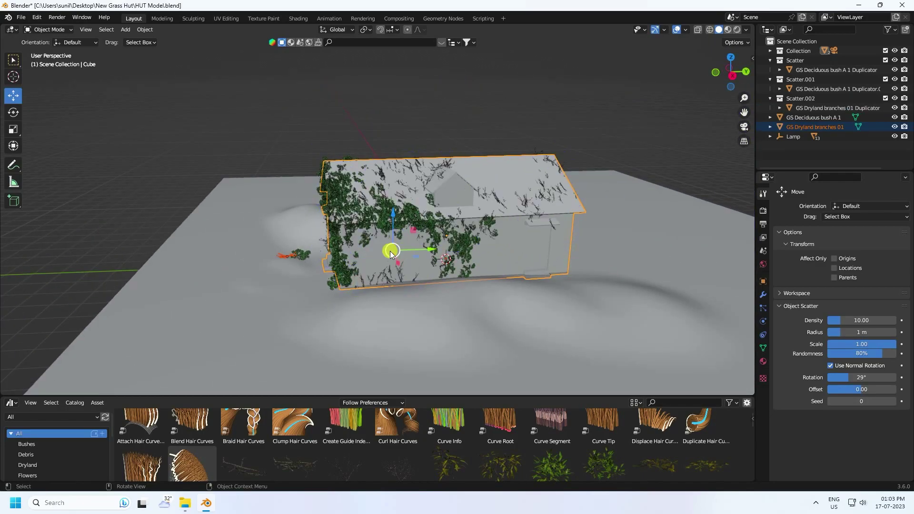
Add the GS Deciduous bush A 4 asset to the scene, placing it on the ground beside the hut's front wall
scroll(392, 256, up, 5)
middle_drag(341, 253, 398, 255)
scroll(436, 179, up, 4)
middle_drag(436, 179, 401, 313)
drag(311, 396, 352, 212)
scroll(377, 347, down, 2)
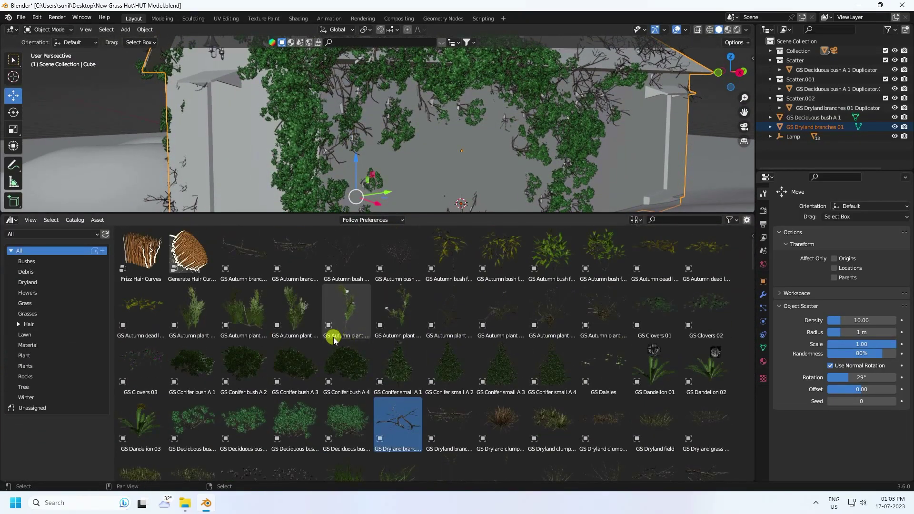
scroll(288, 327, down, 5)
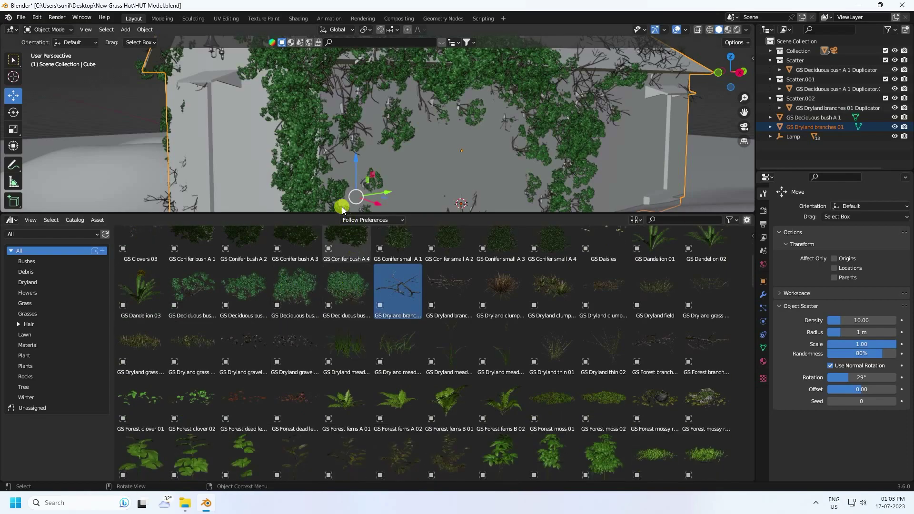
drag(339, 215, 339, 340)
drag(343, 419, 114, 269)
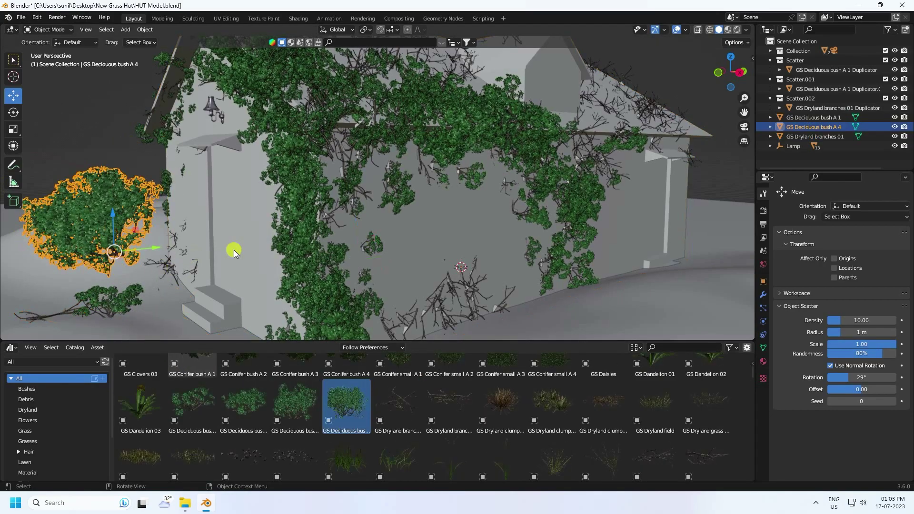
Shrink the new GS Deciduous bush A 4 uniformly to about a third of its size
middle_drag(245, 219, 271, 175)
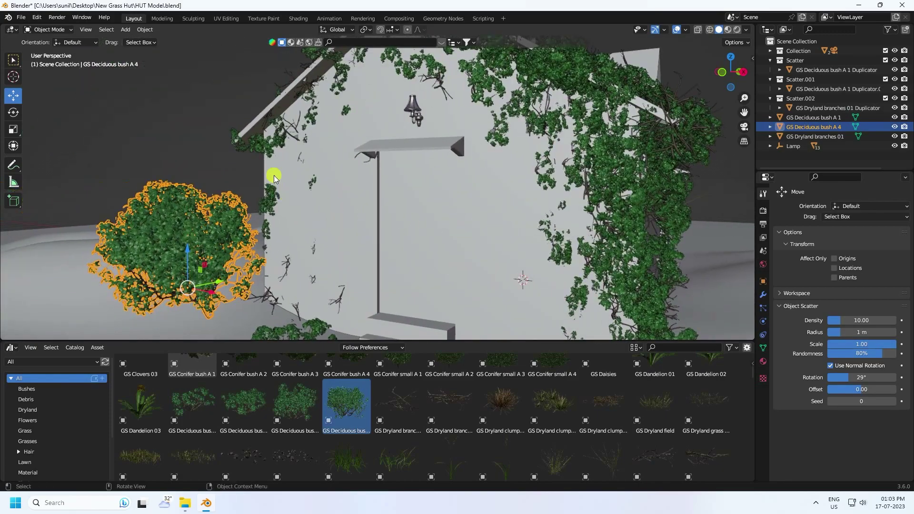
key(s)
click(216, 253)
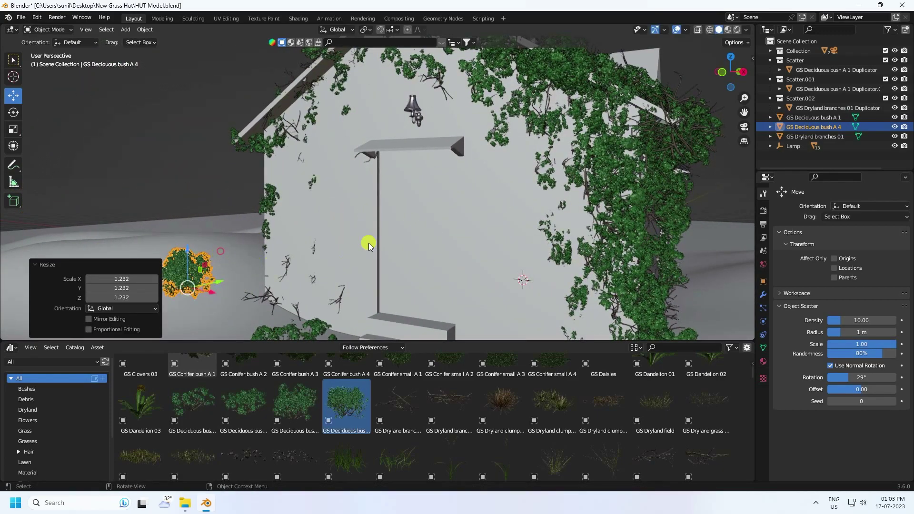
Scatter the shrunken bush over the hut, along the front roof edge, ridge, near corner and far roof end, and apply it
shift+click(387, 227)
click(143, 30)
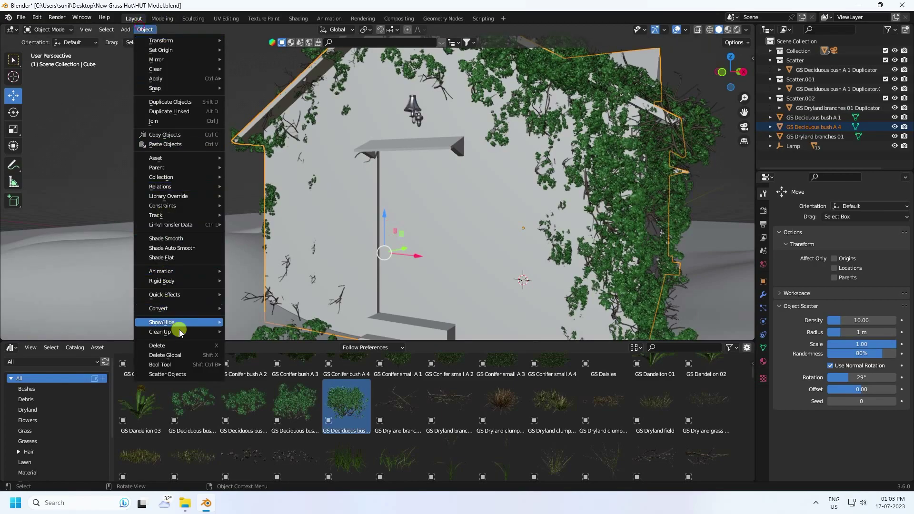
click(166, 374)
middle_drag(349, 238, 379, 238)
mouse_move(344, 138)
mouse_down()
mouse_move(389, 238)
mouse_move(419, 95)
mouse_move(480, 86)
mouse_up()
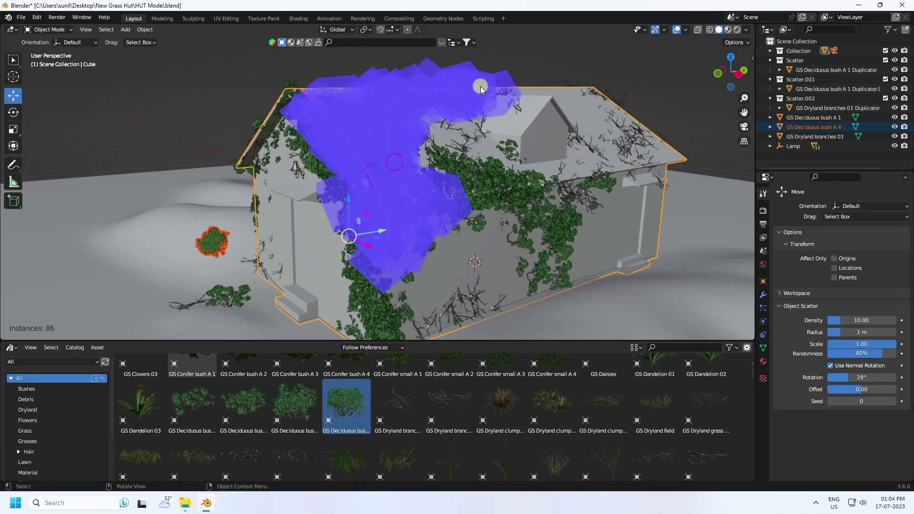
drag(612, 120, 665, 164)
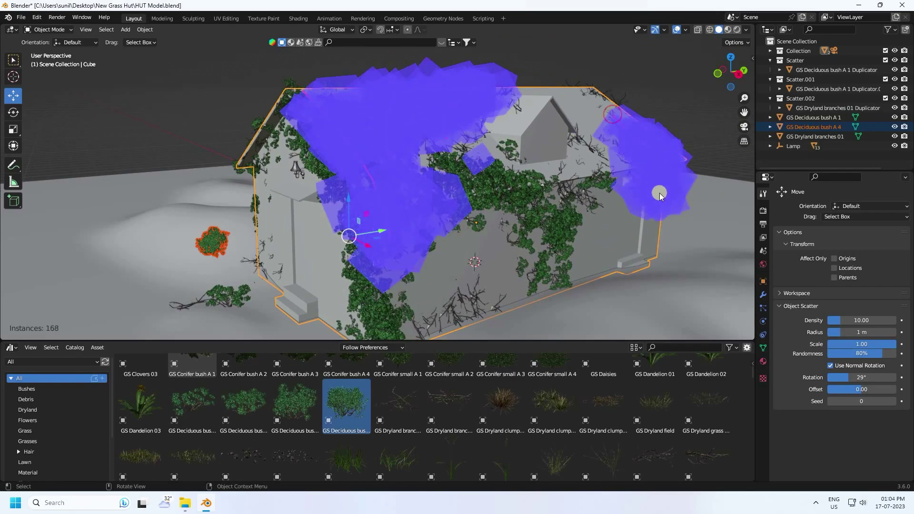
mouse_move(310, 195)
middle_down()
mouse_move(339, 185)
mouse_move(388, 192)
mouse_move(372, 155)
mouse_move(374, 170)
mouse_move(390, 172)
mouse_move(373, 190)
mouse_move(344, 159)
mouse_move(400, 147)
mouse_move(408, 198)
middle_up()
key(Return)
Add the GS Dryland meadow 01 asset on the ground beside the hut and enlarge it uniformly by a factor of about 1.26
scroll(379, 415, down, 2)
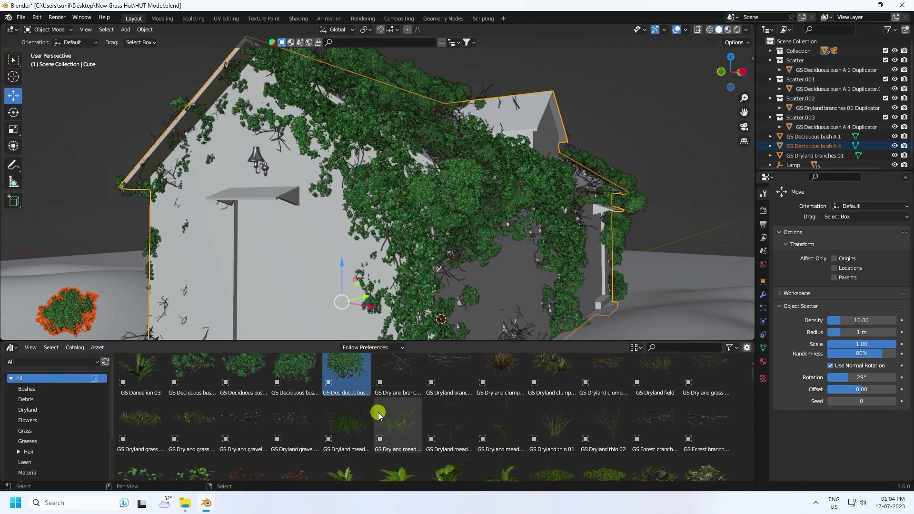
scroll(378, 415, down, 1)
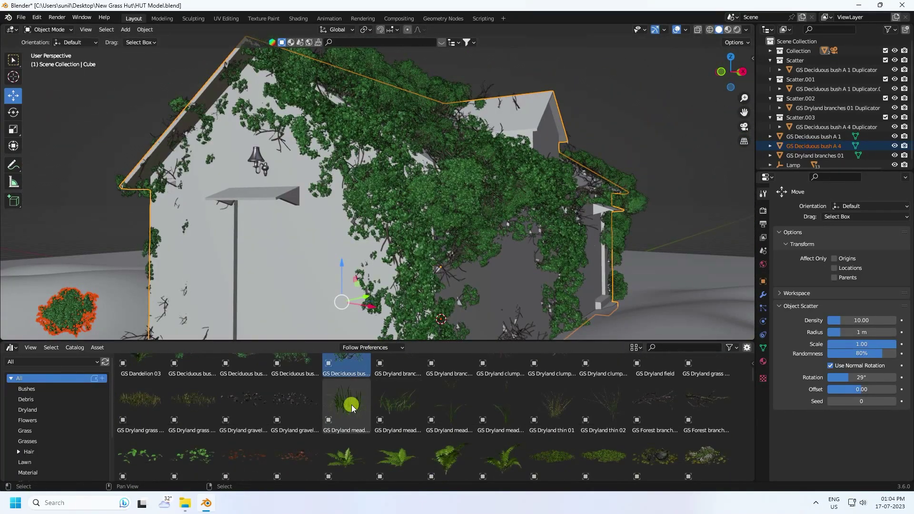
scroll(292, 239, down, 3)
middle_drag(292, 239, 340, 244)
drag(344, 403, 202, 248)
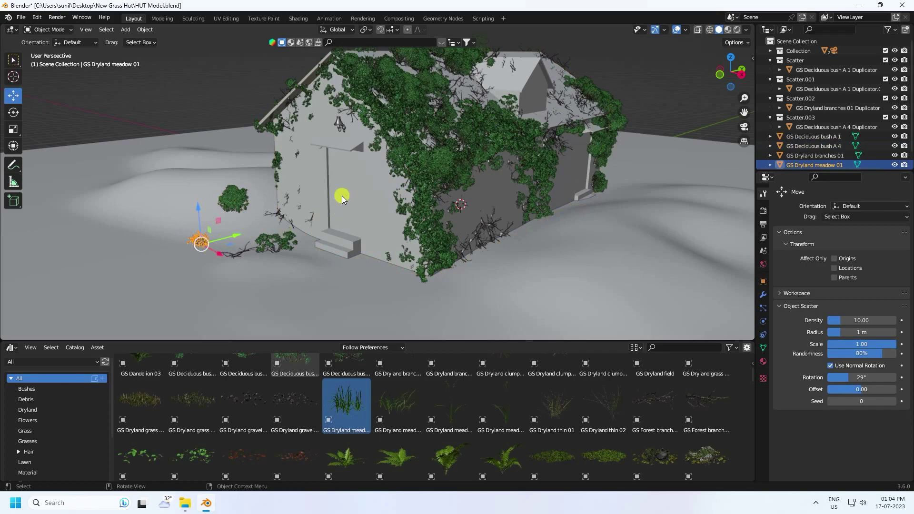
scroll(182, 240, up, 2)
key(s)
click(202, 229)
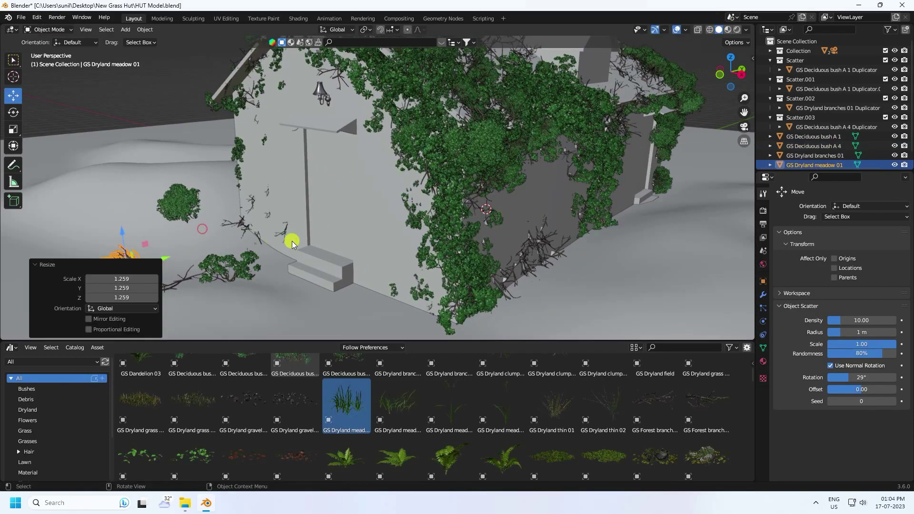
Try scattering the meadow grass over the hut's front wall and along the front roof edges up to the gable peak
click(353, 205)
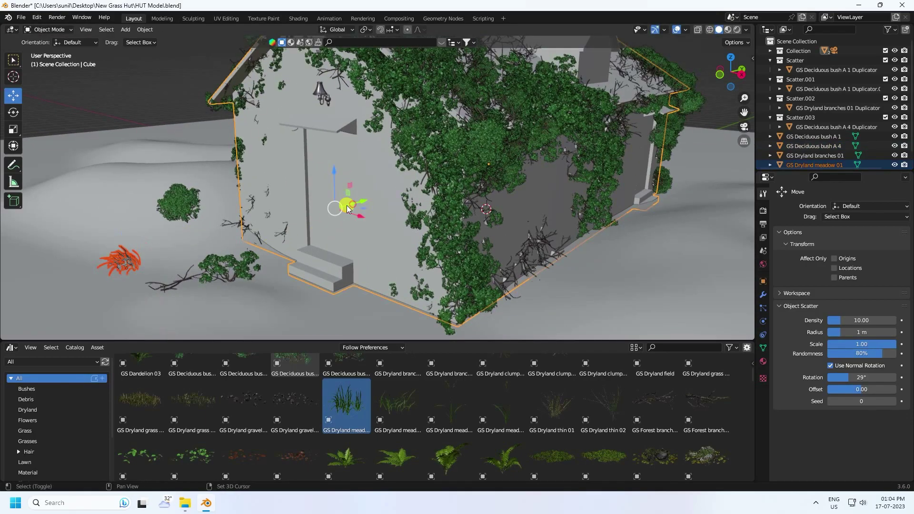
click(145, 30)
click(184, 374)
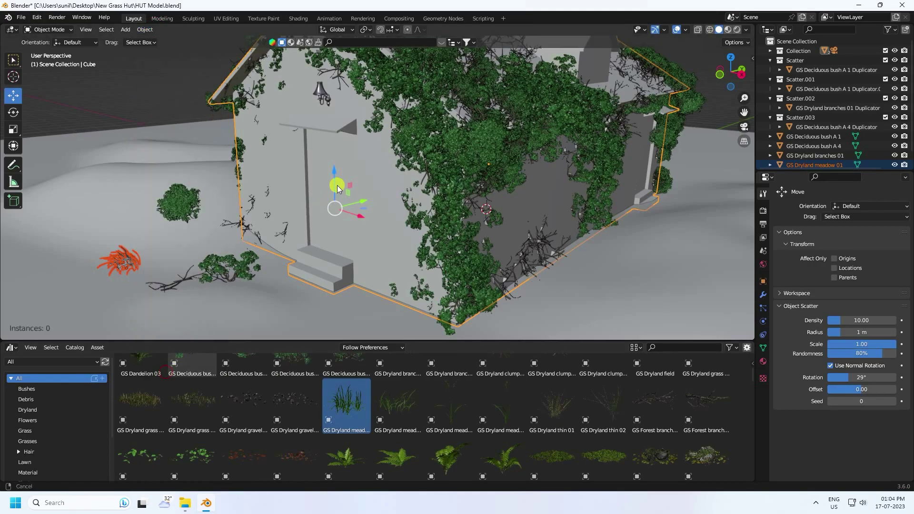
middle_drag(337, 185, 270, 225)
mouse_move(269, 225)
mouse_down()
mouse_move(318, 225)
mouse_move(219, 142)
mouse_up()
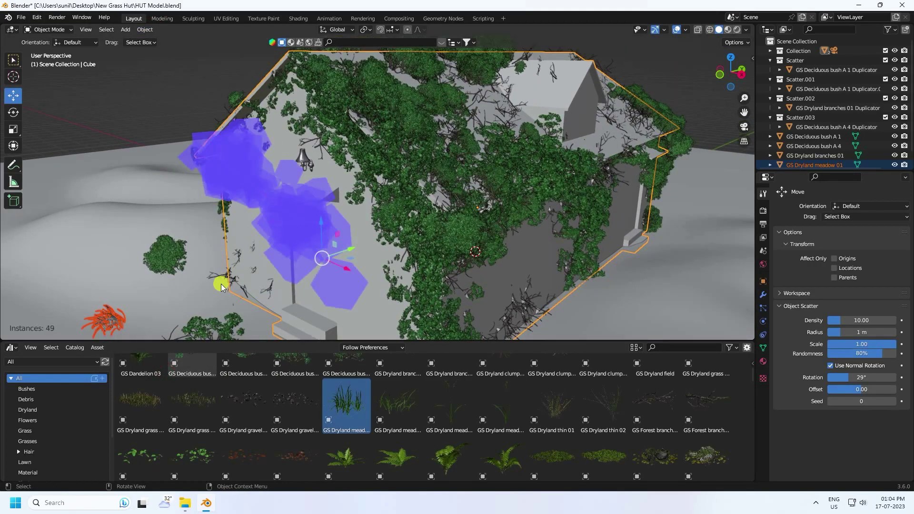
drag(221, 285, 234, 265)
middle_drag(256, 230, 310, 213)
mouse_move(266, 79)
mouse_down()
mouse_move(244, 119)
mouse_move(286, 111)
mouse_up()
middle_drag(286, 111, 302, 180)
drag(302, 179, 315, 166)
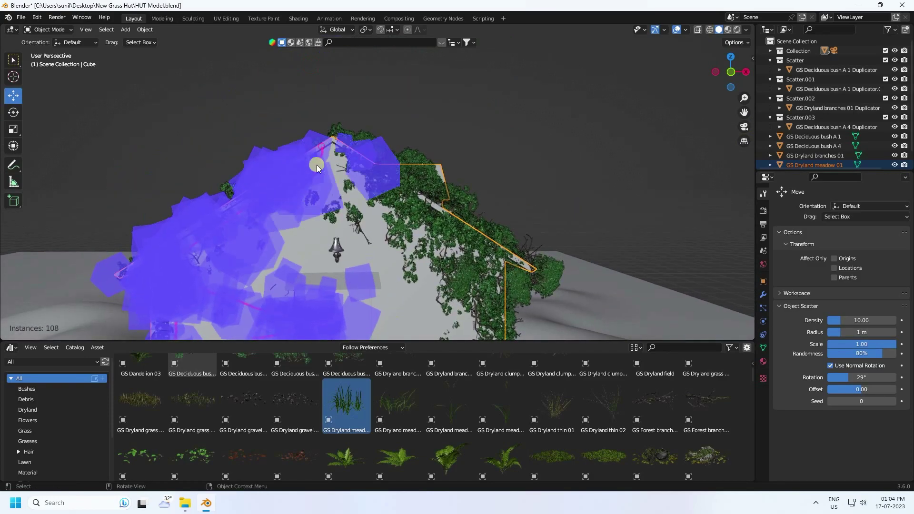
middle_drag(404, 178, 351, 187)
key(Return)
Inspect the scattered meadow grass on the front wall and undo that scatter
middle_drag(341, 221, 350, 233)
scroll(350, 233, up, 3)
shift+middle_drag(284, 235, 393, 143)
middle_drag(350, 192, 399, 196)
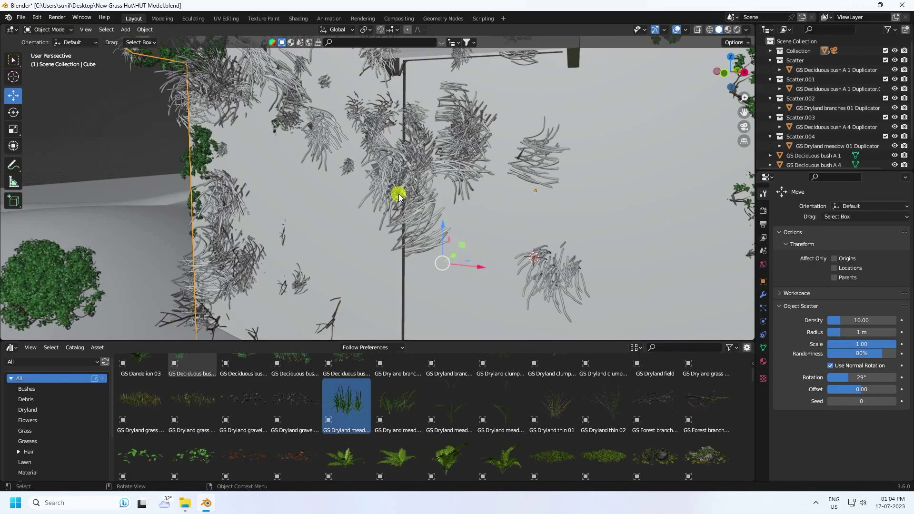
key(ctrl+z)
Add the GS Grass Clump 01 asset beside the hut and enlarge it uniformly by a factor of about 2.29
scroll(359, 233, down, 5)
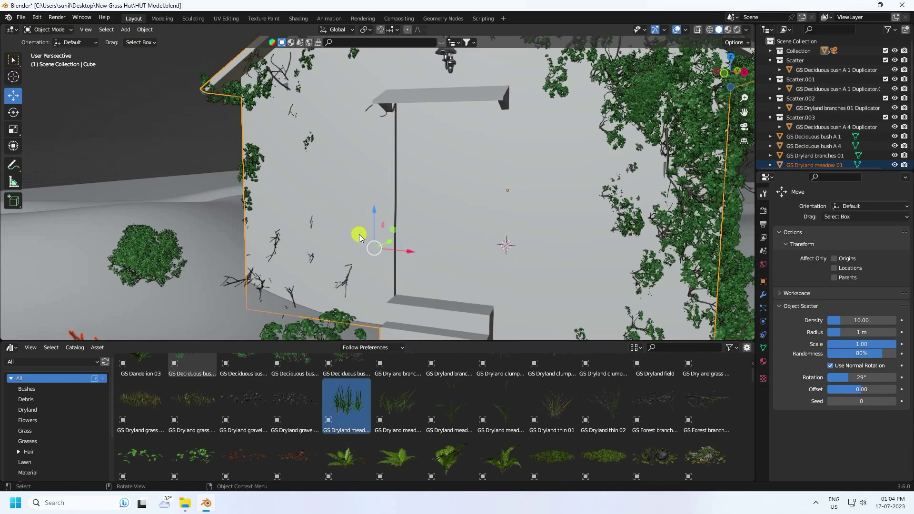
scroll(407, 424, down, 4)
scroll(406, 422, down, 4)
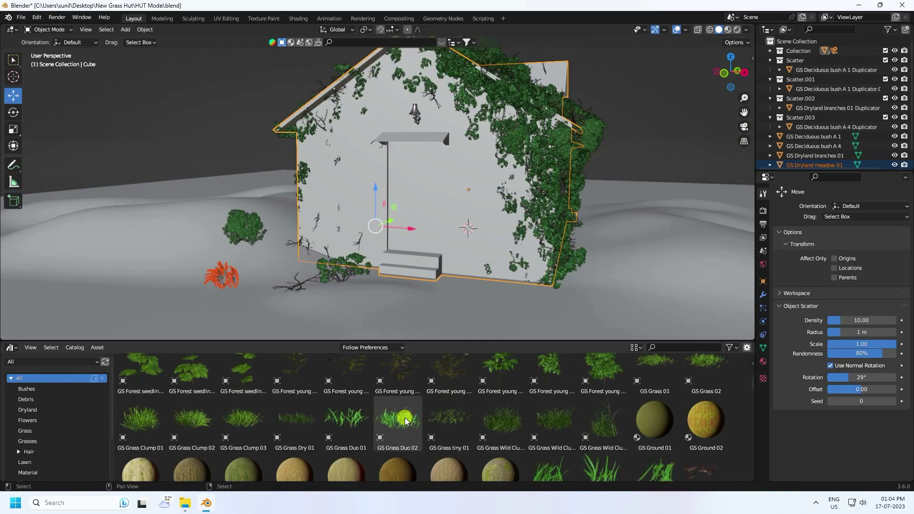
drag(157, 427, 250, 309)
middle_drag(367, 292, 336, 306)
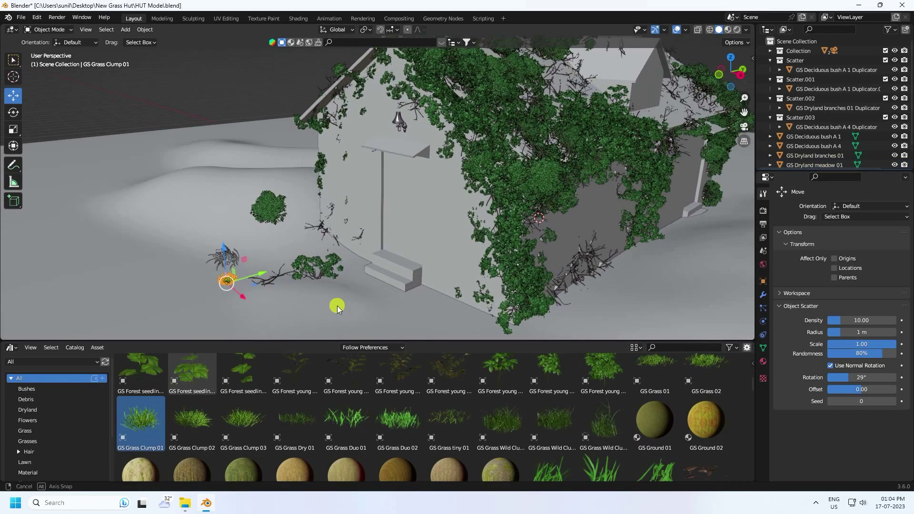
key(s)
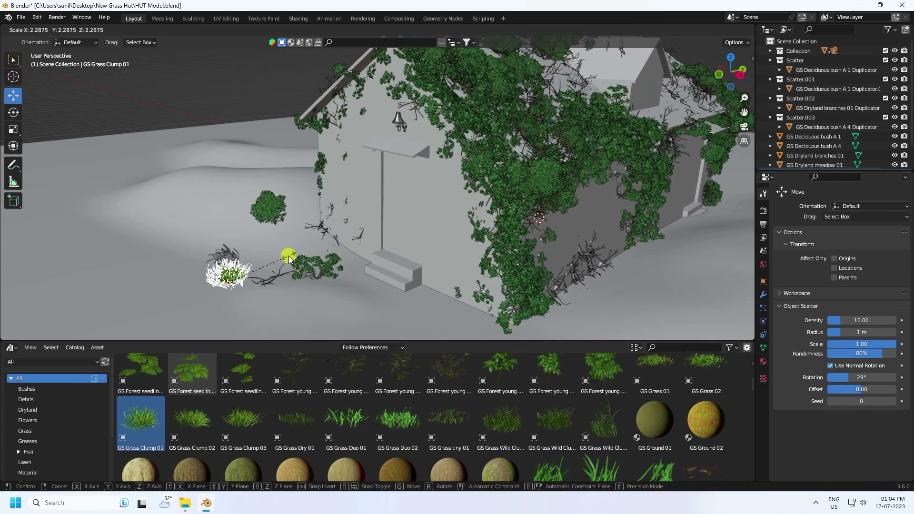
click(288, 256)
Scatter the grass clump over the hut, covering the front roof edges, near corner, long-side roof slope and wall, and apply it
shift+click(404, 186)
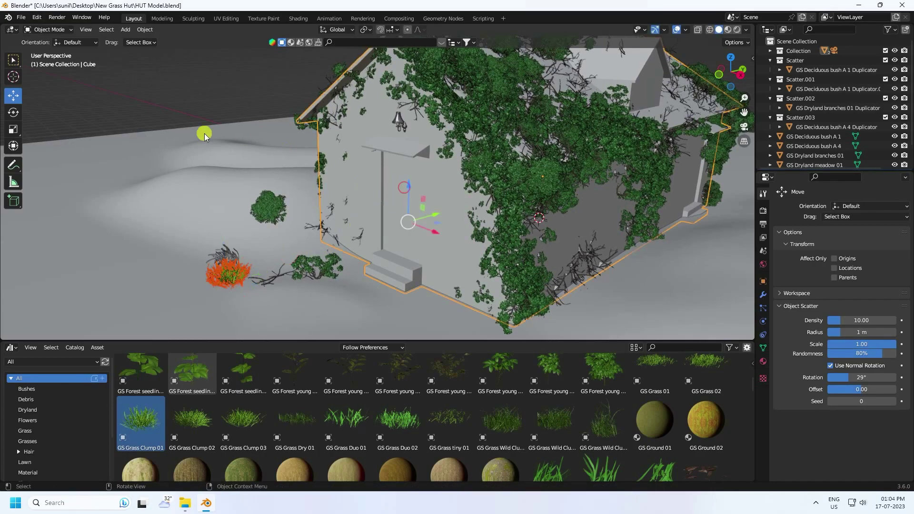
click(144, 29)
click(167, 376)
shift+middle_drag(414, 204, 281, 200)
mouse_move(340, 158)
mouse_down()
mouse_move(327, 288)
mouse_move(433, 83)
mouse_move(394, 130)
mouse_up()
drag(390, 194, 350, 307)
shift+middle_drag(310, 104, 381, 220)
mouse_move(332, 208)
mouse_down()
mouse_move(404, 150)
mouse_move(522, 117)
mouse_up()
mouse_move(242, 210)
middle_down()
mouse_move(340, 185)
mouse_move(347, 174)
middle_up()
drag(390, 148, 281, 228)
mouse_move(345, 215)
middle_down()
mouse_move(323, 231)
mouse_move(324, 265)
mouse_move(242, 149)
mouse_move(312, 206)
mouse_move(233, 165)
middle_up()
drag(246, 145, 247, 228)
mouse_move(368, 198)
middle_down()
mouse_move(378, 215)
mouse_move(329, 224)
middle_up()
mouse_move(409, 212)
shift+middle_down()
mouse_move(329, 237)
mouse_move(352, 236)
mouse_move(388, 210)
shift+middle_up()
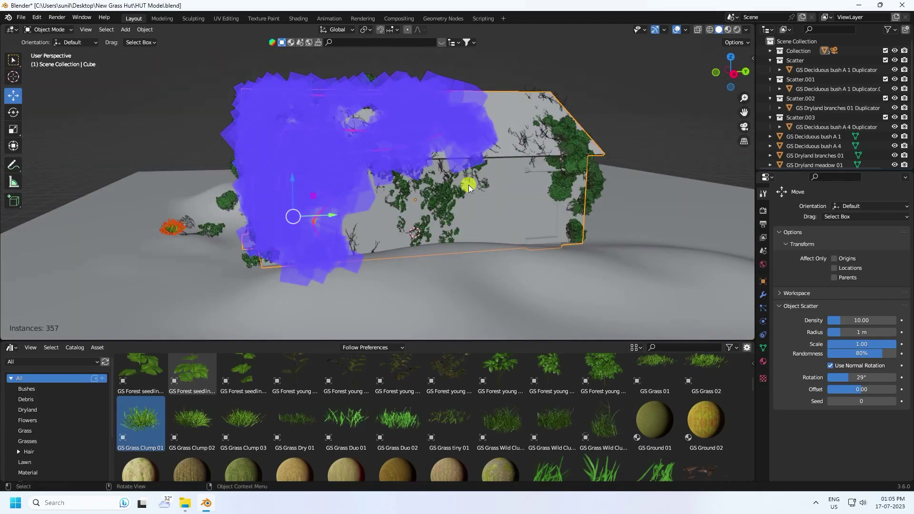
key(Return)
Add the GS Rockplain dry plant 03 asset to the scene, placing it on the ground in front of the hut
middle_drag(511, 137, 343, 164)
scroll(350, 133, up, 3)
middle_drag(350, 134, 315, 177)
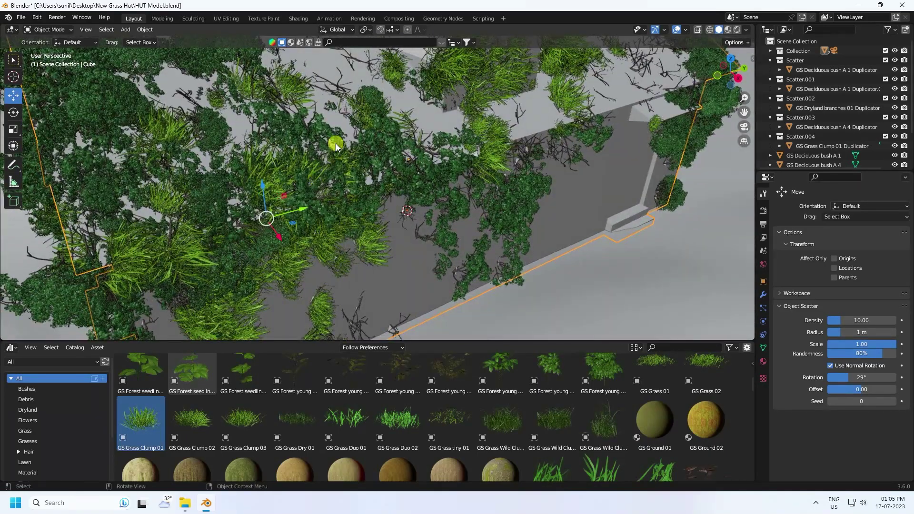
scroll(442, 409, down, 6)
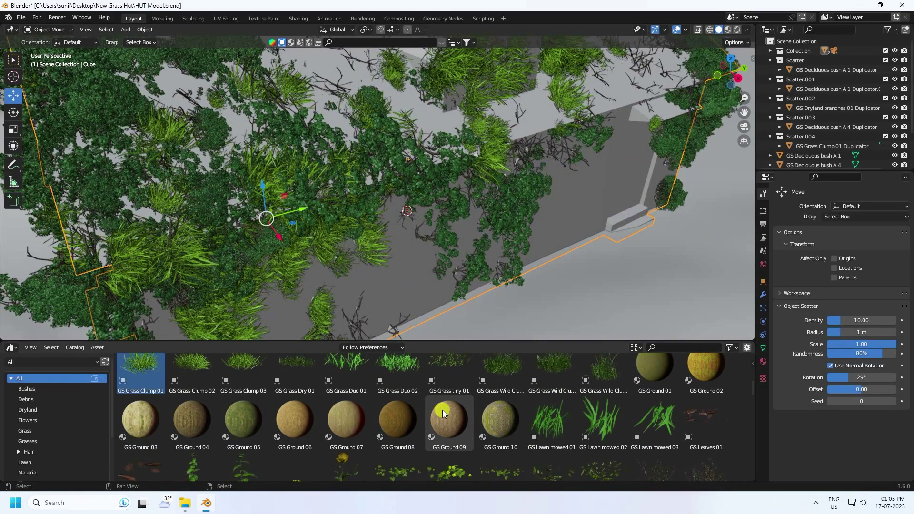
scroll(430, 412, down, 1)
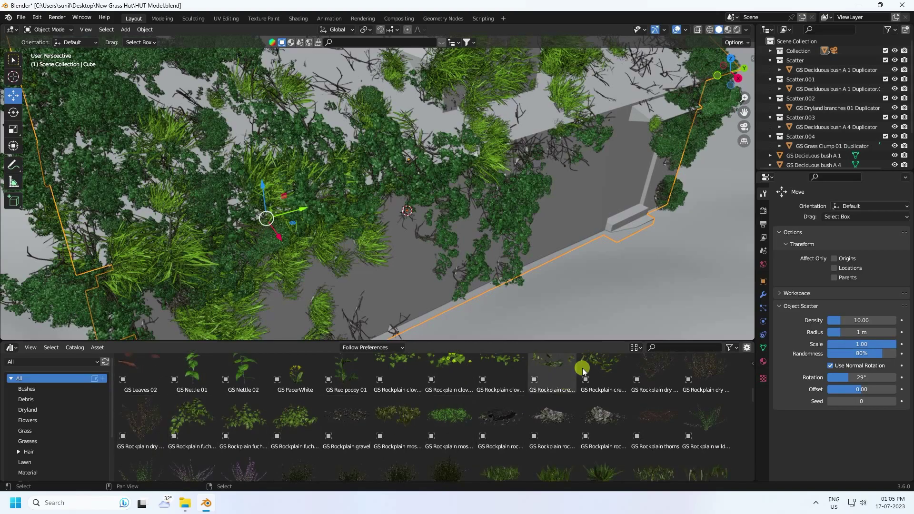
scroll(563, 220, down, 12)
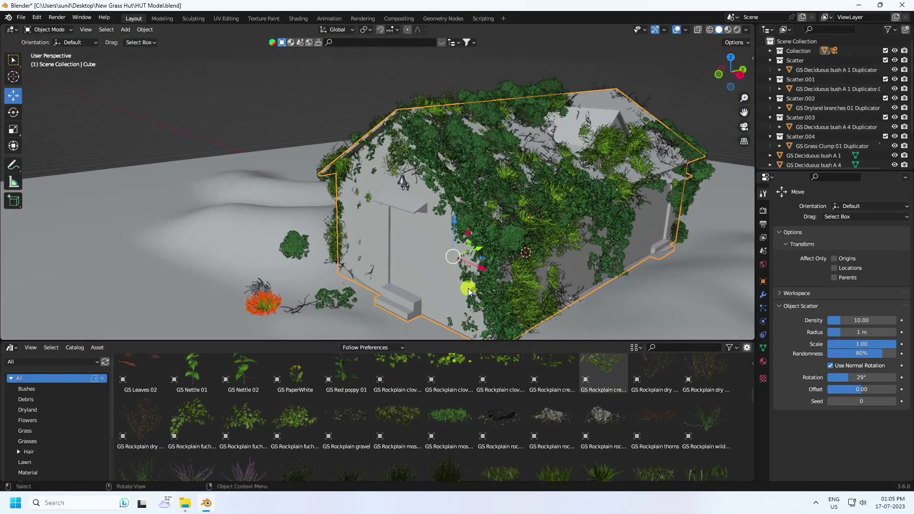
shift+middle_drag(468, 287, 418, 220)
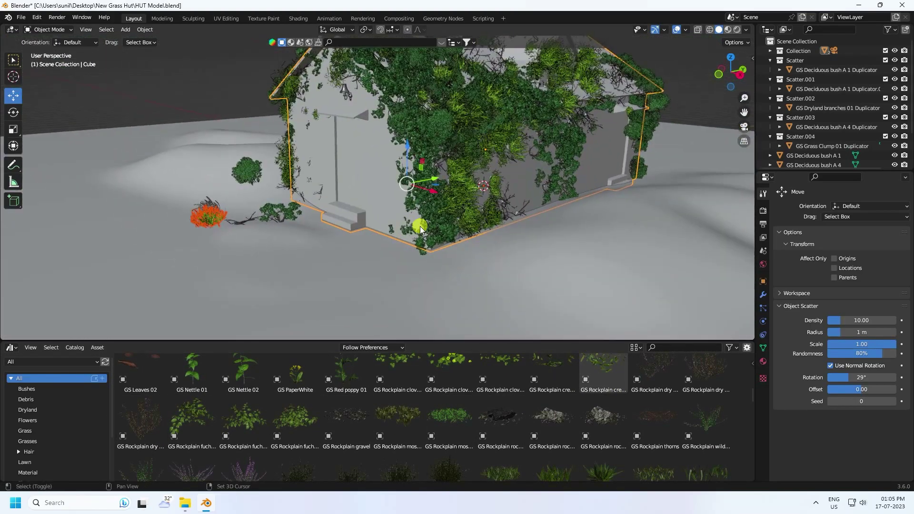
drag(146, 430, 269, 259)
scroll(314, 224, up, 5)
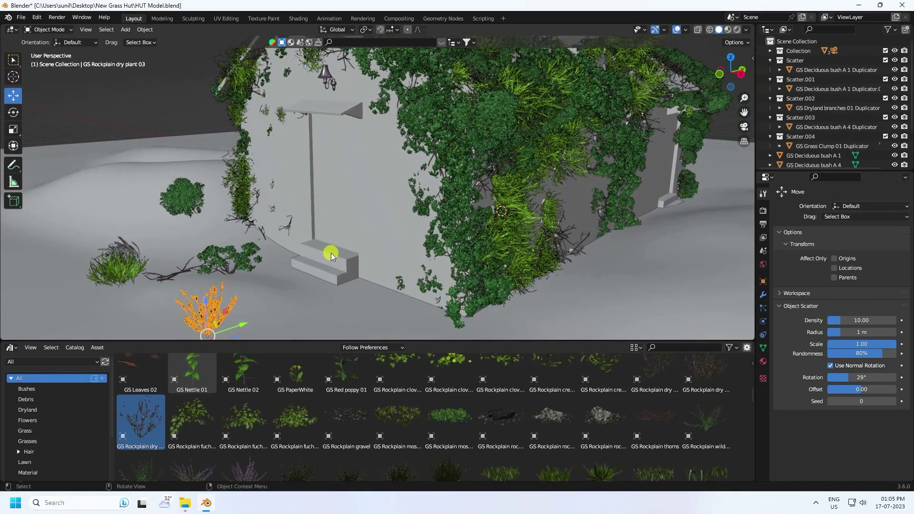
Scatter the dry plant over the hut's near roof corner, front-side corner and along the base of the long wall, and apply it
click(352, 190)
click(145, 29)
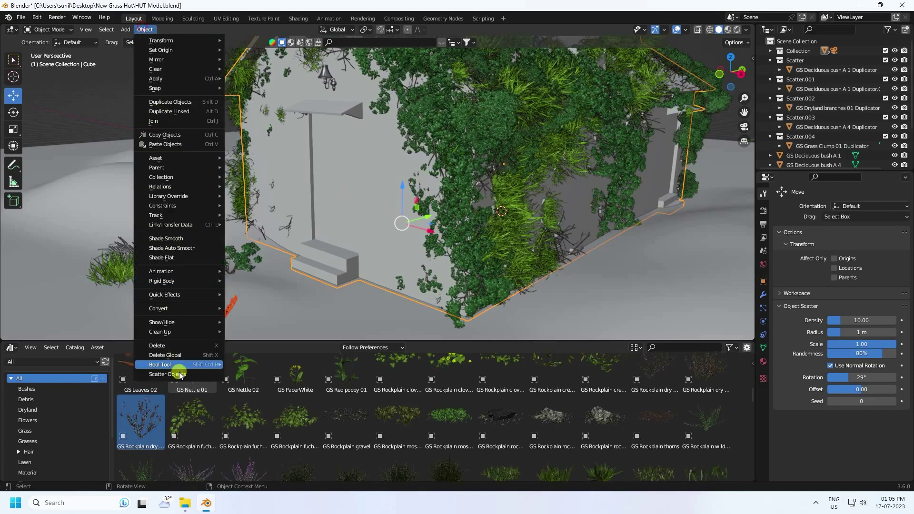
click(174, 375)
shift+middle_drag(384, 229, 337, 284)
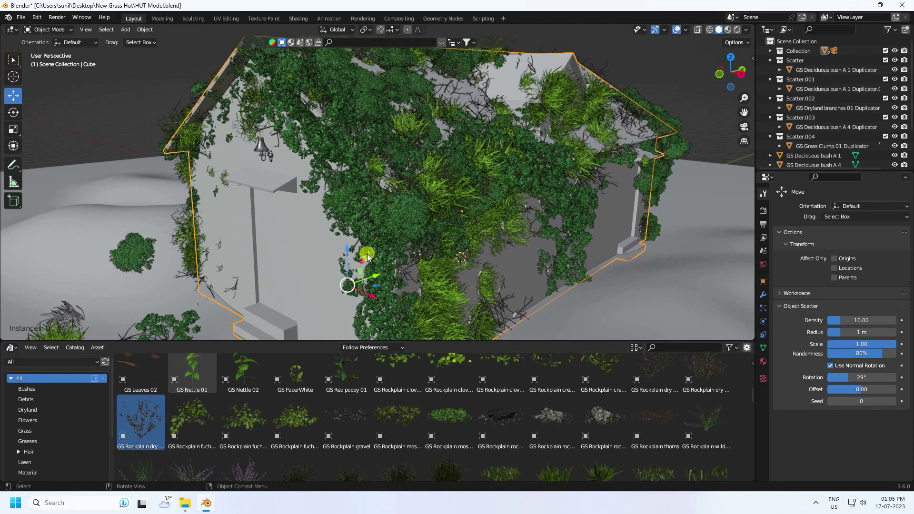
drag(322, 66, 399, 240)
drag(452, 176, 403, 90)
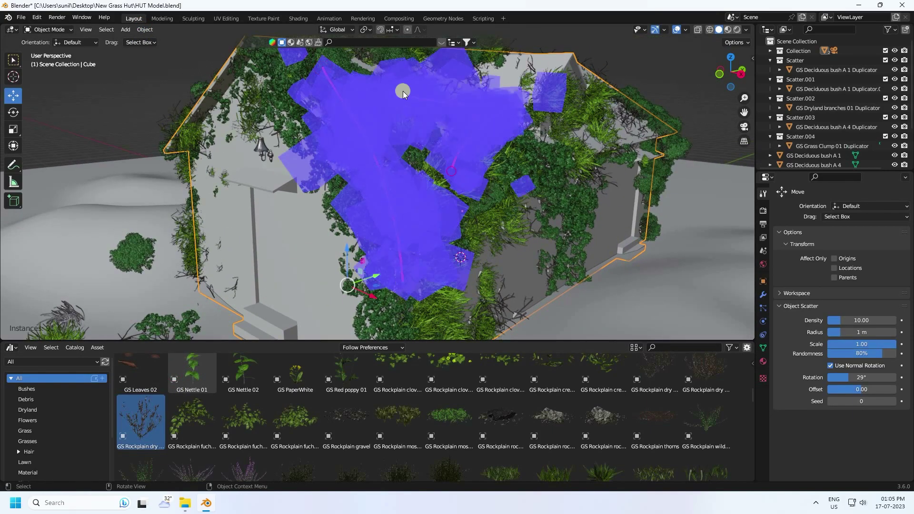
middle_drag(596, 215, 275, 296)
drag(461, 276, 549, 253)
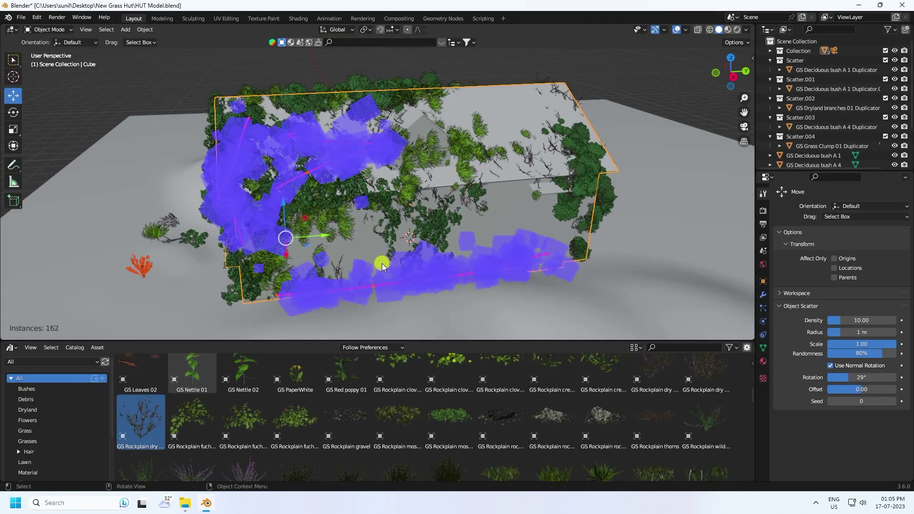
key(Return)
Add the Sc Wasteland clump bush asset on the ground in front of the hut and enlarge it uniformly
middle_drag(382, 264, 359, 182)
scroll(445, 420, down, 2)
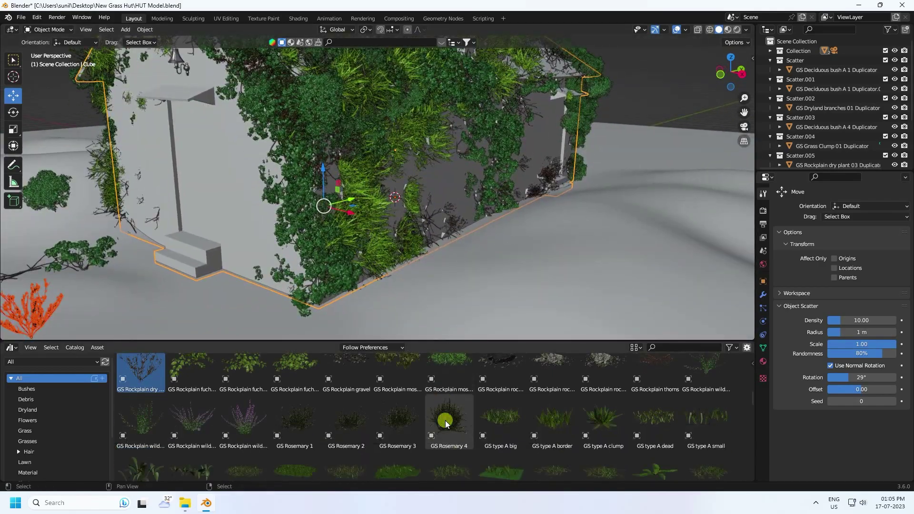
scroll(618, 413, down, 4)
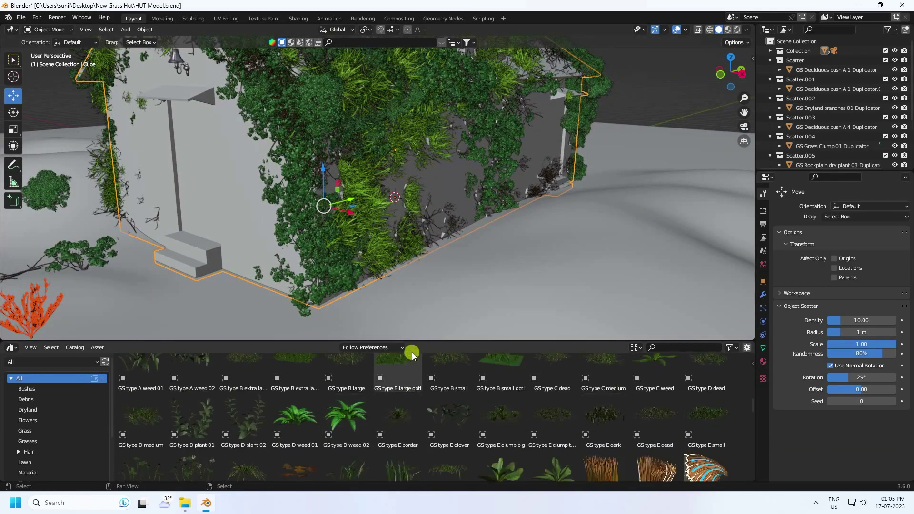
drag(415, 341, 415, 255)
scroll(509, 425, down, 12)
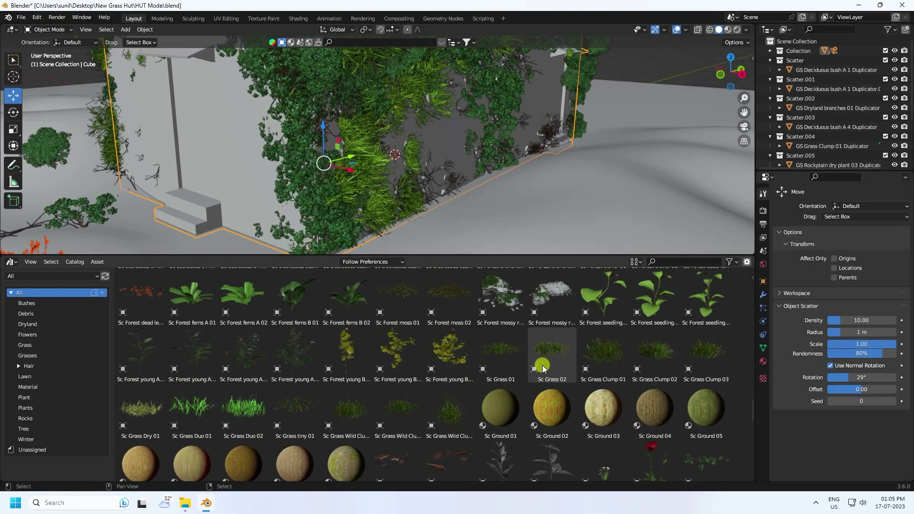
scroll(543, 367, down, 5)
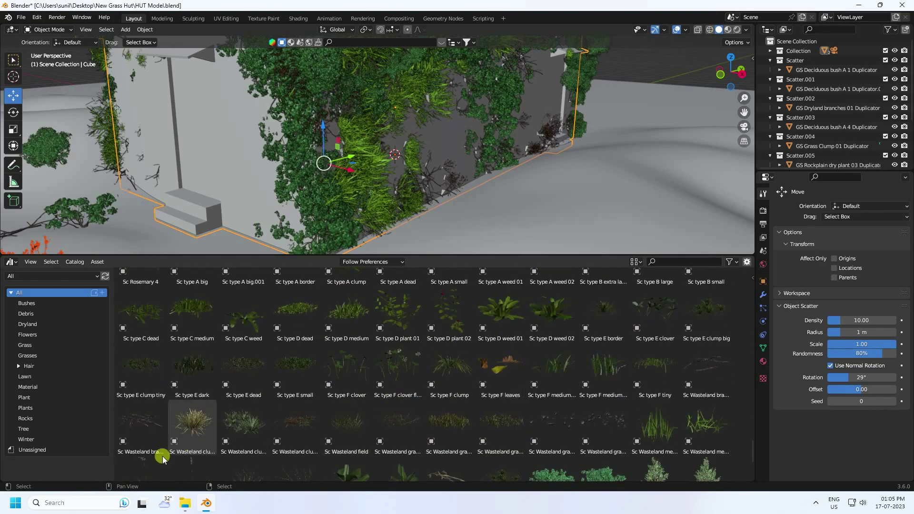
scroll(381, 181, down, 2)
shift+middle_drag(382, 181, 500, 153)
drag(191, 422, 226, 223)
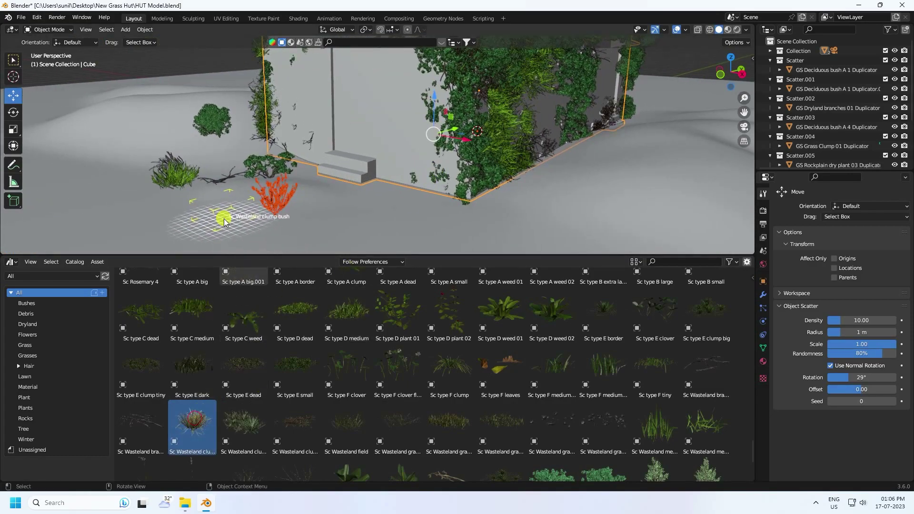
drag(295, 170, 253, 193)
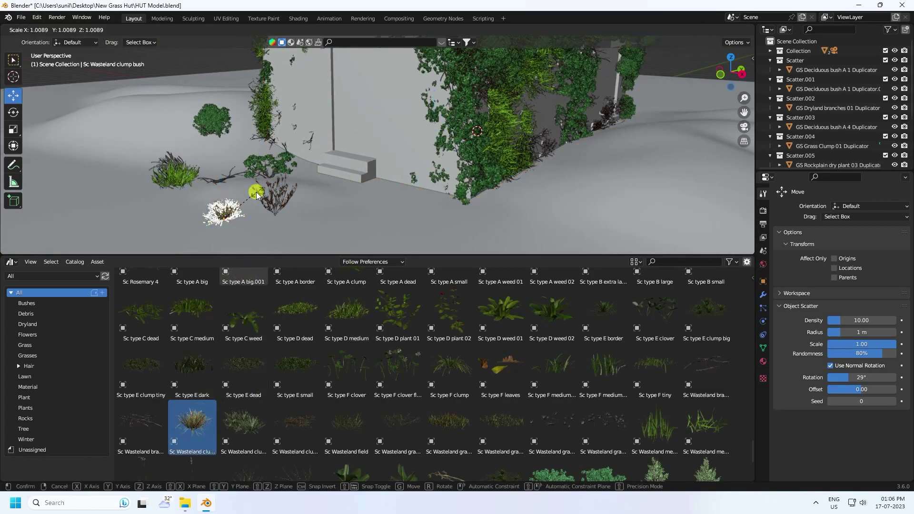
click(447, 132)
Scatter the wasteland clump bush over the hut's roof slope, front roof edges, near corner and lower front wall corner, and apply it
middle_drag(447, 132, 406, 167)
drag(331, 255, 331, 417)
click(145, 29)
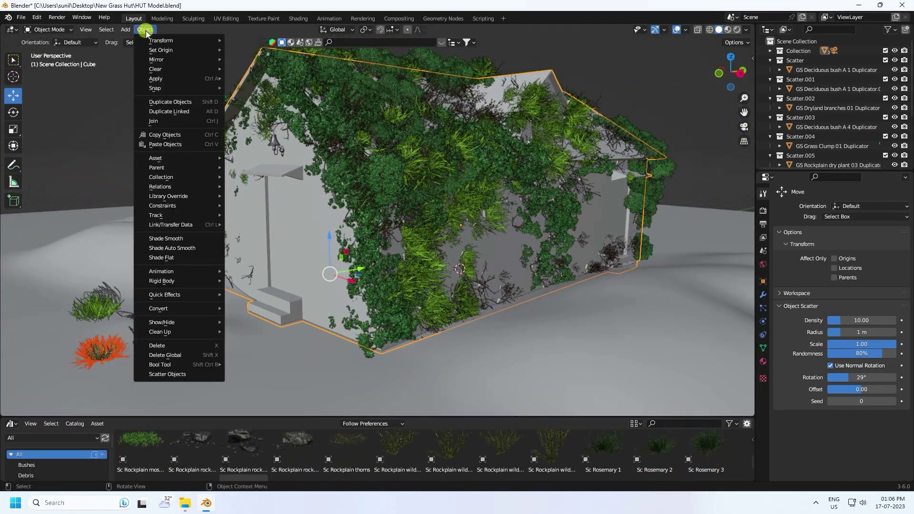
click(163, 374)
shift+middle_drag(384, 186, 336, 233)
mouse_move(262, 144)
mouse_down()
mouse_move(314, 398)
mouse_move(416, 102)
mouse_move(375, 200)
mouse_move(592, 195)
mouse_up()
mouse_move(591, 196)
middle_down()
mouse_move(528, 227)
mouse_move(382, 175)
middle_up()
mouse_move(381, 175)
mouse_down()
mouse_move(601, 208)
mouse_move(656, 244)
mouse_move(529, 266)
mouse_up()
mouse_move(462, 256)
middle_down()
mouse_move(509, 224)
mouse_move(420, 217)
mouse_move(383, 98)
middle_up()
mouse_move(383, 98)
mouse_down()
mouse_move(280, 169)
mouse_move(251, 203)
mouse_up()
middle_drag(453, 256, 424, 263)
shift+middle_drag(219, 336, 293, 265)
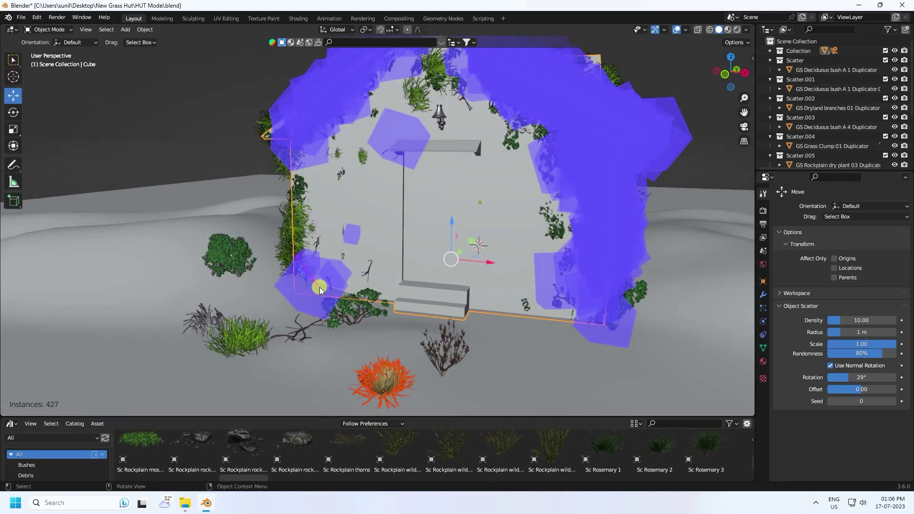
key(Return)
Frame the overgrown hut from its near front corner and align the camera to that view
scroll(412, 281, up, 3)
middle_drag(412, 281, 369, 246)
scroll(371, 245, up, 4)
scroll(444, 207, down, 2)
shift+middle_drag(444, 207, 404, 255)
scroll(366, 249, down, 4)
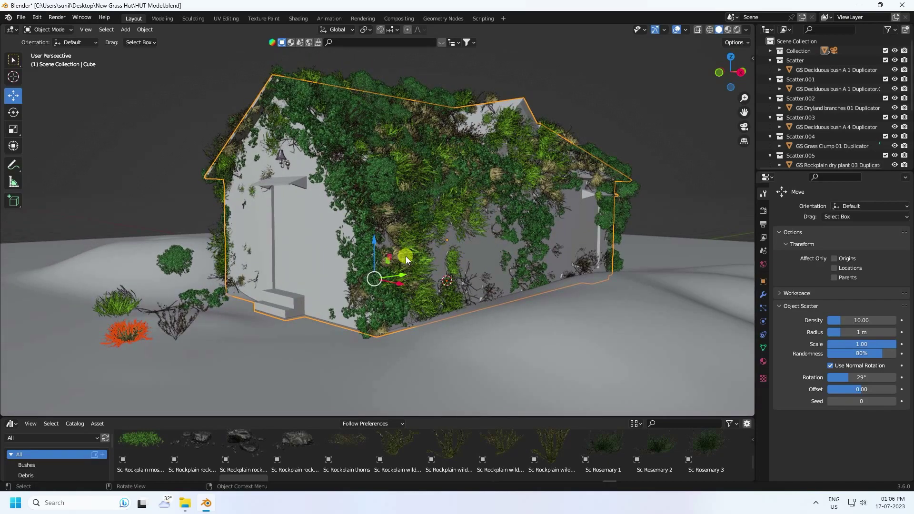
key(ctrl+alt+KP_0)
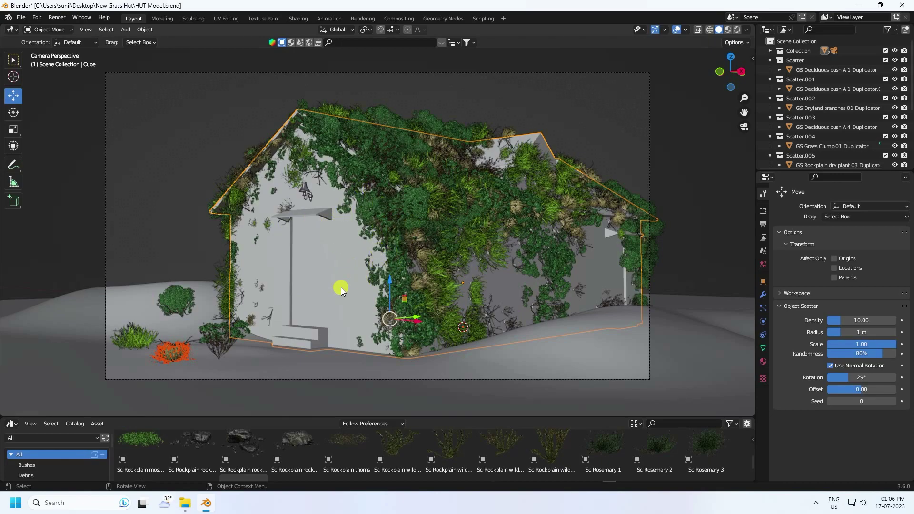
Add the Sc Wasteland clump low asset in front of the hut steps and enlarge it uniformly by a factor of about 2.07
middle_drag(360, 280, 297, 426)
drag(299, 418, 331, 269)
scroll(333, 371, down, 5)
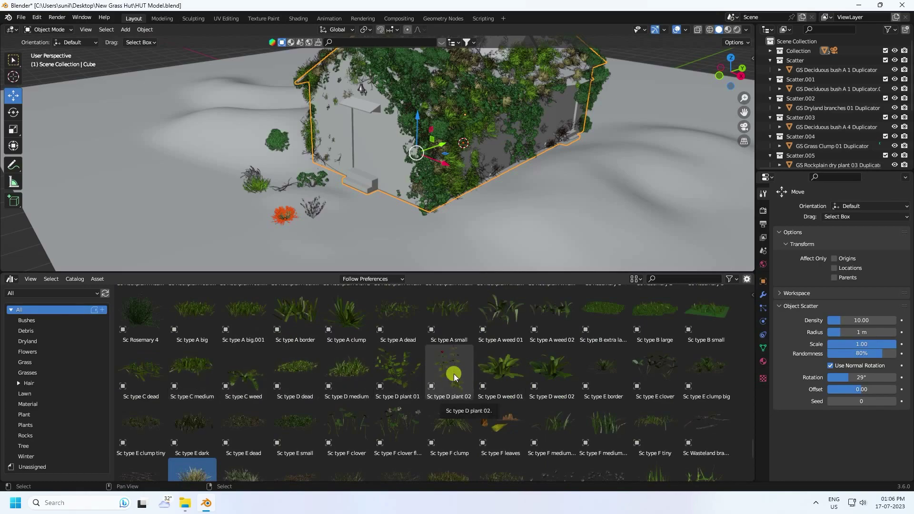
scroll(454, 376, down, 2)
scroll(523, 388, down, 4)
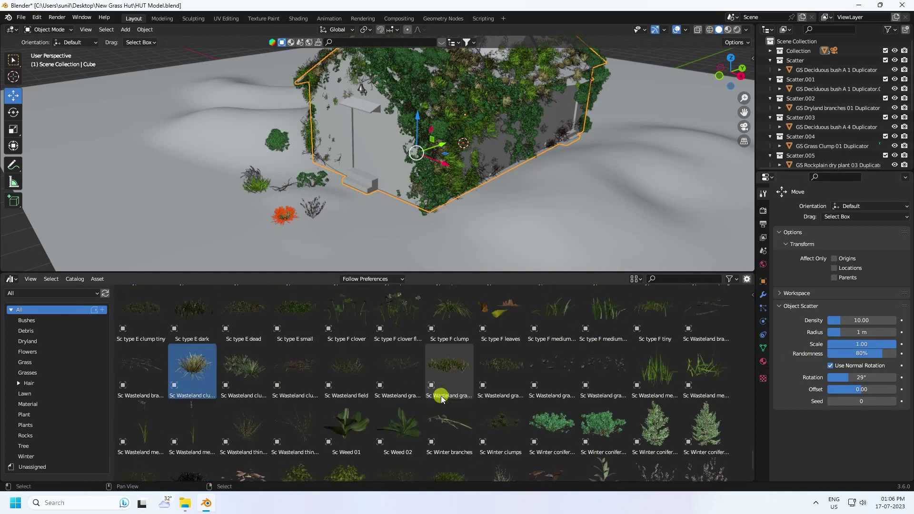
drag(295, 371, 370, 200)
scroll(369, 200, up, 3)
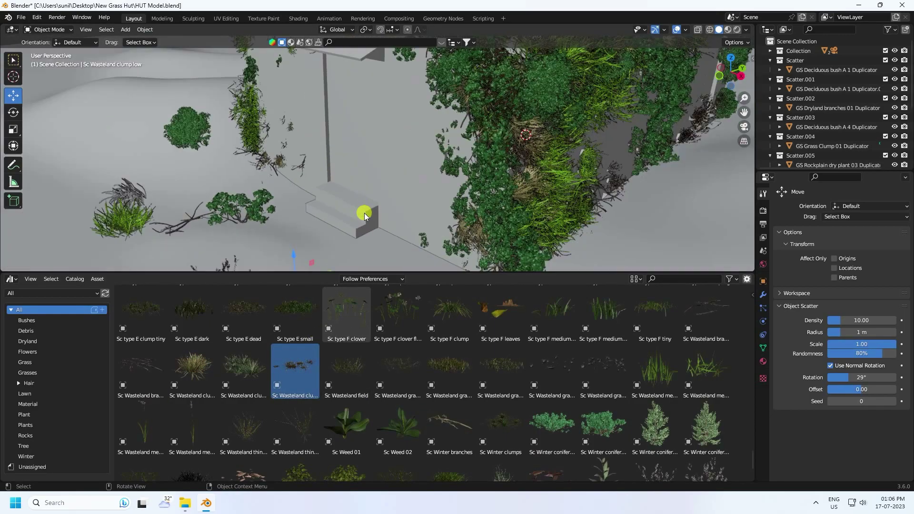
key(s)
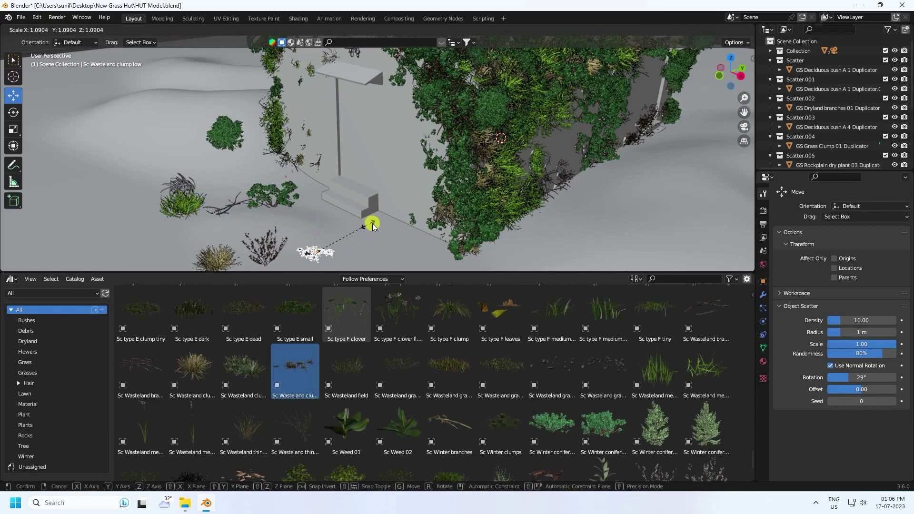
click(417, 210)
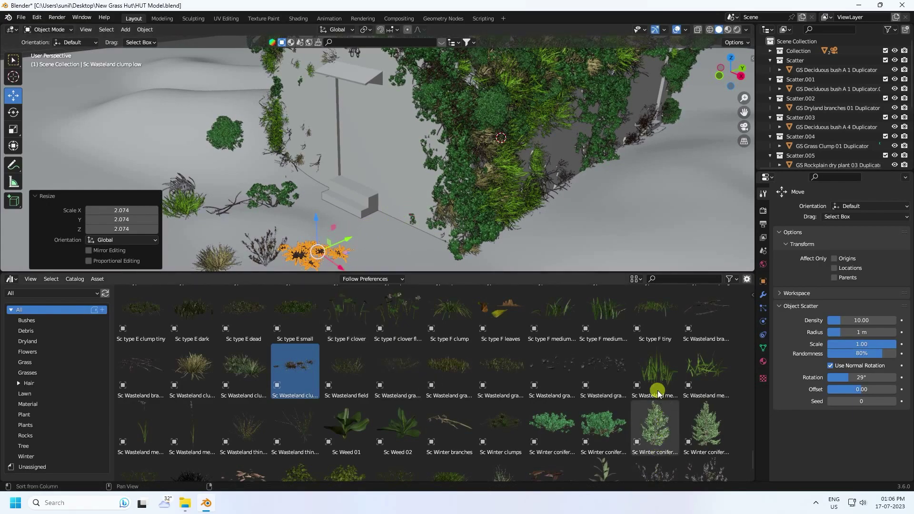
Scatter the low wasteland clump over the hut's front roof edges, ridge, long wall base and front wall's outer edge, and apply it
click(378, 131)
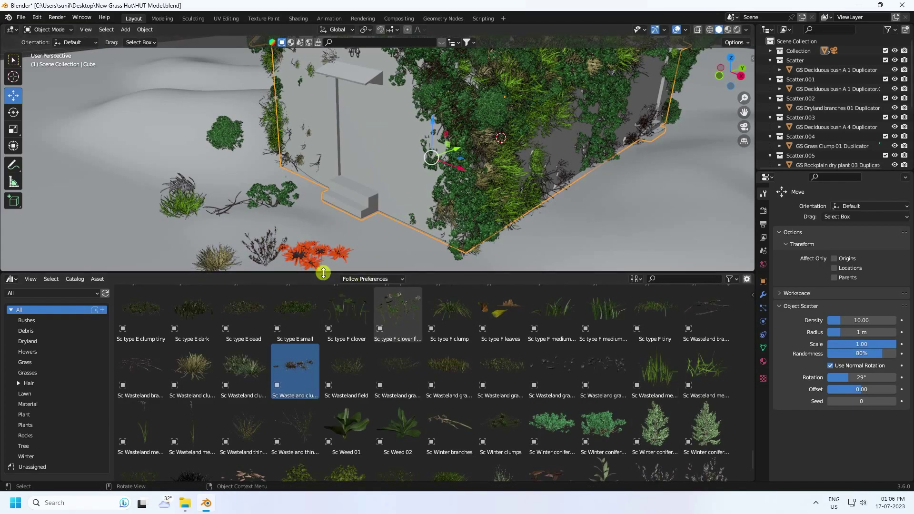
drag(323, 273, 323, 395)
click(144, 29)
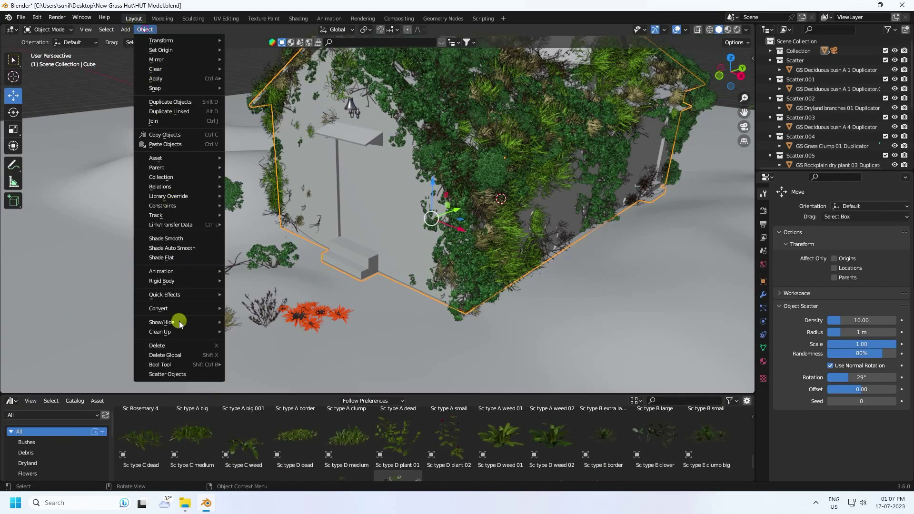
click(176, 374)
mouse_move(398, 196)
middle_down()
mouse_move(325, 285)
mouse_move(347, 236)
mouse_move(224, 161)
middle_up()
mouse_move(224, 161)
mouse_down()
mouse_move(332, 327)
mouse_move(307, 224)
mouse_move(434, 119)
mouse_up()
mouse_move(483, 231)
middle_down()
mouse_move(465, 238)
mouse_move(462, 284)
middle_up()
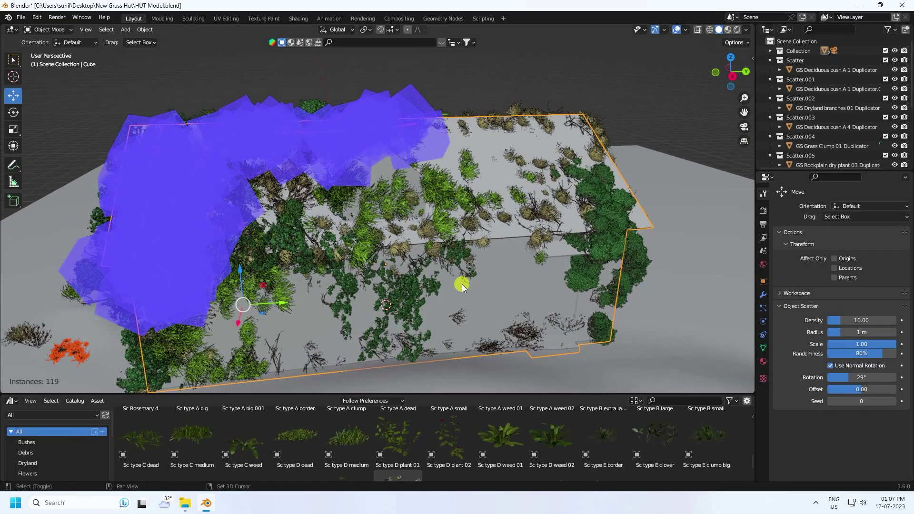
shift+middle_drag(352, 327, 335, 255)
mouse_move(162, 287)
mouse_down()
mouse_move(457, 259)
mouse_move(539, 235)
mouse_move(524, 212)
mouse_move(556, 147)
mouse_up()
middle_drag(556, 148, 616, 124)
drag(215, 145, 209, 288)
Add the GS Rockplain clover creeper 02 asset beside the hut's front wall and enlarge it uniformly to more than double size
mouse_move(322, 287)
middle_down()
mouse_move(276, 299)
mouse_move(290, 284)
mouse_move(287, 239)
mouse_move(278, 405)
middle_up()
drag(314, 393, 314, 283)
scroll(310, 404, down, 5)
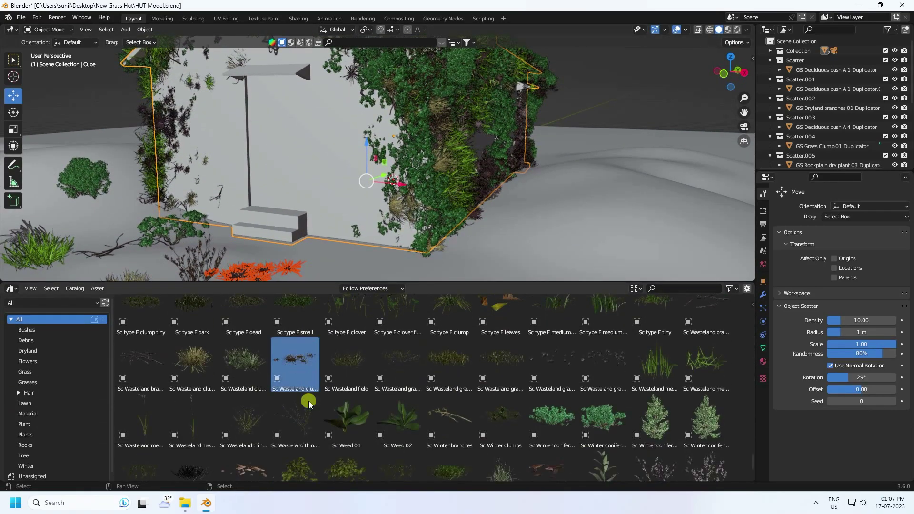
scroll(308, 403, up, 10)
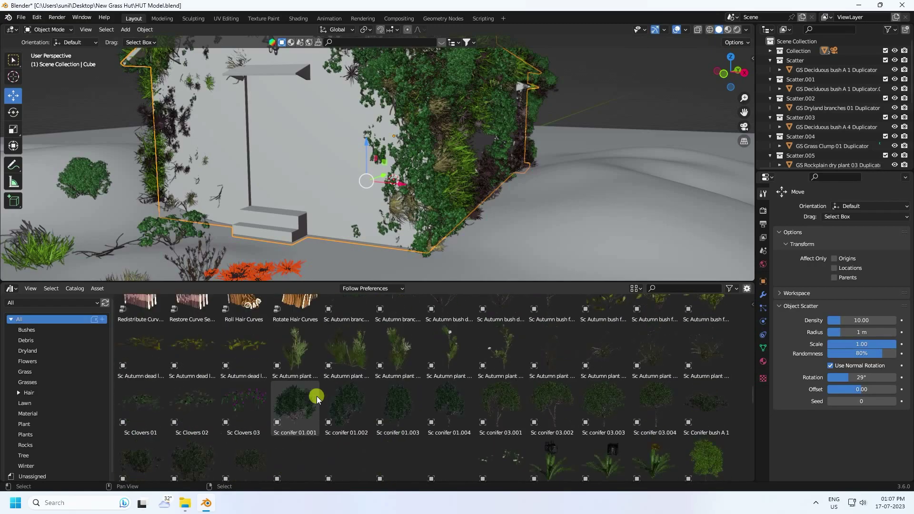
scroll(299, 405, up, 5)
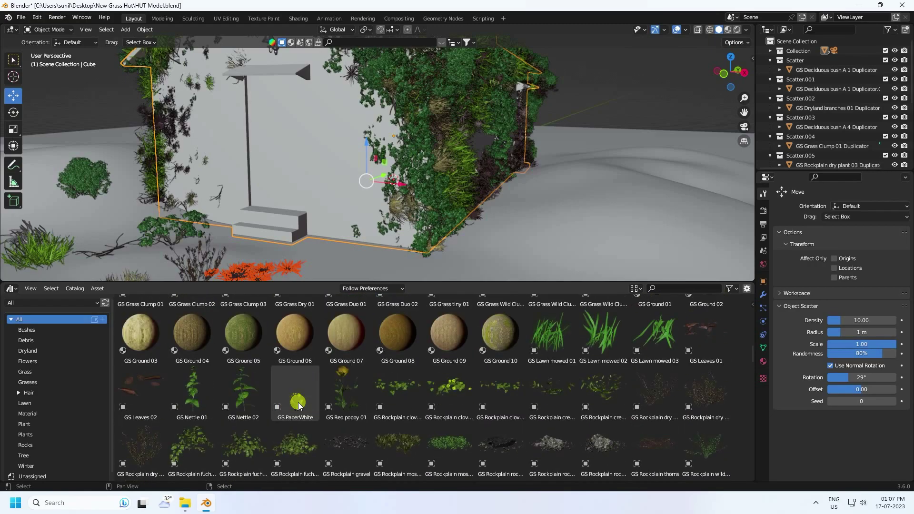
drag(449, 392, 119, 198)
middle_drag(221, 206, 272, 189)
key(s)
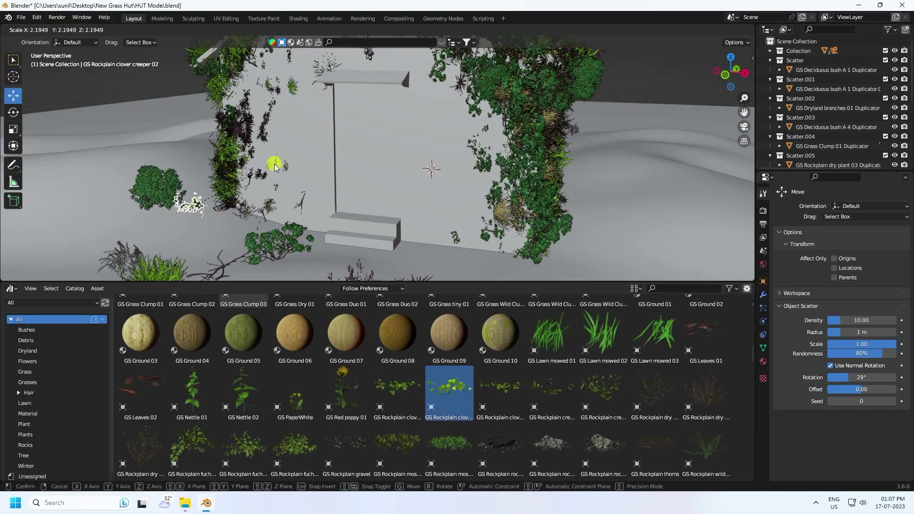
click(293, 153)
Scatter the clover creeper up the outer edge of the hut's front wall and along the base of the long wall, and apply it
shift+click(353, 154)
shift+middle_drag(367, 156, 369, 165)
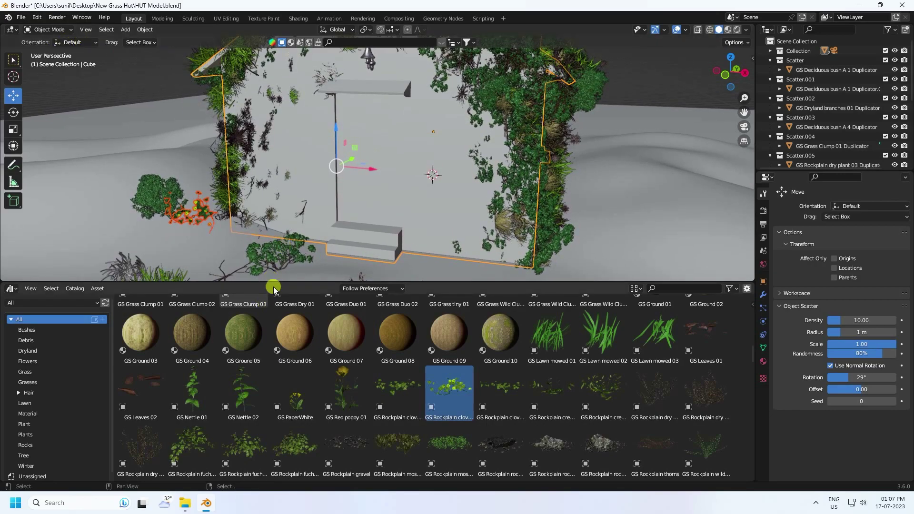
drag(275, 284, 274, 396)
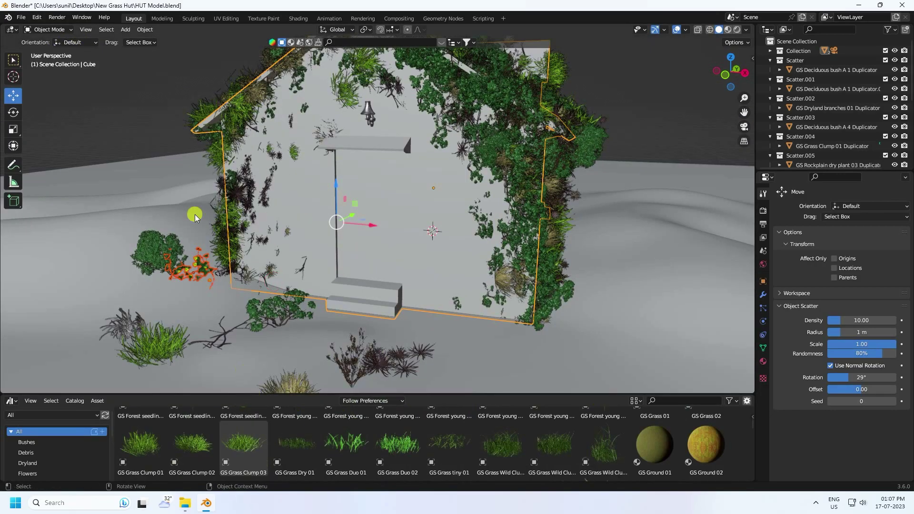
click(145, 29)
click(170, 375)
shift+middle_drag(264, 208, 247, 280)
mouse_move(246, 181)
mouse_down()
mouse_move(231, 336)
mouse_move(212, 373)
mouse_up()
mouse_move(483, 266)
middle_down()
mouse_move(421, 255)
mouse_move(265, 296)
middle_up()
mouse_move(265, 295)
mouse_down()
mouse_move(310, 316)
mouse_move(434, 320)
mouse_move(344, 328)
mouse_up()
Examine the overgrown hut through the camera, previewing its materials briefly before returning to solid shading
mouse_move(343, 328)
middle_down()
mouse_move(347, 280)
mouse_move(373, 276)
mouse_move(366, 277)
middle_up()
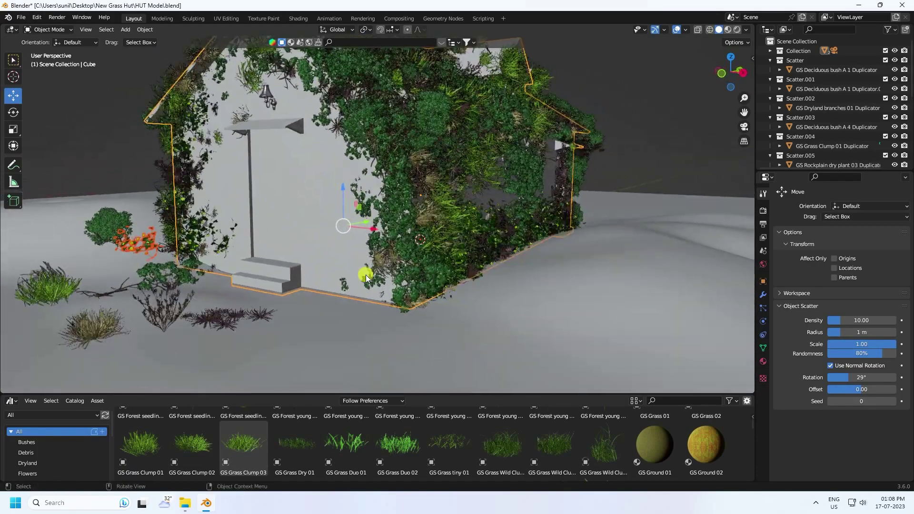
key(KP_0)
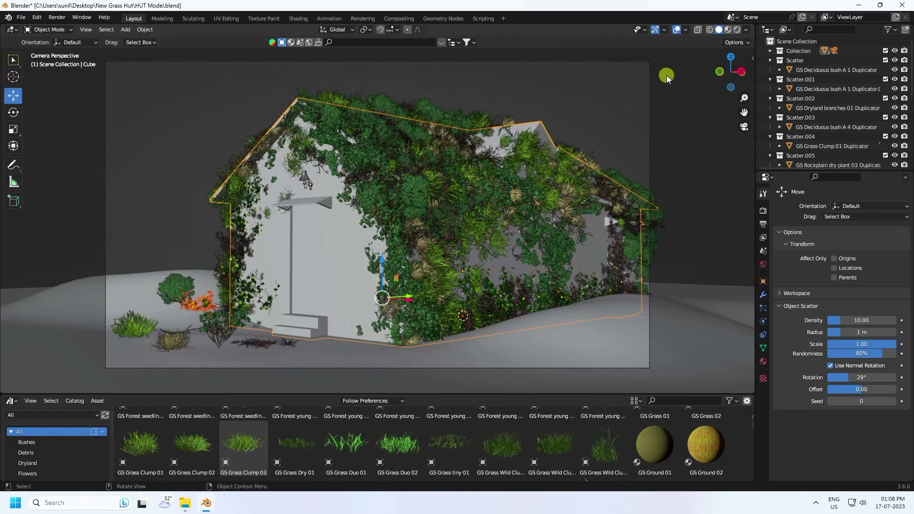
click(727, 30)
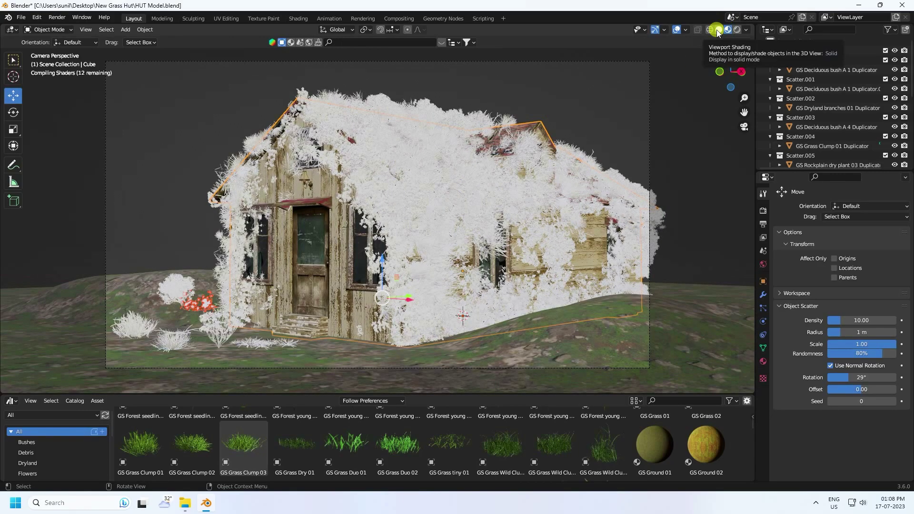
click(718, 30)
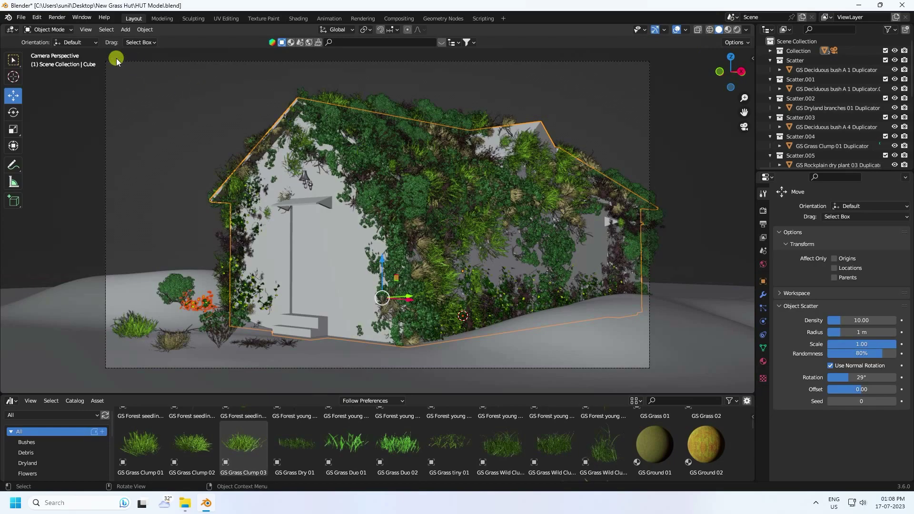
Enlarge the 3D view, select the ground plane, and open the Biome-Reader scatter settings
drag(188, 398, 177, 459)
middle_drag(380, 251, 361, 234)
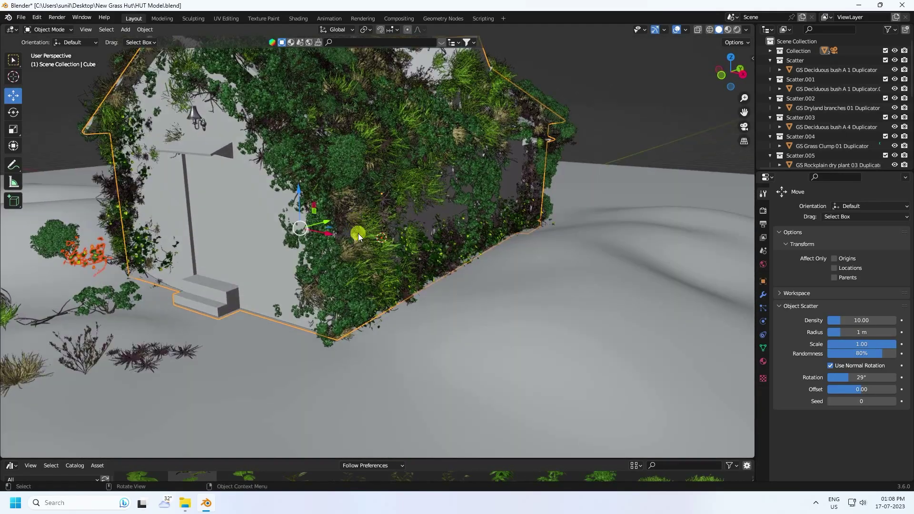
scroll(516, 305, down, 5)
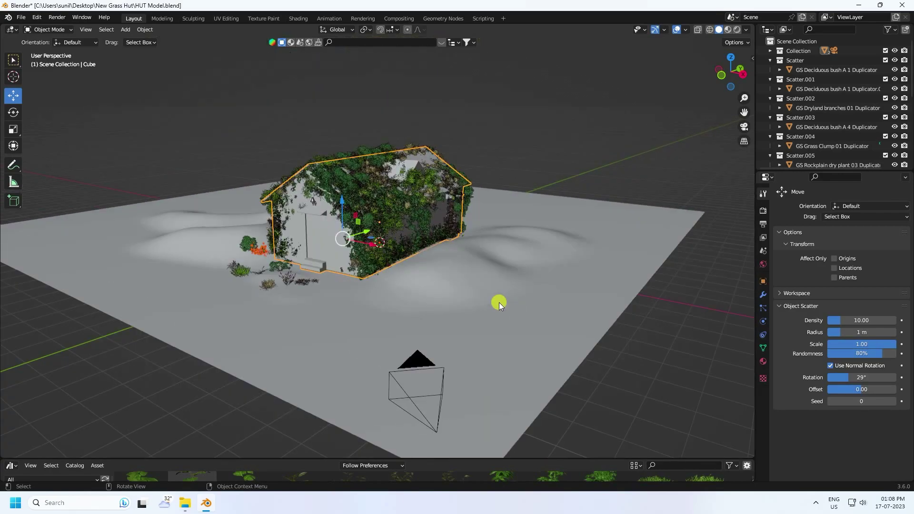
middle_drag(499, 302, 506, 313)
click(506, 309)
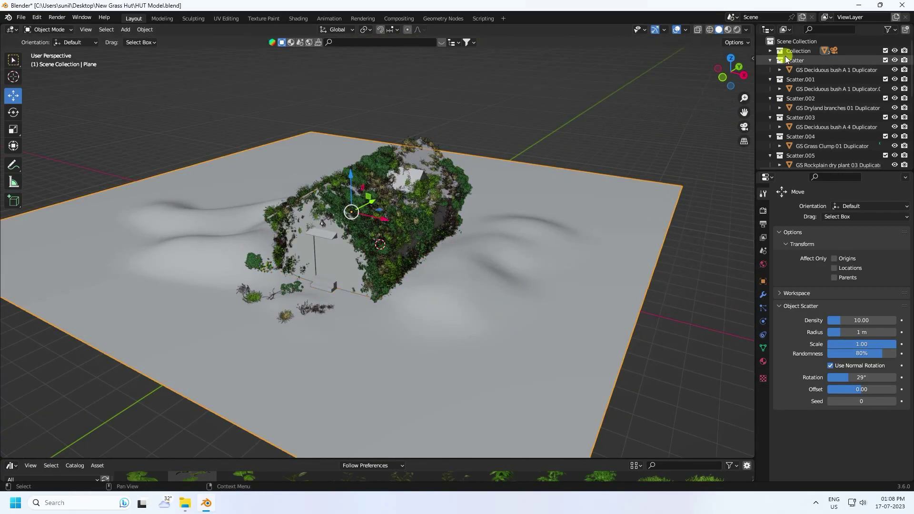
click(752, 57)
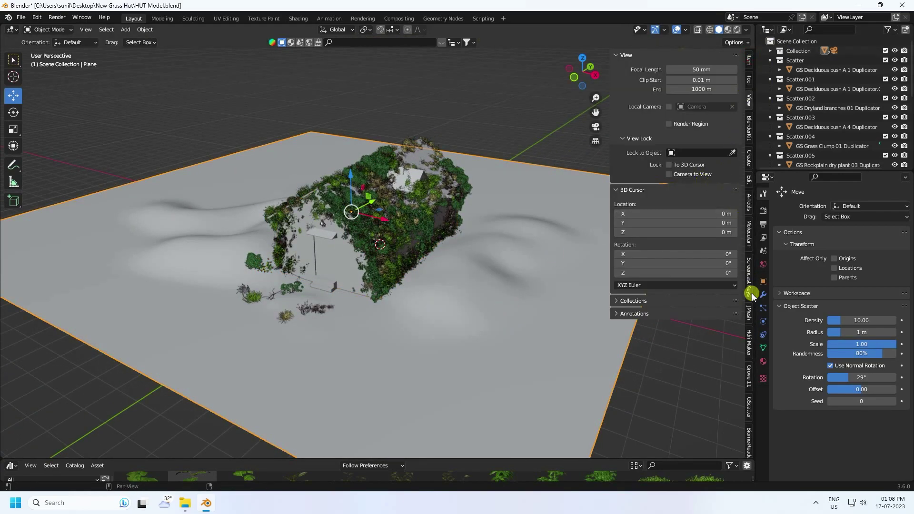
scroll(749, 396, down, 1)
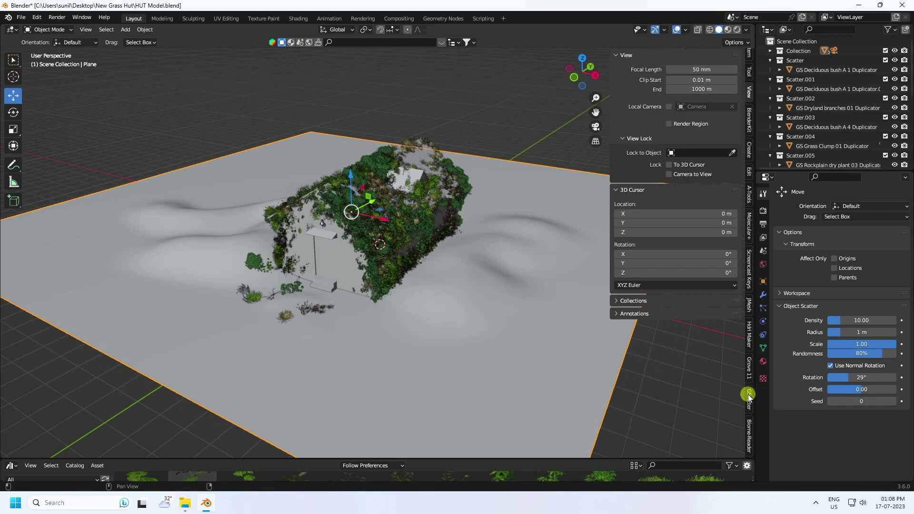
click(750, 435)
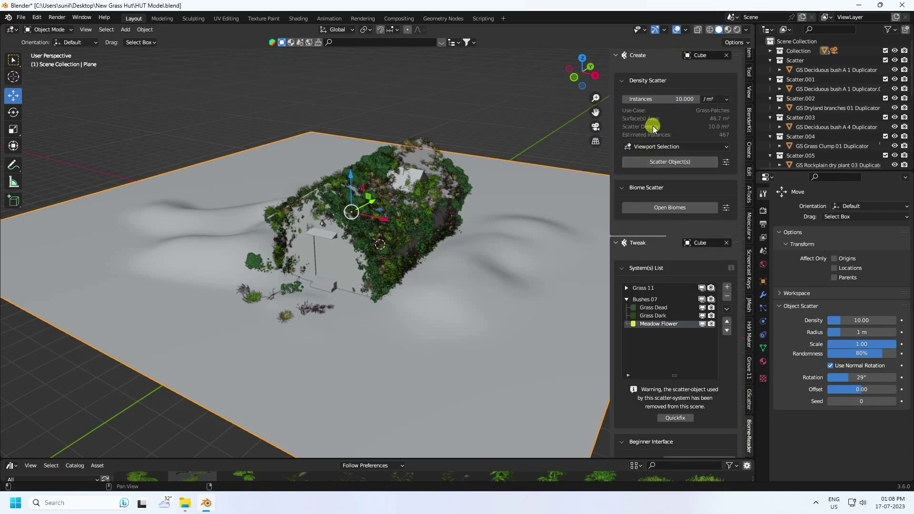
Check the Biome-Reader add-on's details in the preferences
click(36, 17)
click(67, 150)
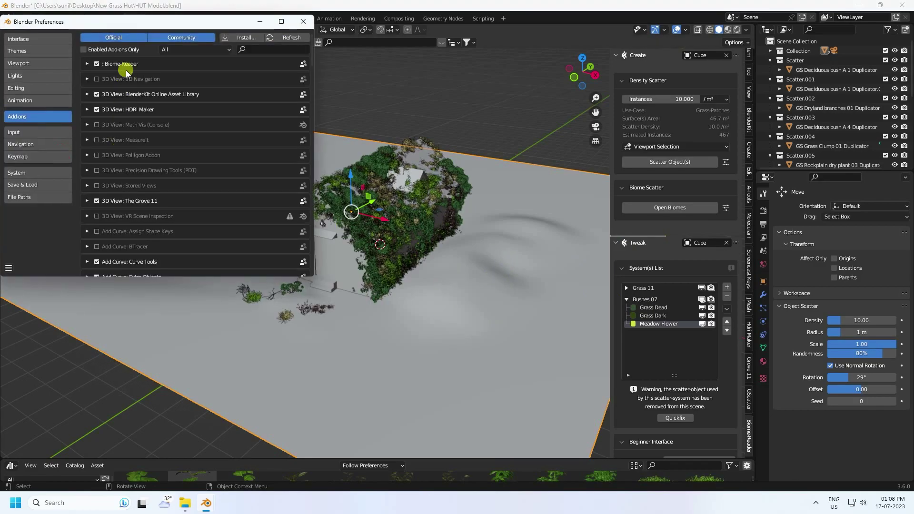
click(86, 64)
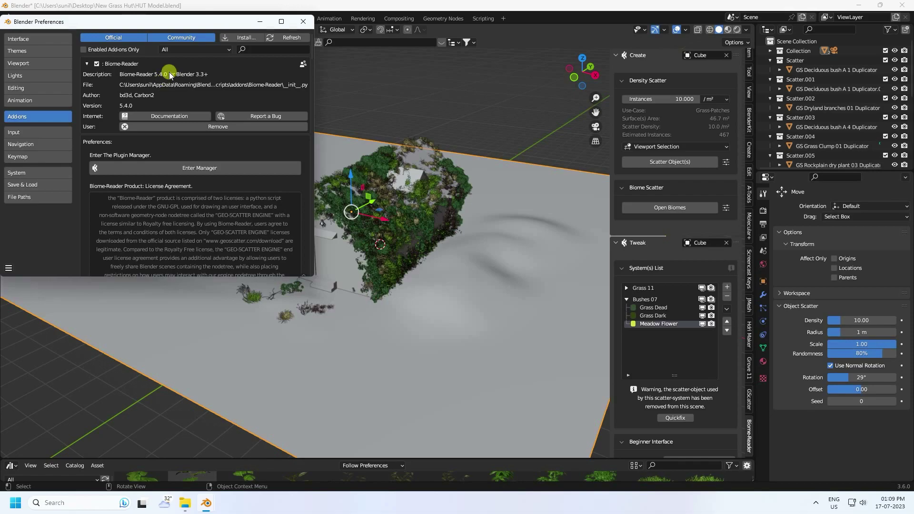
click(304, 22)
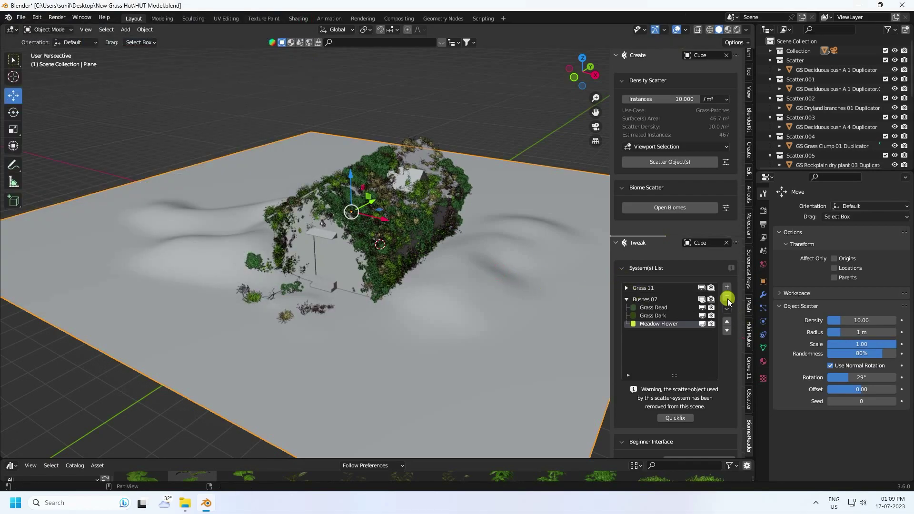
Replace the hut with the ground plane as Biome-Reader's scatter emitter
click(727, 242)
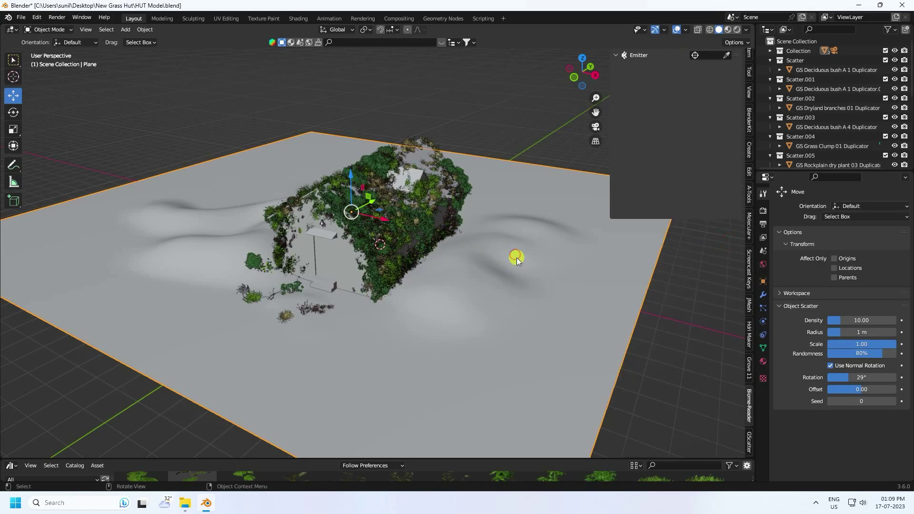
click(686, 58)
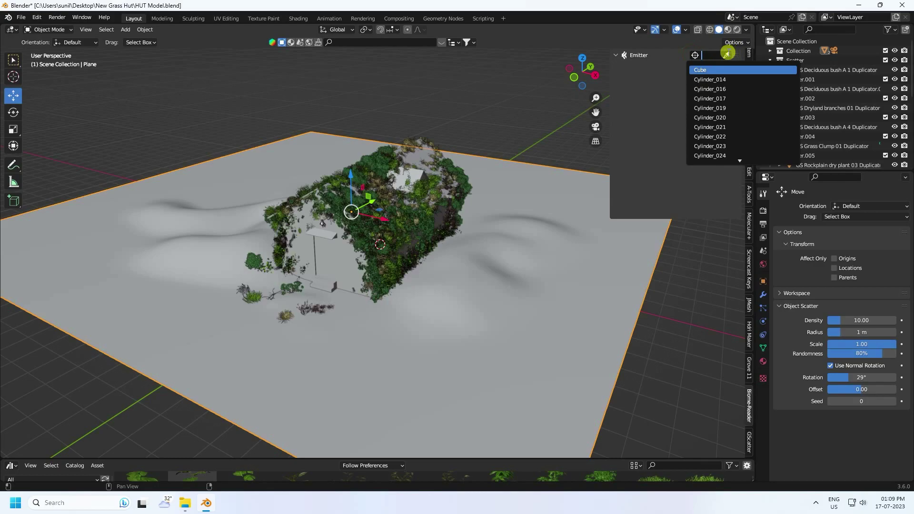
click(727, 53)
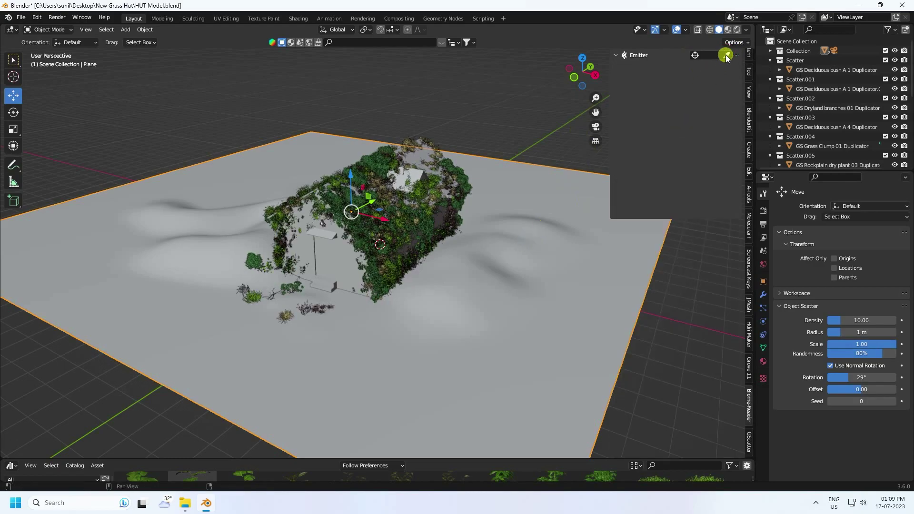
click(536, 214)
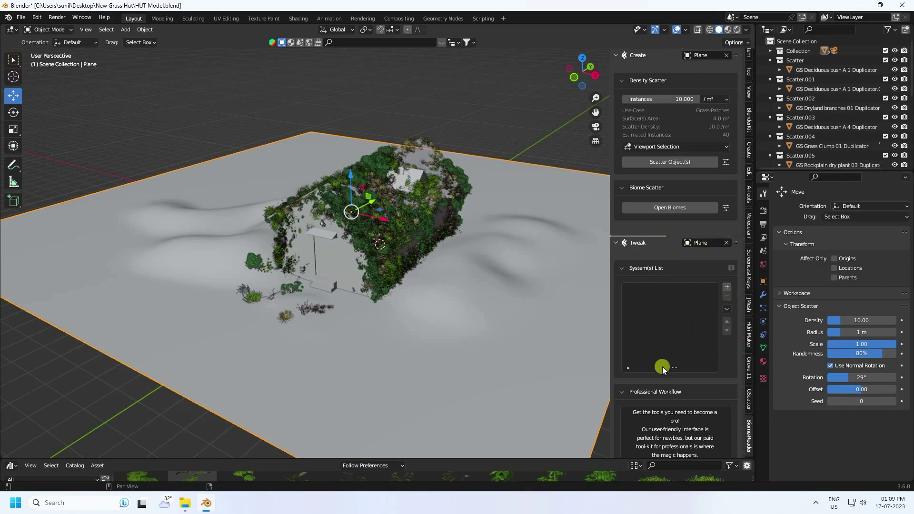
Find the Rockplain 04 biome in the Biome-Reader library and scatter it over the ground plane
click(661, 209)
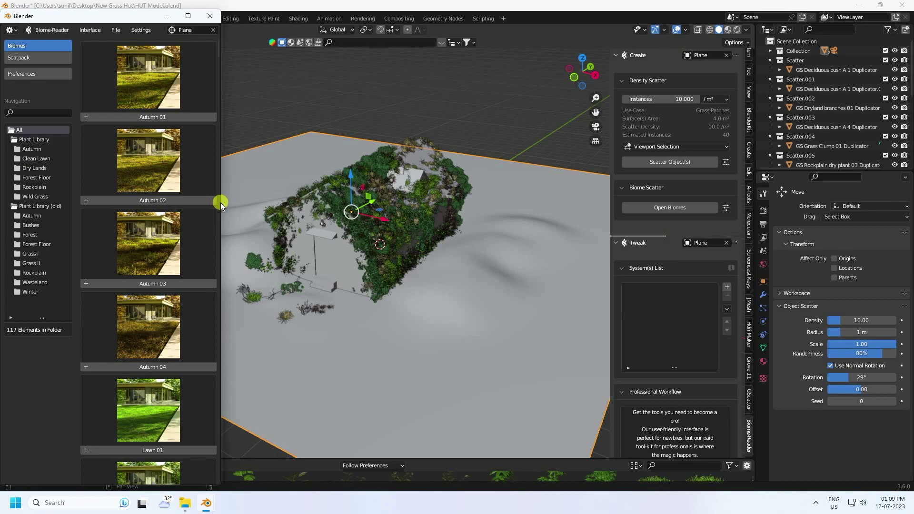
drag(221, 202, 443, 201)
scroll(201, 276, down, 10)
scroll(201, 276, down, 15)
scroll(201, 276, down, 12)
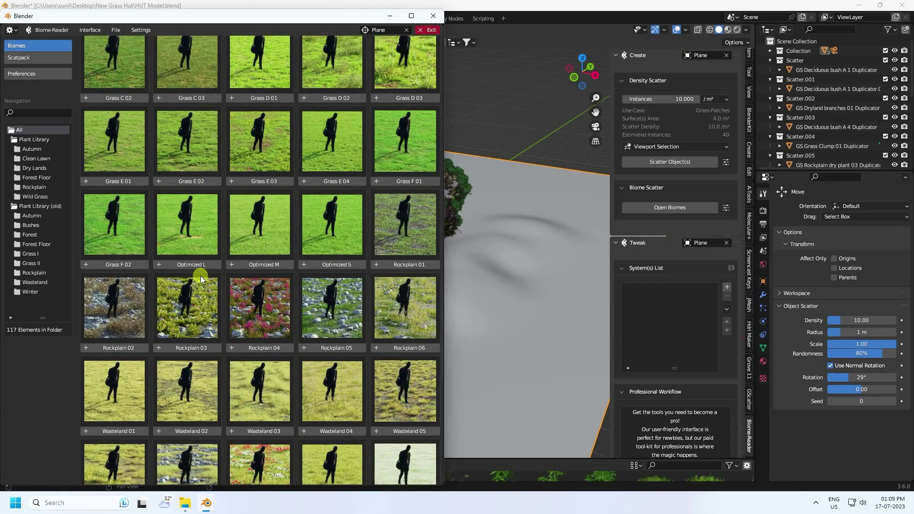
scroll(235, 320, down, 2)
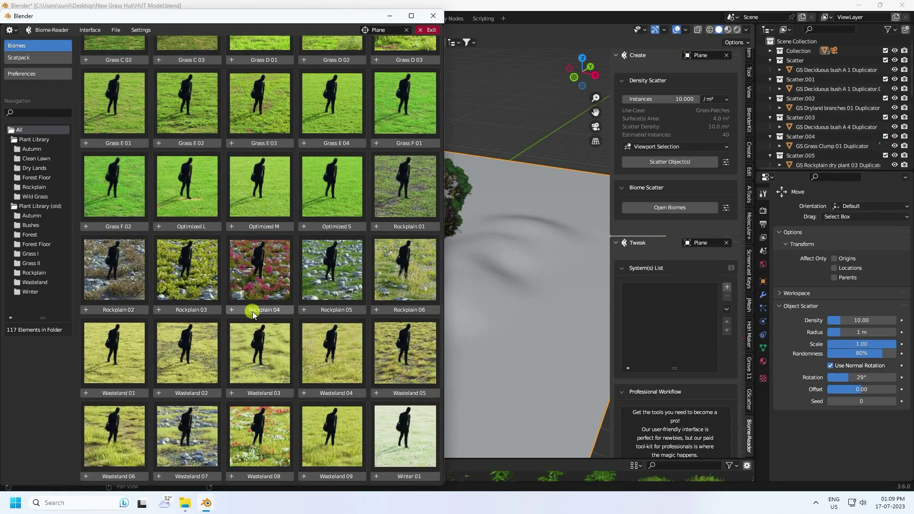
click(267, 310)
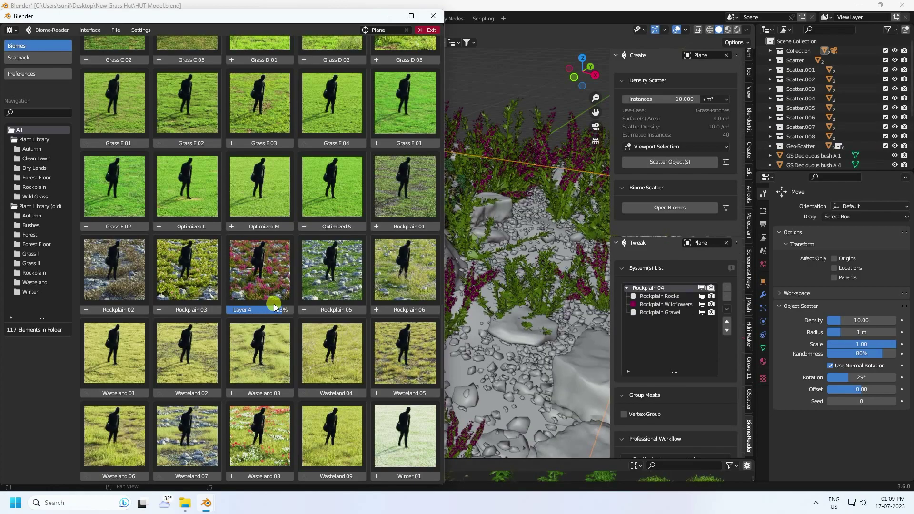
click(433, 17)
middle_drag(268, 236, 381, 265)
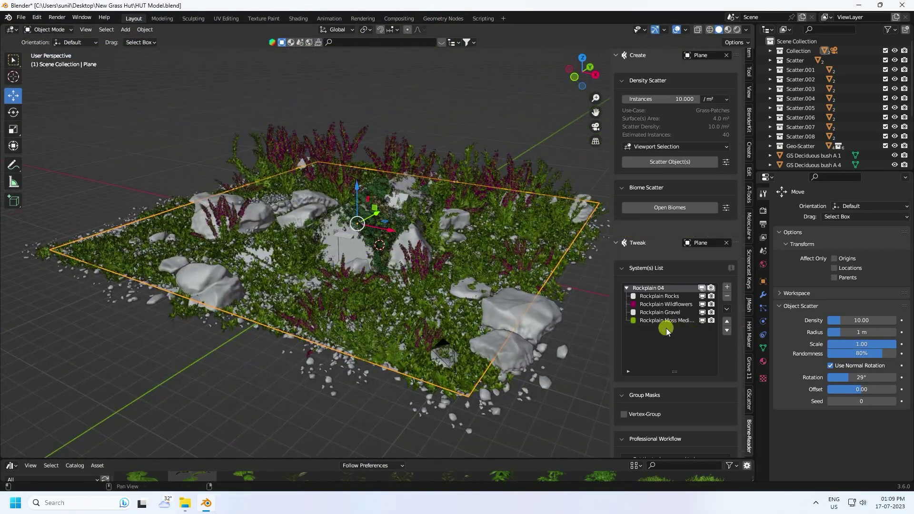
Set the scale of the Rockplain moss and gravel layers to 0.1 each
scroll(666, 327, down, 8)
click(655, 150)
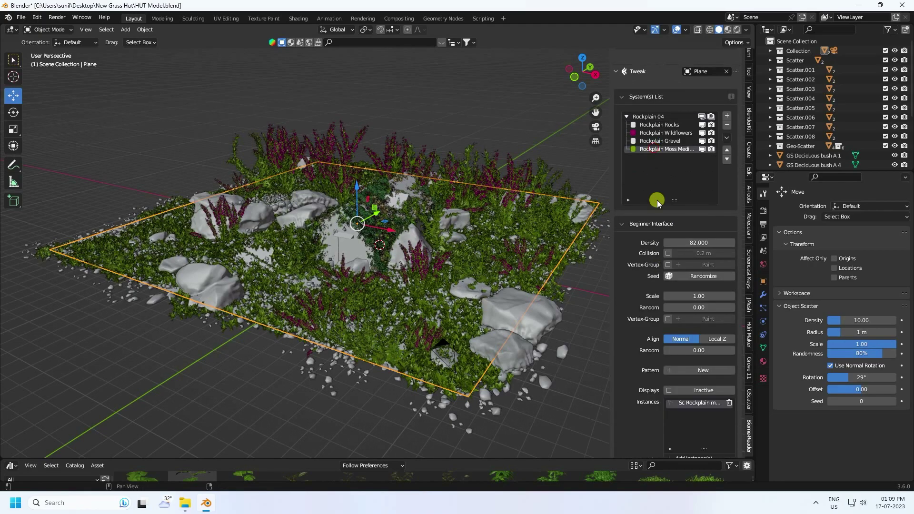
click(703, 296)
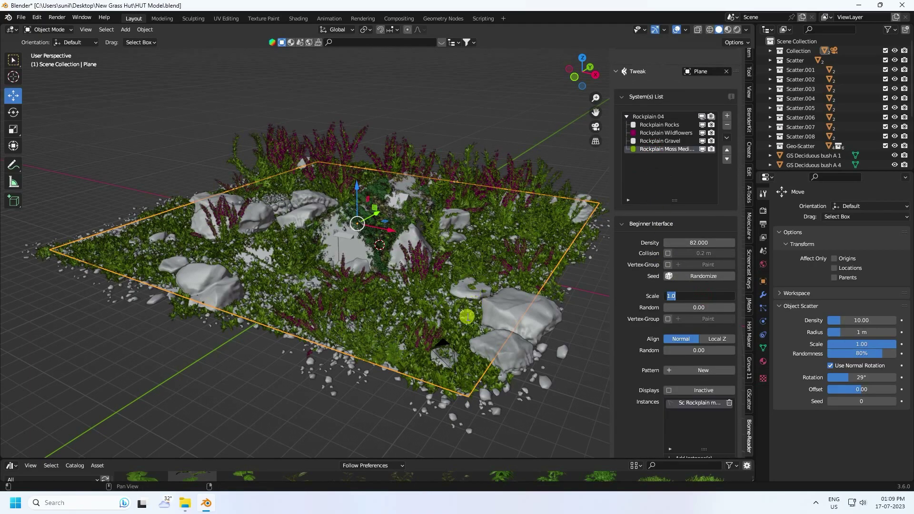
text(0.1)
key(Return)
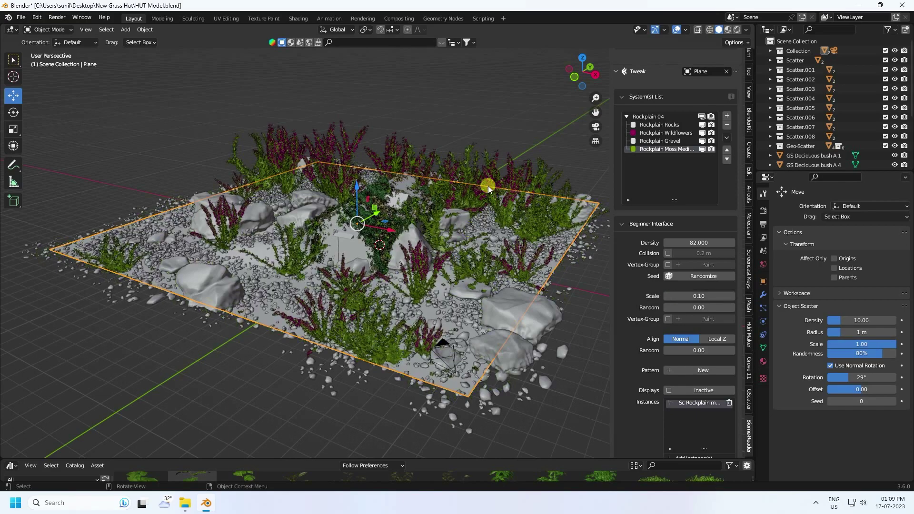
click(659, 141)
click(697, 296)
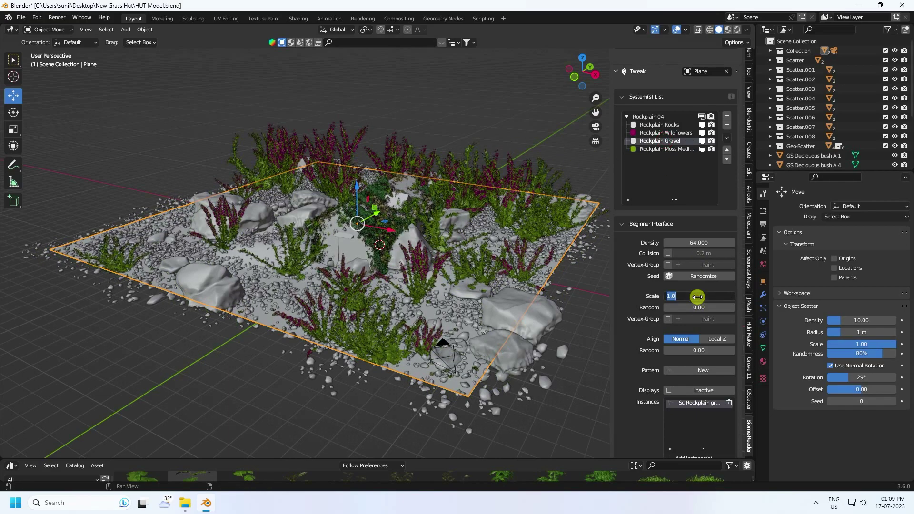
text(0.1)
key(Return)
Set the scale of the Rockplain Wildflowers and Rockplain Rocks layers to 0.1 each
click(664, 133)
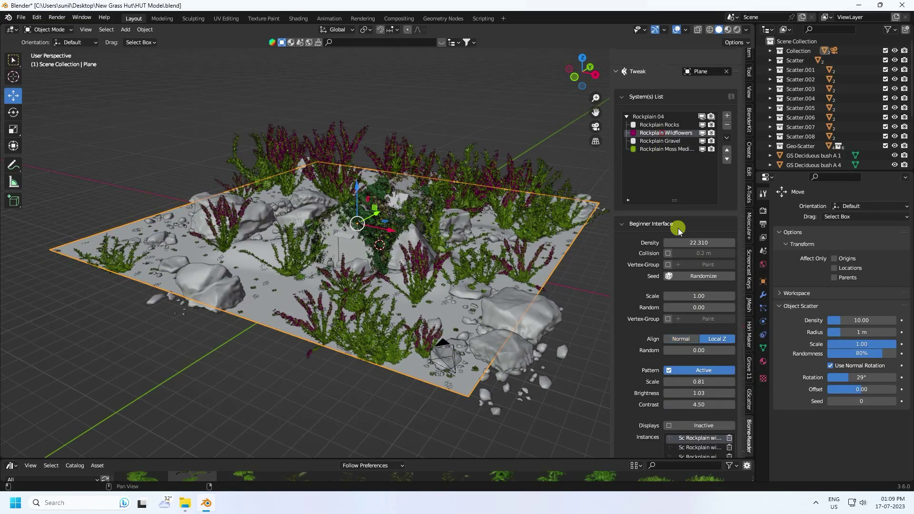
click(692, 295)
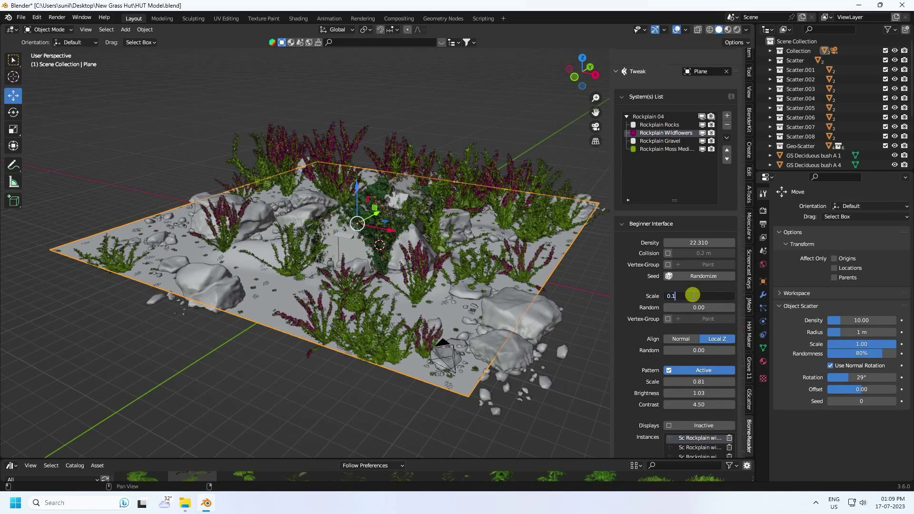
text(0.1)
key(Return)
click(659, 125)
click(695, 295)
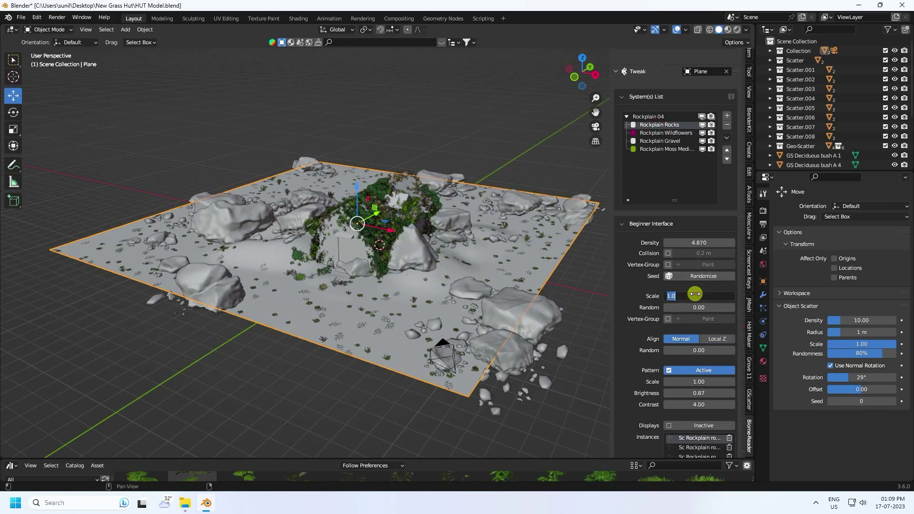
key(BackSpace)
text(0.1)
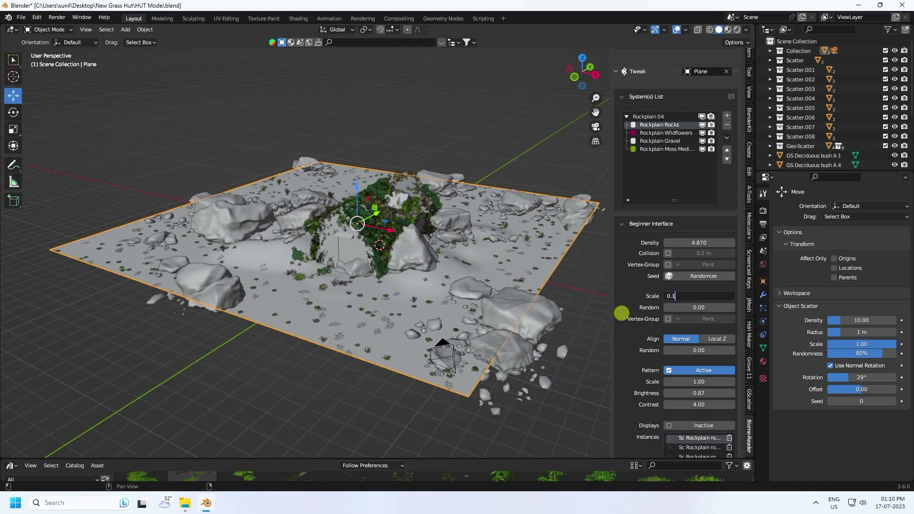
key(Return)
scroll(381, 255, up, 5)
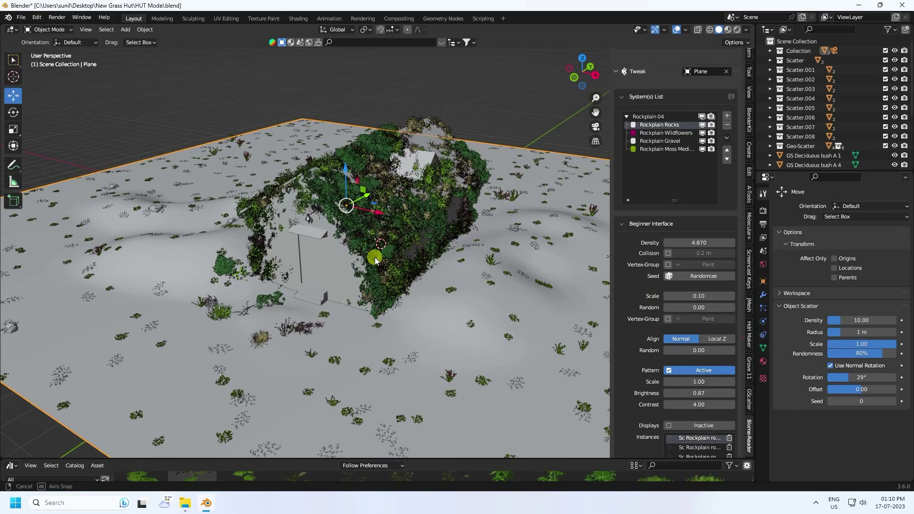
Set the Rockplain moss layer's scale to 0.3
click(665, 150)
drag(693, 295, 470, 299)
click(693, 296)
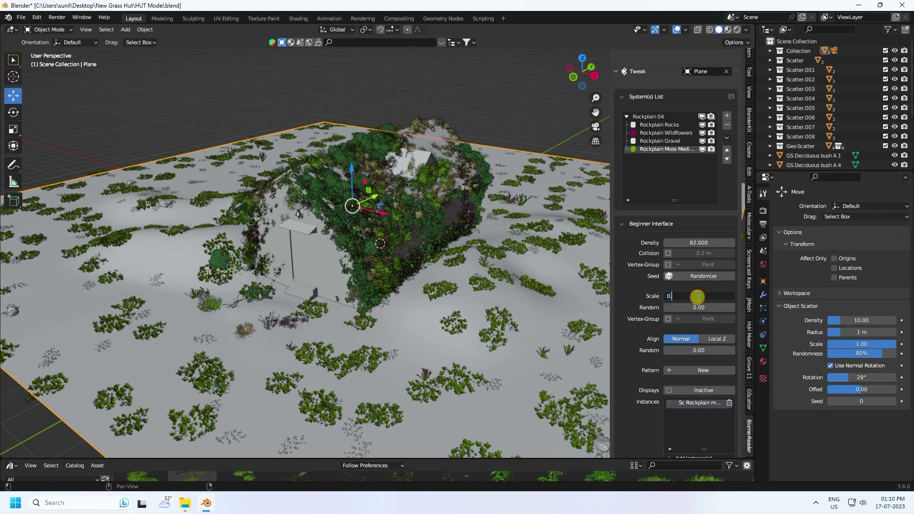
key(Return)
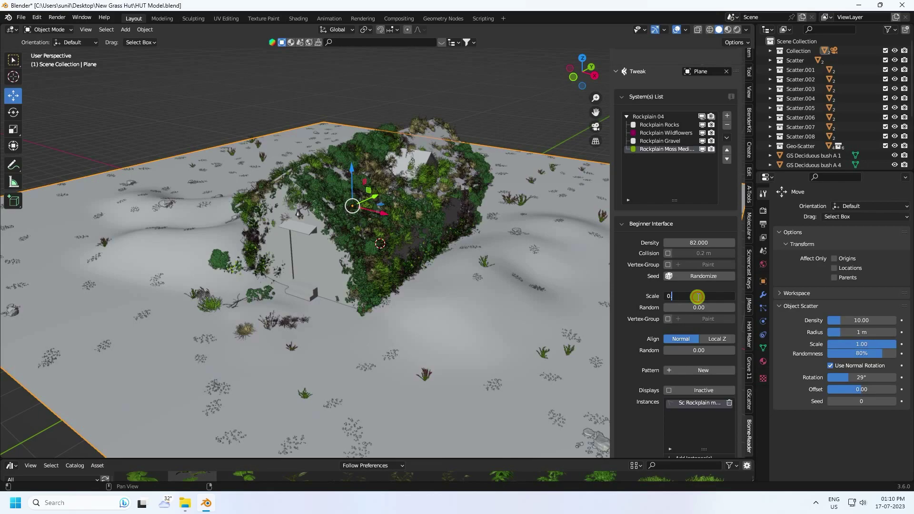
key(Return)
Set the moss layer's density to 200 and, from the camera view, its scale randomness to 0.5
drag(694, 243, 473, 244)
click(691, 244)
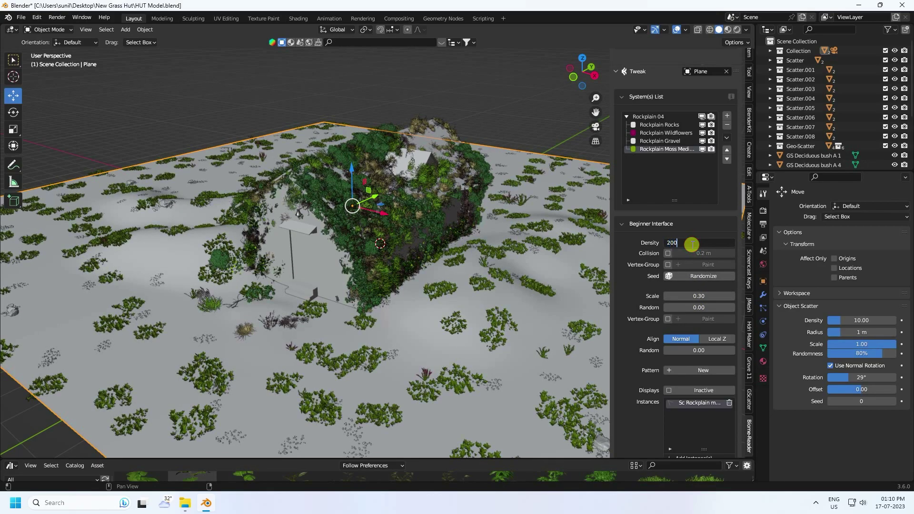
key(Return)
key(KP_0)
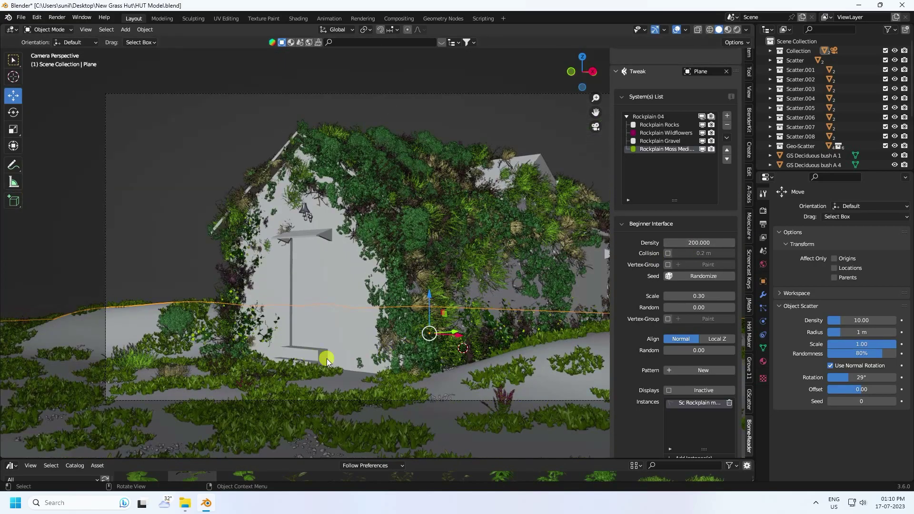
click(697, 286)
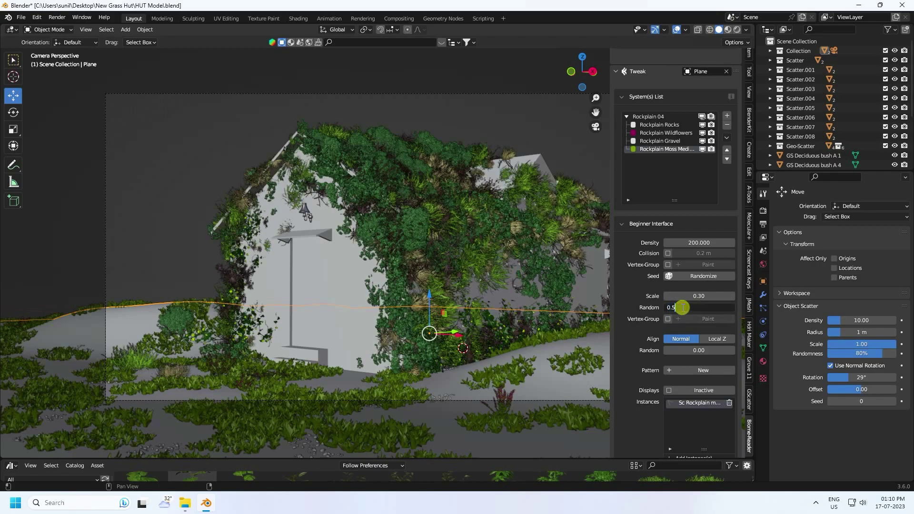
key(Return)
Set the scale of the Rockplain Gravel layer to 0.4 and of the Rockplain Wildflowers layer to 0.3
click(660, 141)
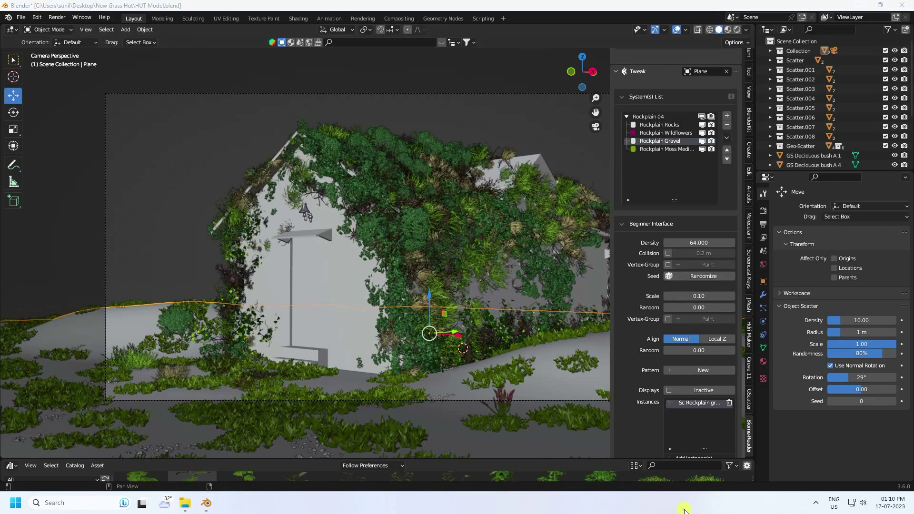
mouse_move(684, 297)
mouse_down()
mouse_move(462, 297)
mouse_move(684, 297)
mouse_up()
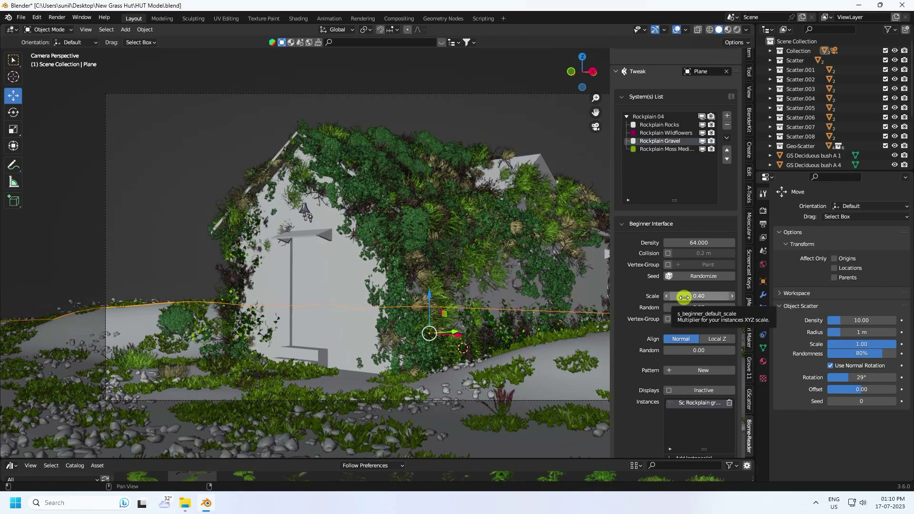
click(666, 133)
mouse_move(684, 296)
mouse_down()
mouse_move(462, 292)
mouse_move(685, 295)
mouse_up()
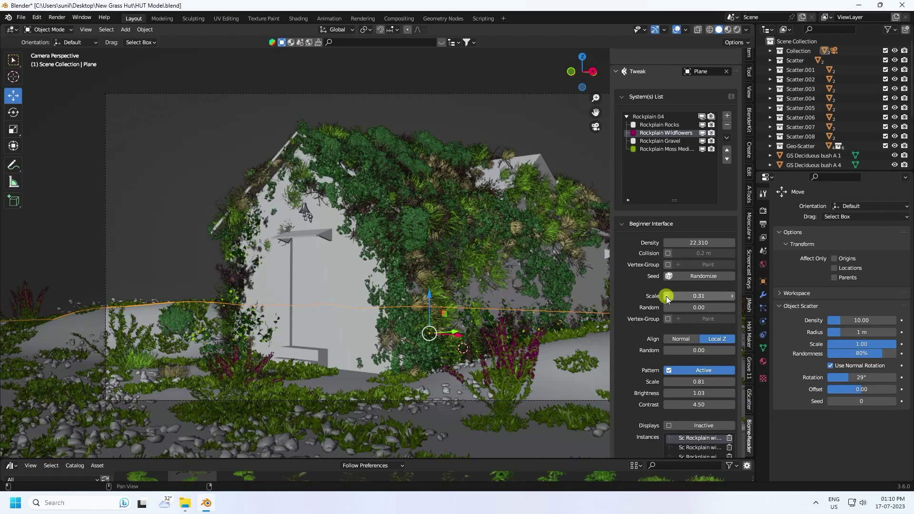
click(700, 296)
text(0.3)
key(Return)
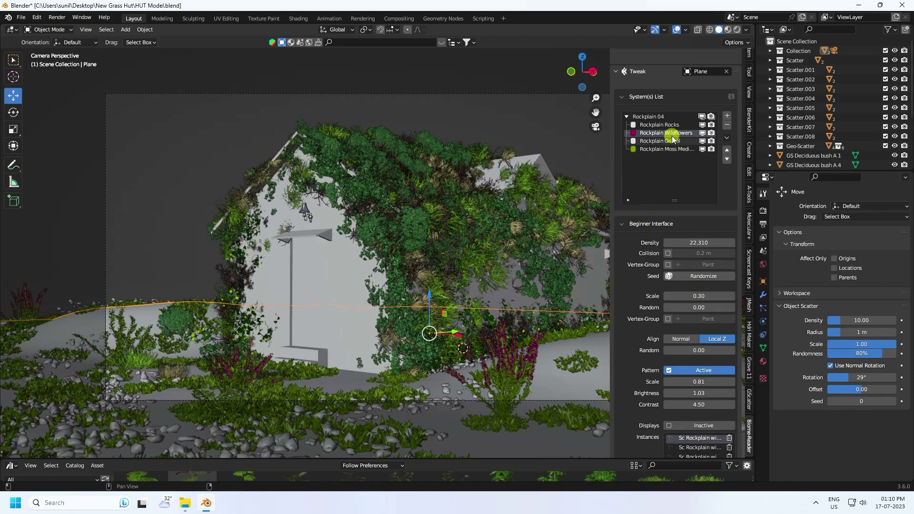
Set the Rockplain Rocks layer's scale to 0.3 and randomize its seed to redistribute the rocks
click(665, 125)
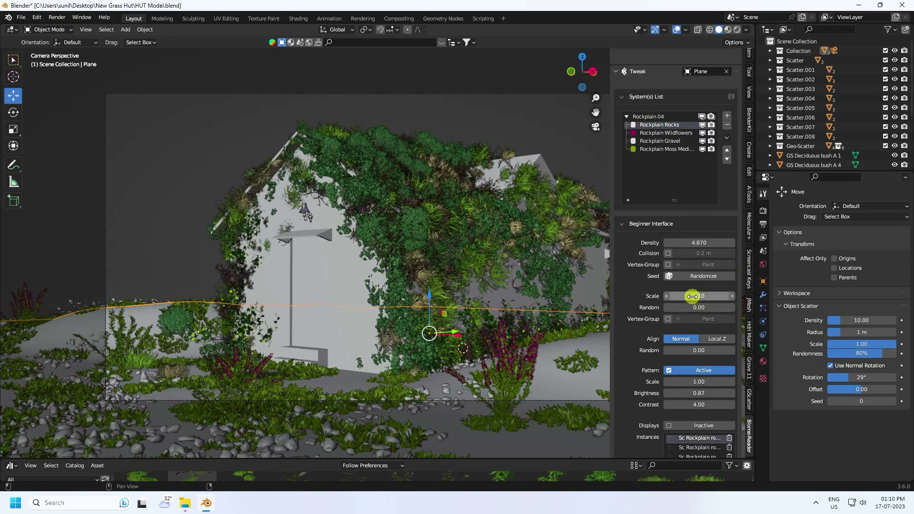
drag(692, 296, 474, 297)
drag(691, 296, 691, 296)
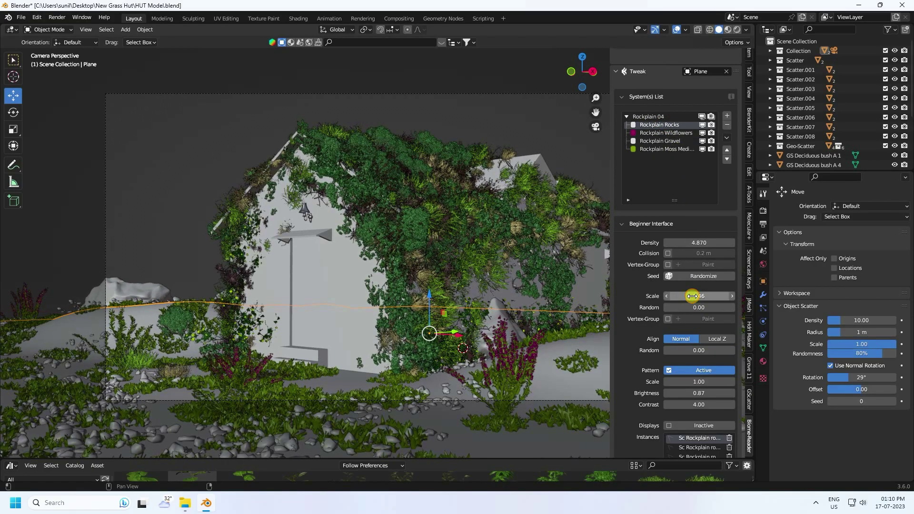
text(0.3)
key(Return)
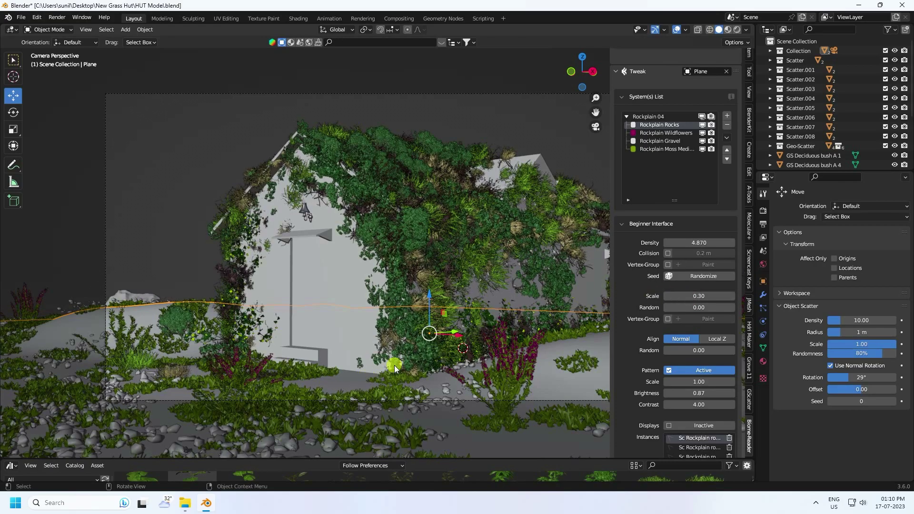
click(697, 276)
click(697, 278)
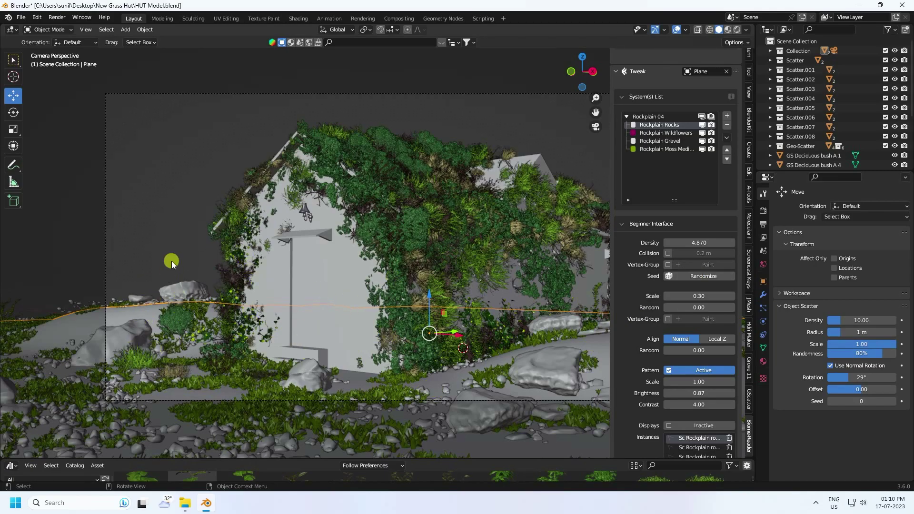
Enable the vertex-group mask for the whole Rockplain 04 biome and create a new vertex group named Vgroup
middle_drag(173, 228, 234, 237)
scroll(234, 237, down, 5)
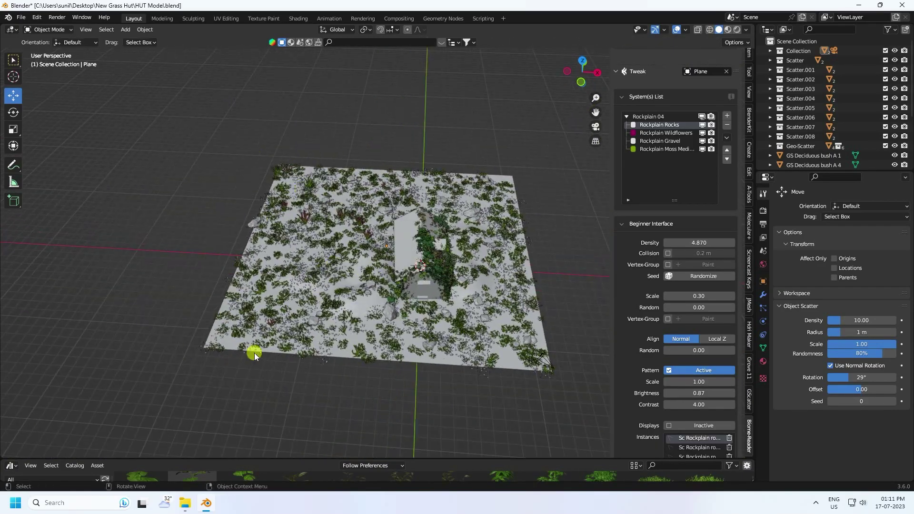
scroll(344, 299, up, 8)
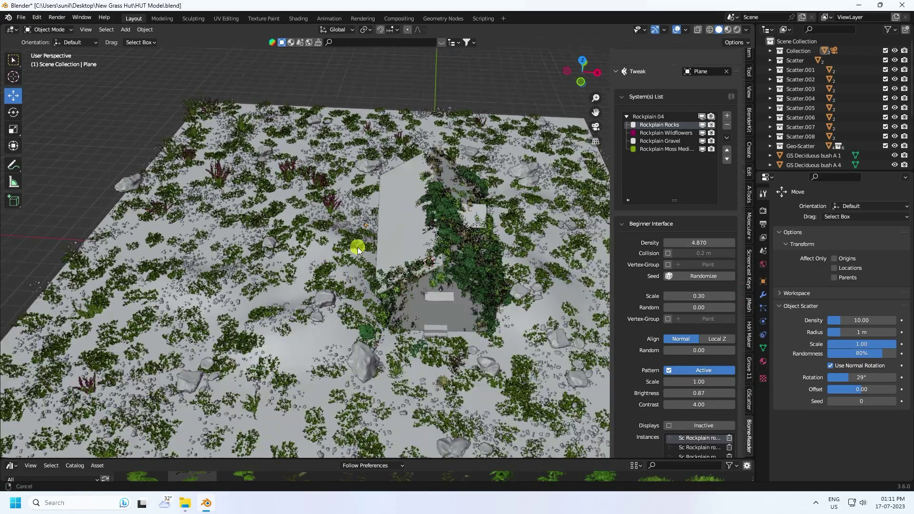
scroll(663, 220, up, 4)
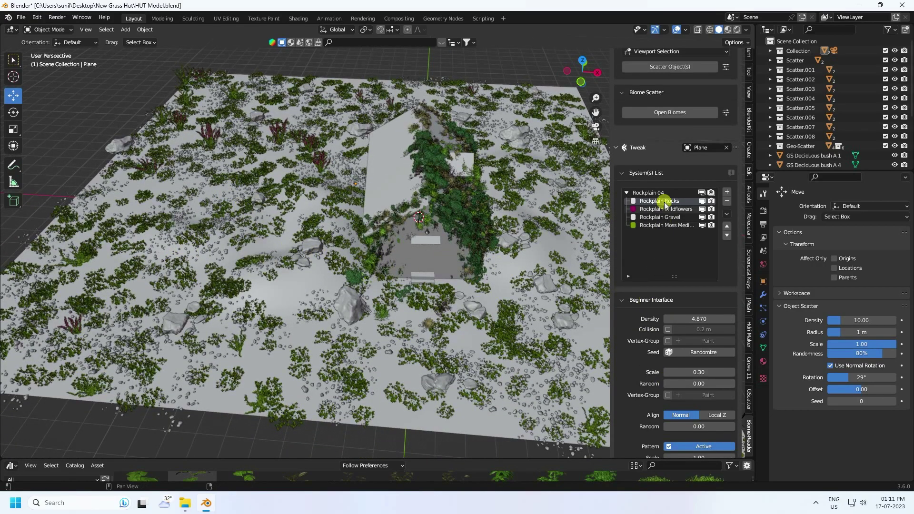
click(643, 193)
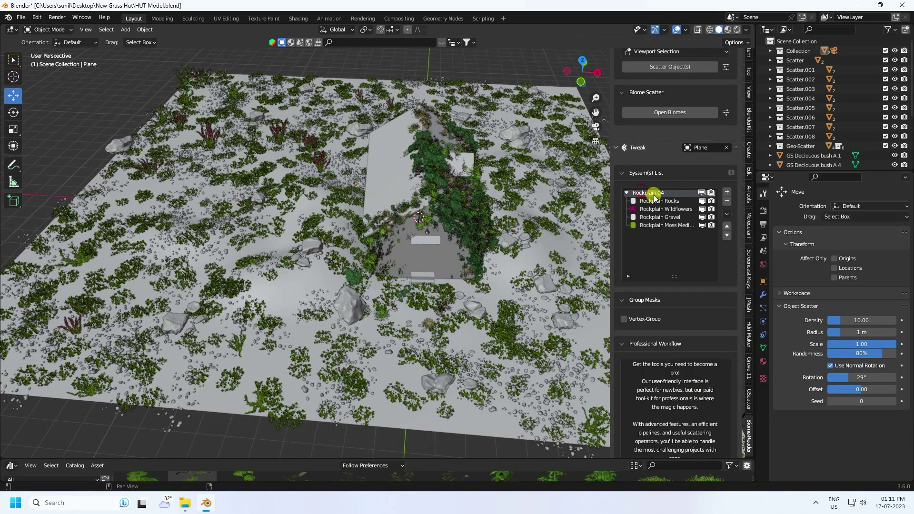
click(627, 193)
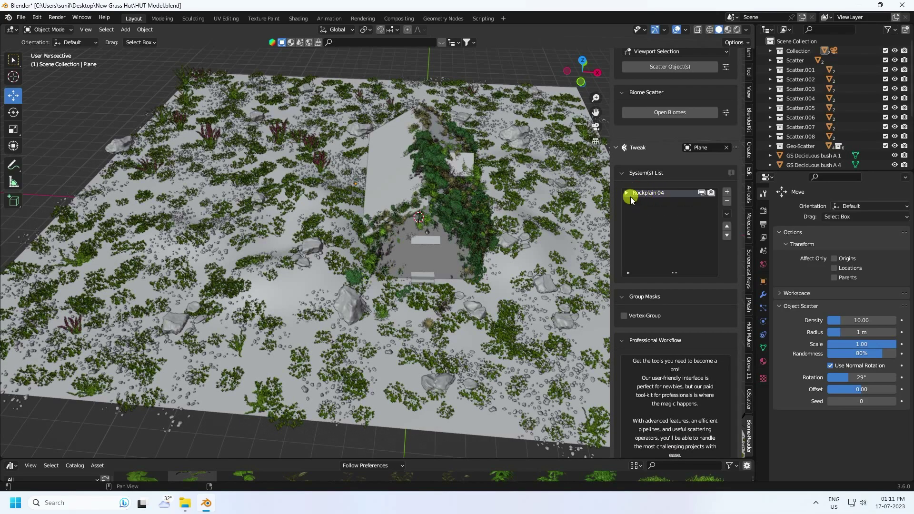
click(624, 315)
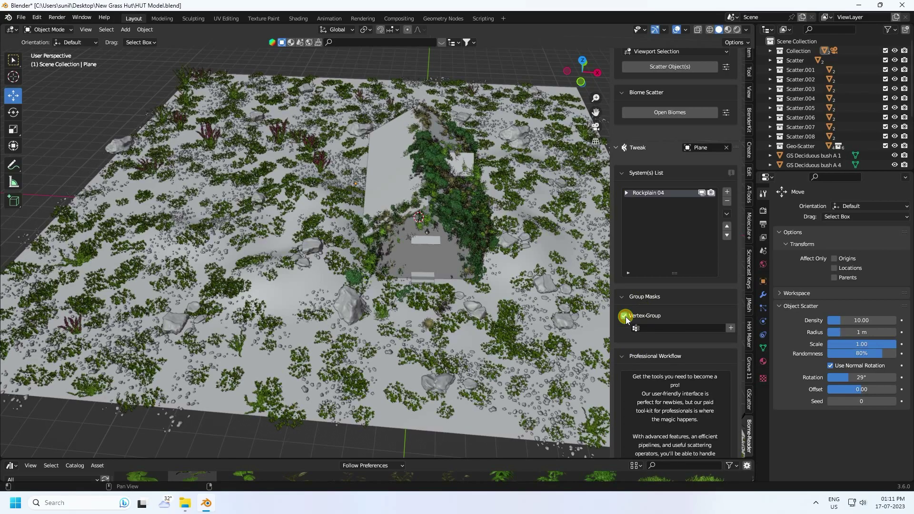
click(733, 329)
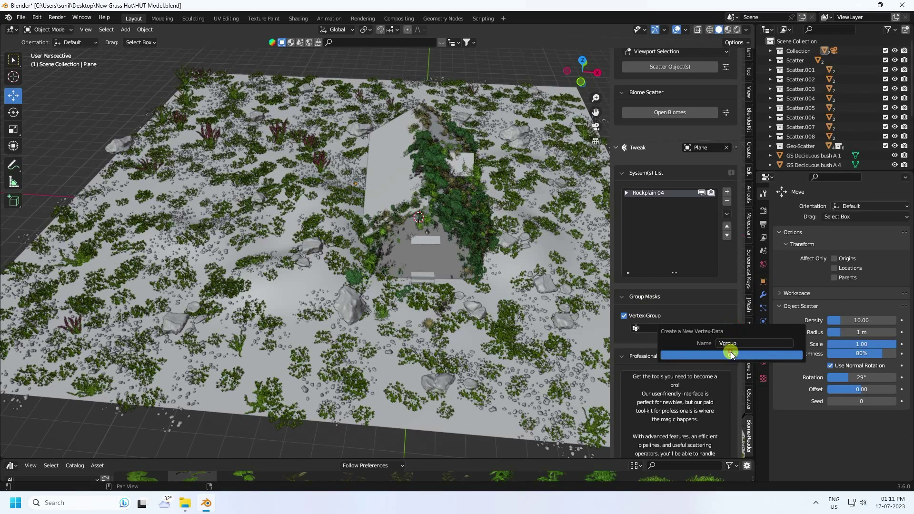
click(729, 352)
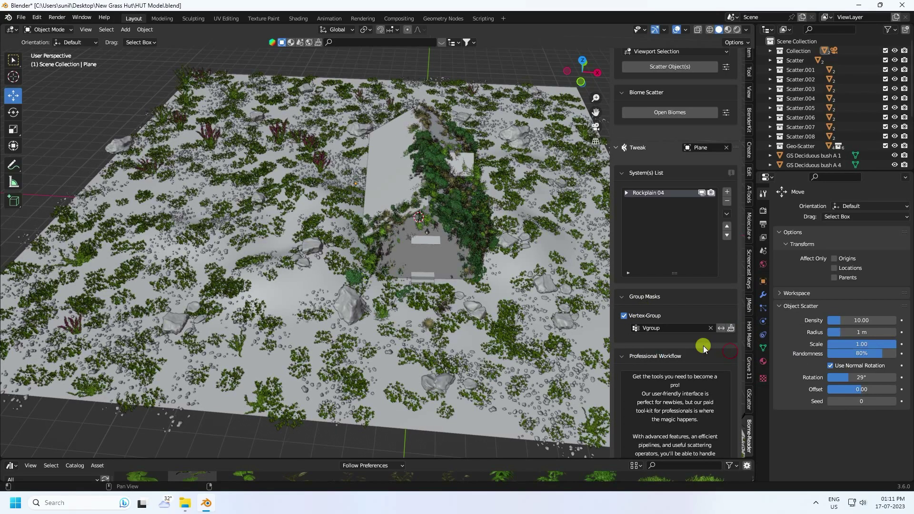
Weight-paint the plane's outer ground around the hut at weight 1.000, enlarging the brush radius to 192 px, and return to Object Mode
click(730, 328)
scroll(345, 228, down, 4)
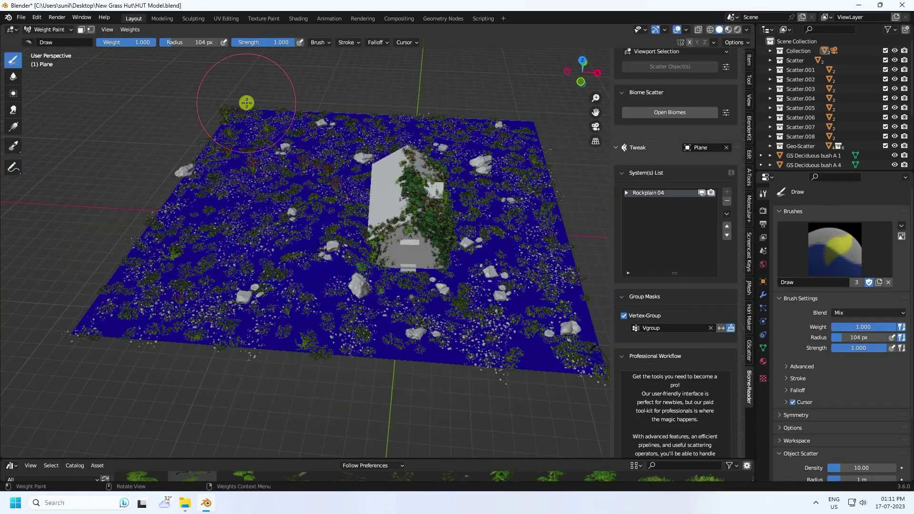
mouse_move(239, 120)
mouse_down()
mouse_move(139, 295)
mouse_move(204, 163)
mouse_move(91, 326)
mouse_move(572, 342)
mouse_move(77, 331)
mouse_move(264, 326)
mouse_move(151, 339)
mouse_move(485, 362)
mouse_move(571, 343)
mouse_move(541, 126)
mouse_move(459, 122)
mouse_move(255, 139)
mouse_move(252, 127)
mouse_up()
scroll(406, 164, up, 3)
shift+middle_drag(418, 162, 390, 245)
scroll(333, 193, down, 1)
mouse_move(365, 112)
mouse_down()
mouse_move(304, 127)
mouse_move(300, 88)
mouse_move(325, 147)
mouse_move(247, 229)
mouse_move(198, 205)
mouse_move(323, 131)
mouse_move(279, 108)
mouse_move(243, 118)
mouse_move(163, 236)
mouse_move(252, 267)
mouse_move(224, 352)
mouse_move(171, 401)
mouse_move(275, 340)
mouse_move(343, 247)
mouse_move(400, 114)
mouse_move(281, 140)
mouse_up()
key(bracketright)
key(bracketright)
key(bracketright)
scroll(281, 140, down, 3)
key(KP_0)
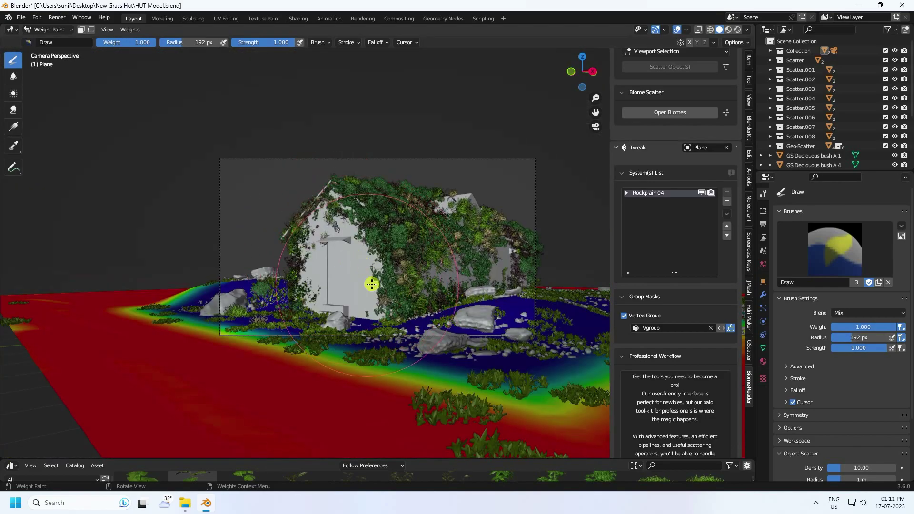
key(KP_0)
shift+middle_drag(472, 248, 259, 291)
scroll(381, 224, up, 3)
drag(369, 165, 394, 276)
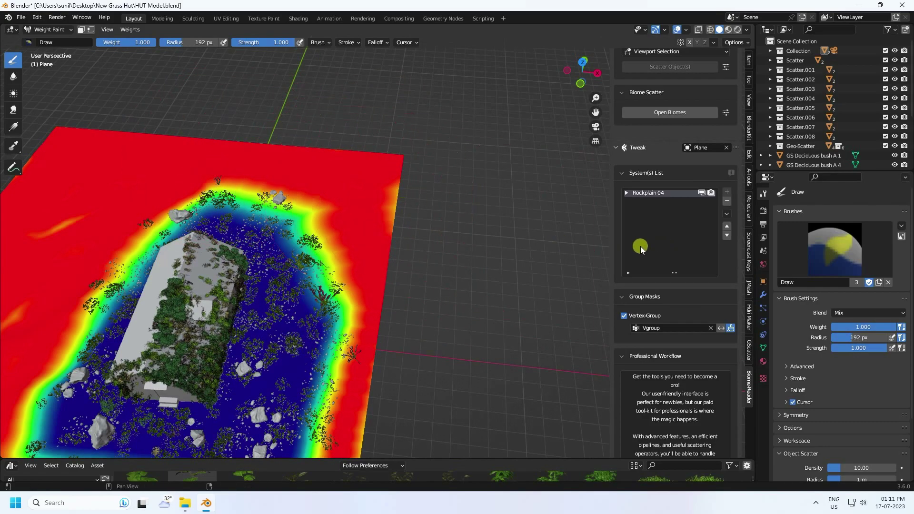
click(48, 30)
click(47, 40)
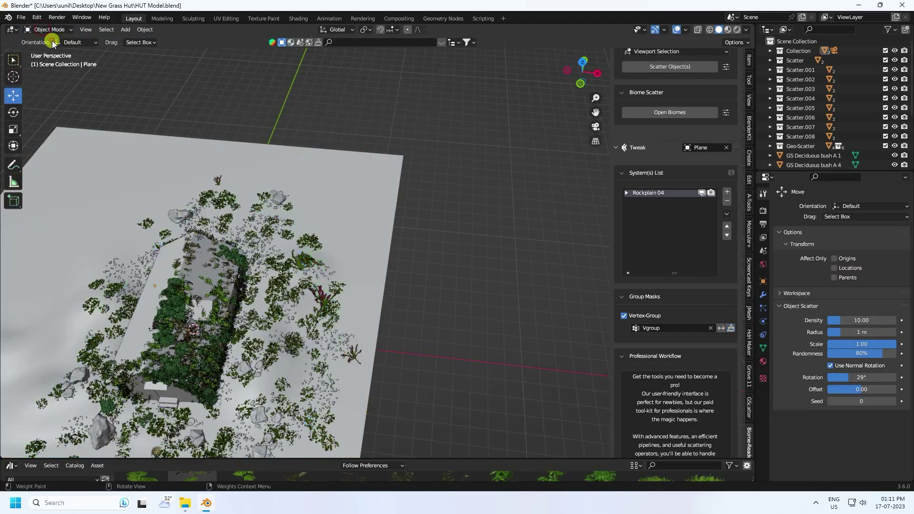
Check the masked ground from the camera view, and add the Grass 06 biome to the plane from the biome library
middle_drag(375, 287, 329, 262)
shift+middle_drag(355, 206, 293, 252)
scroll(298, 230, up, 4)
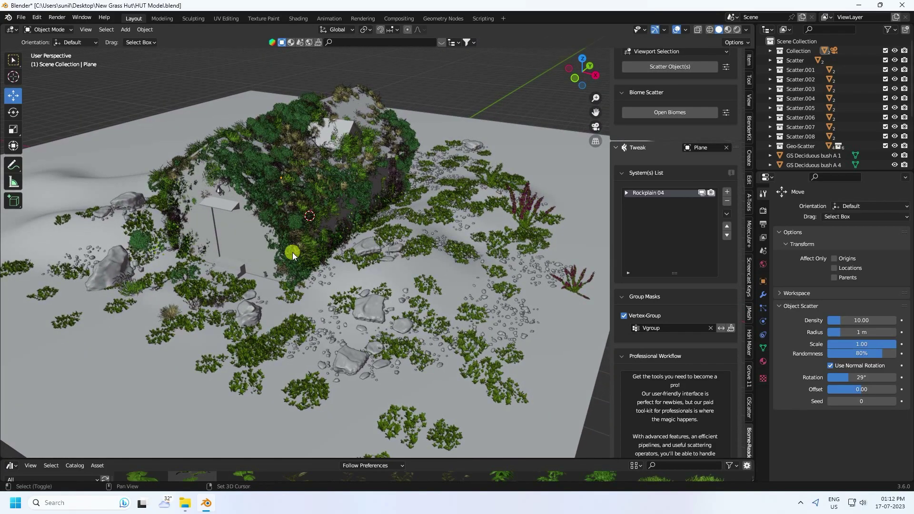
key(KP_0)
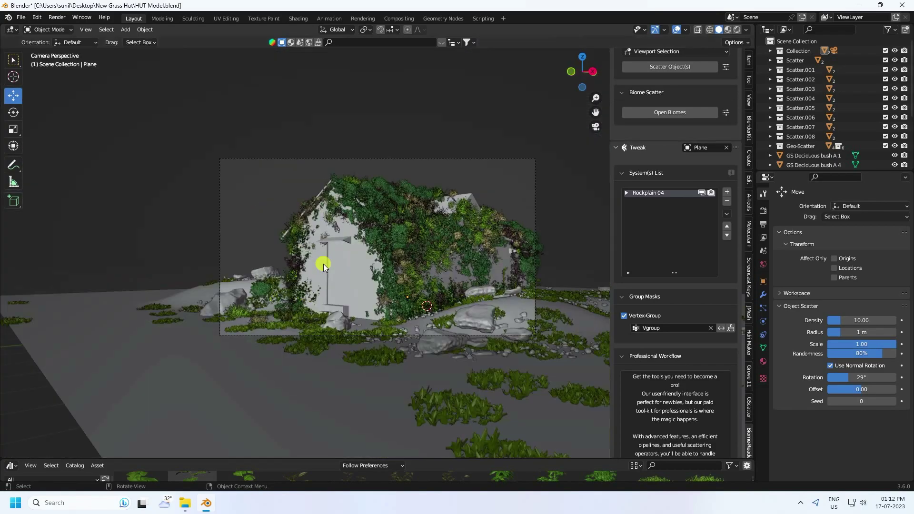
key(KP_0)
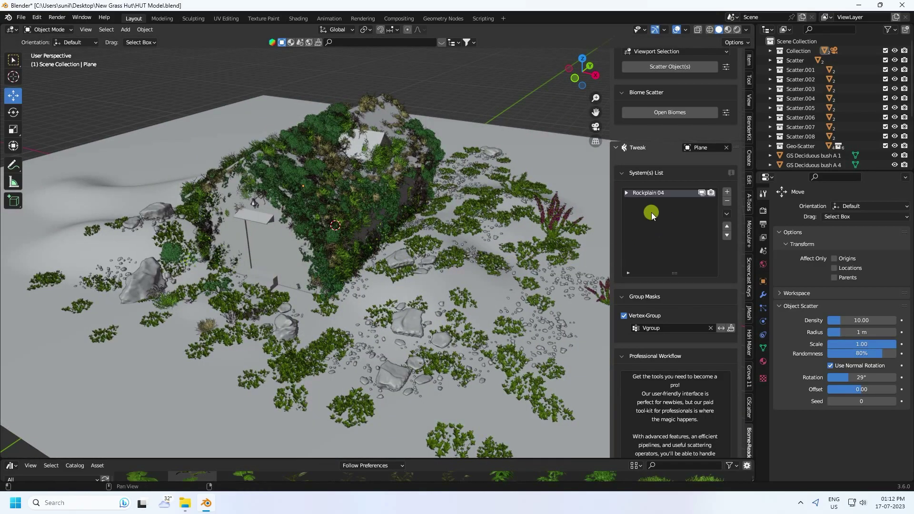
scroll(652, 217, up, 5)
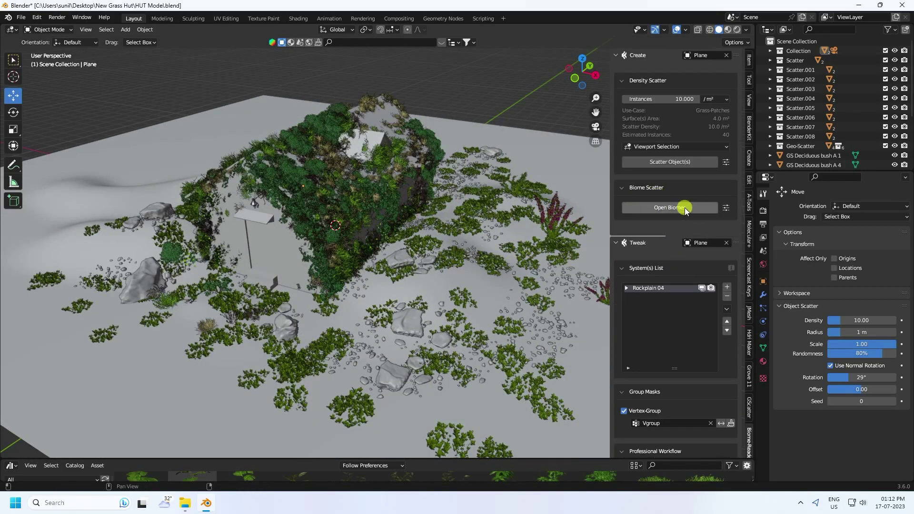
click(669, 208)
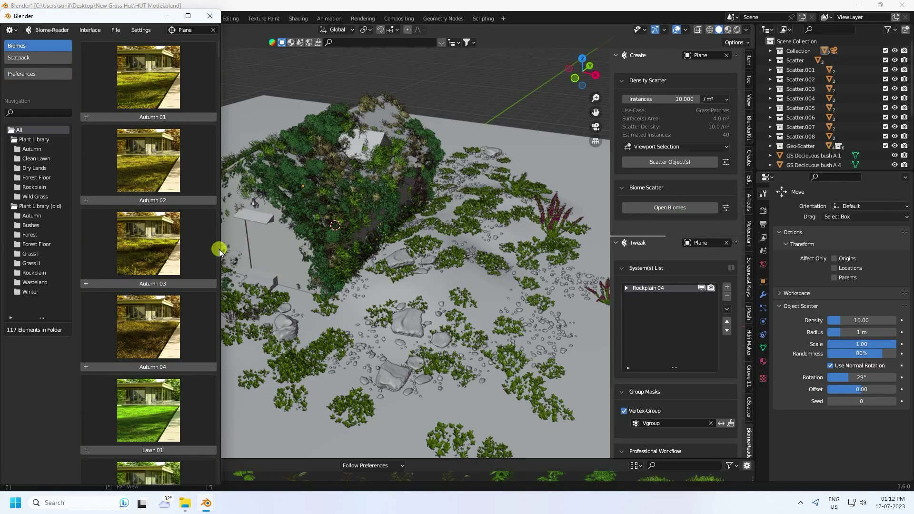
drag(235, 251, 463, 267)
scroll(307, 273, down, 8)
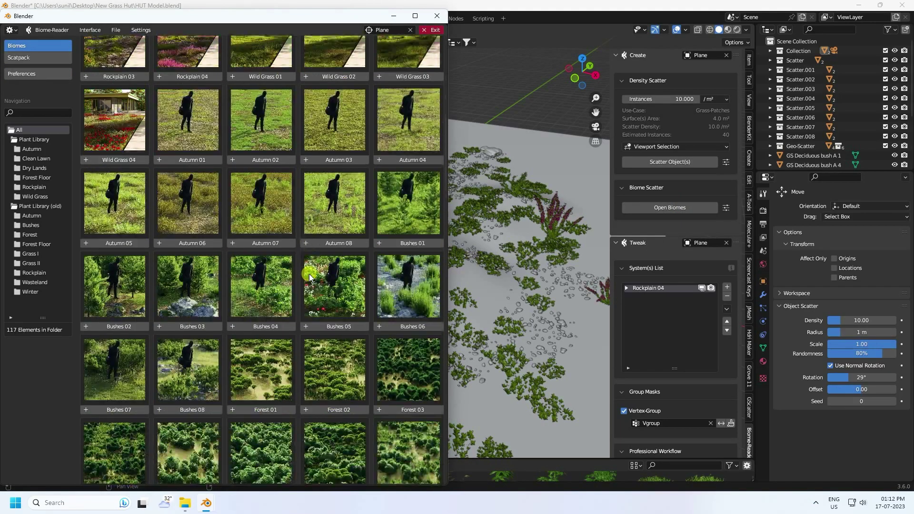
scroll(309, 273, down, 5)
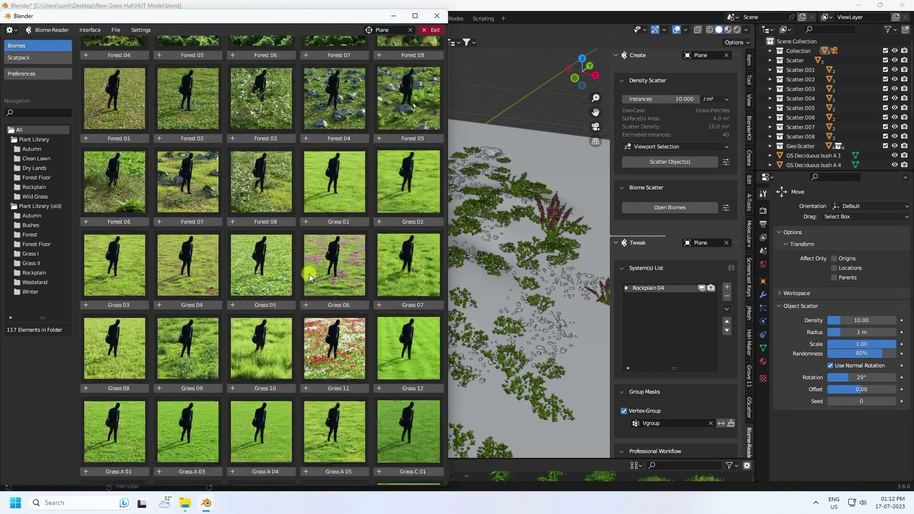
click(341, 307)
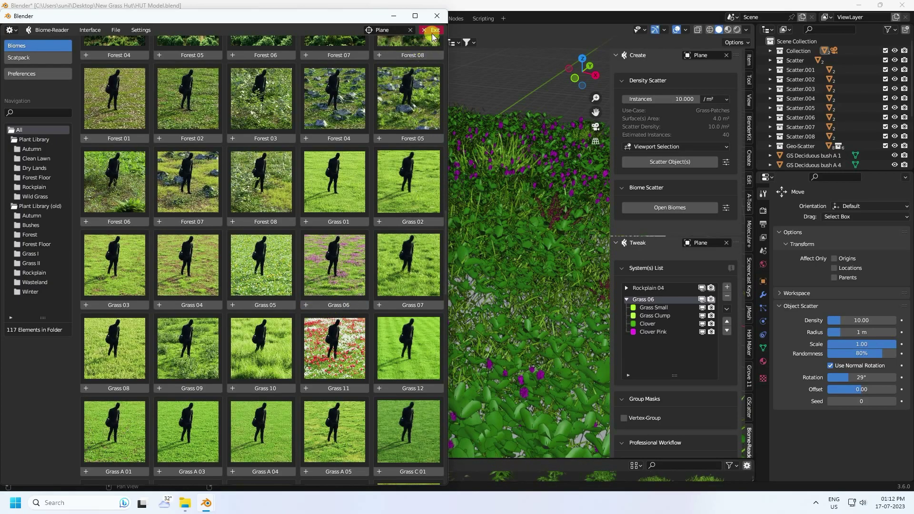
click(438, 17)
Shrink the Clover Pink layer of Grass 06, and set the scale of its Clover and Grass Clump layers to 0.1 each
middle_drag(360, 289, 376, 286)
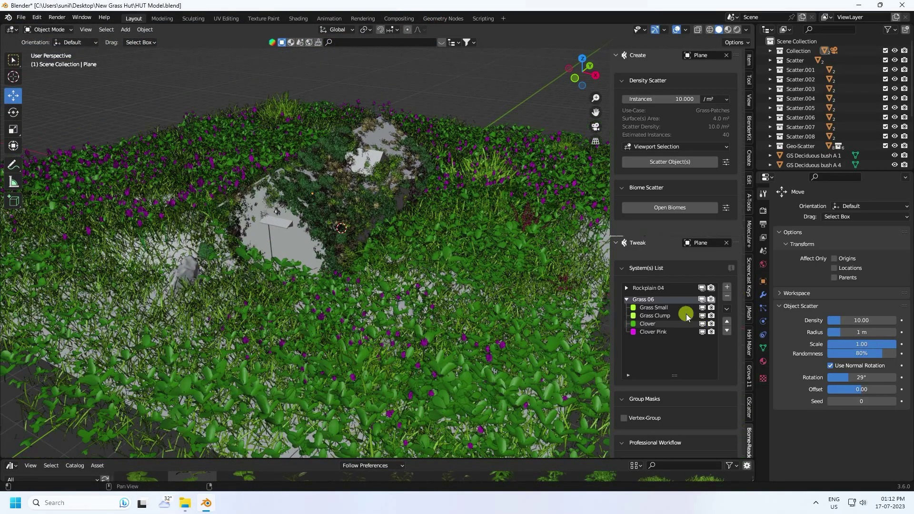
scroll(665, 309, down, 6)
click(650, 217)
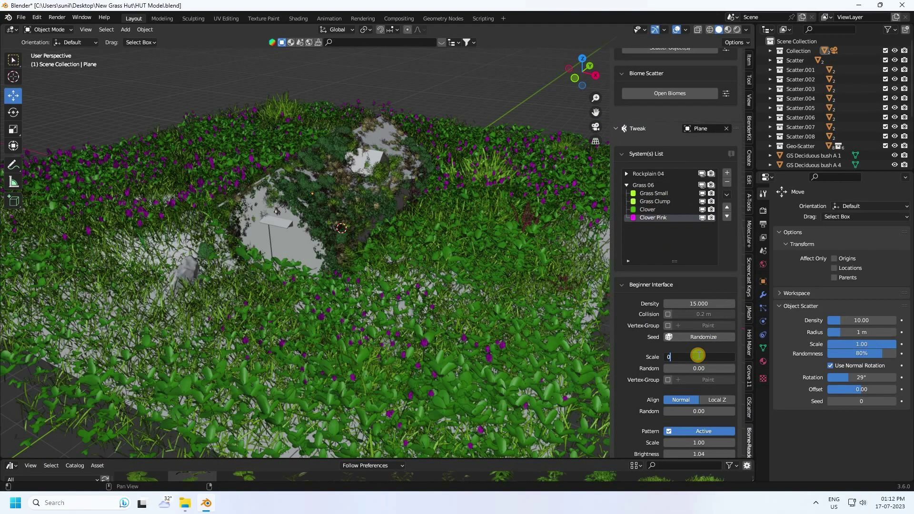
click(648, 210)
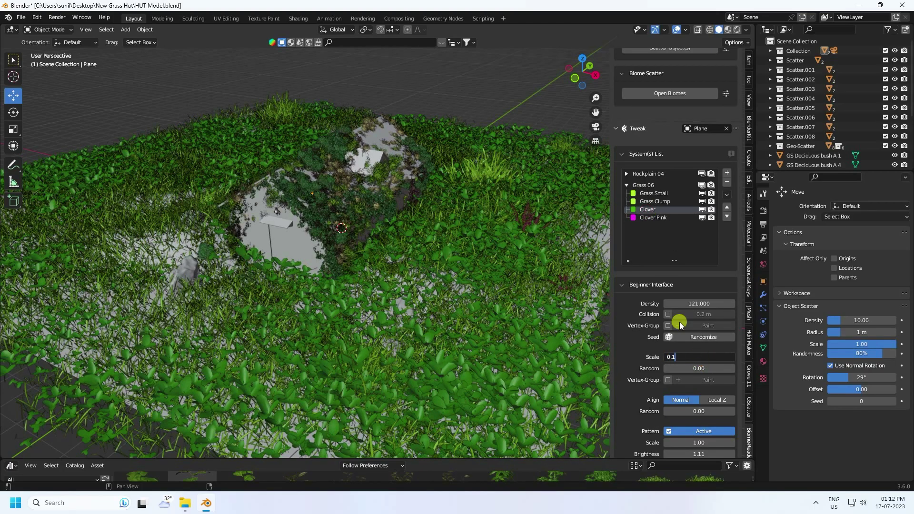
key(Return)
click(655, 202)
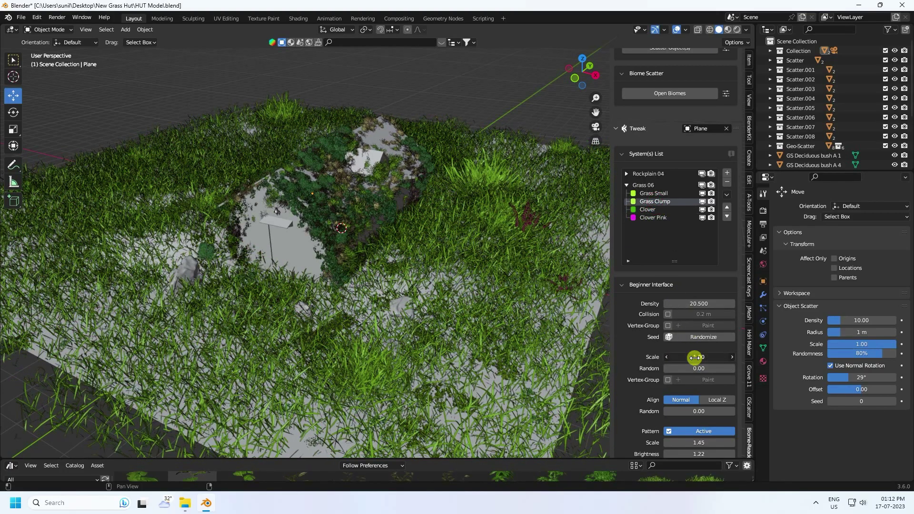
key(Return)
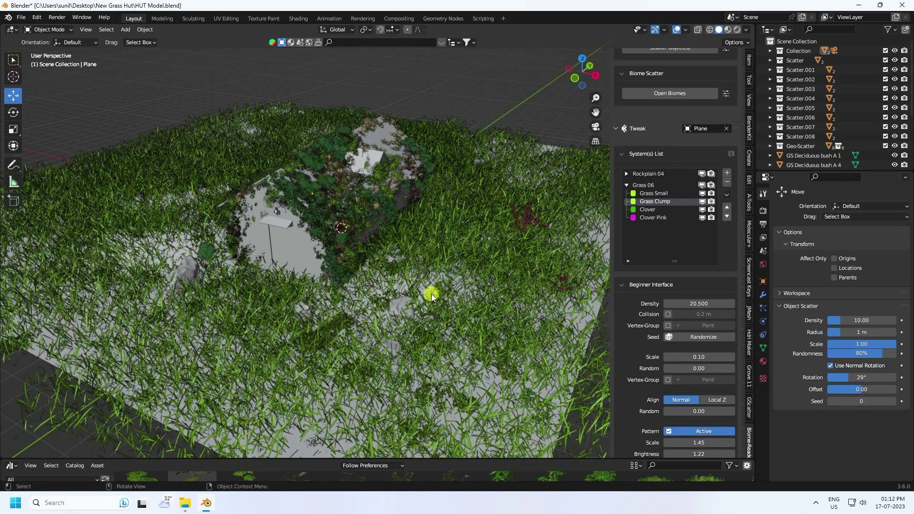
Set the Grass Small layer of Grass 06 to scale 0.40 and density 200, judging the scale from the camera view
shift+middle_drag(435, 292, 615, 207)
click(661, 193)
drag(705, 356, 461, 236)
key(KP_0)
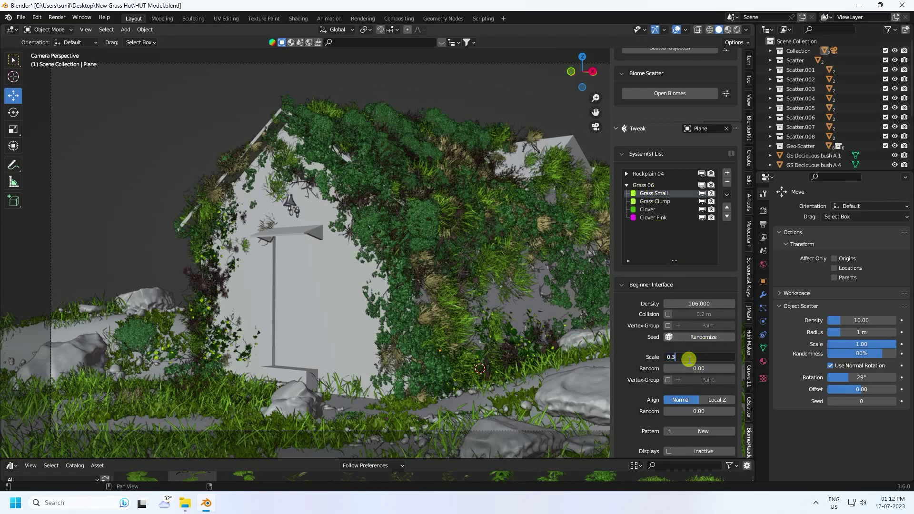
key(Return)
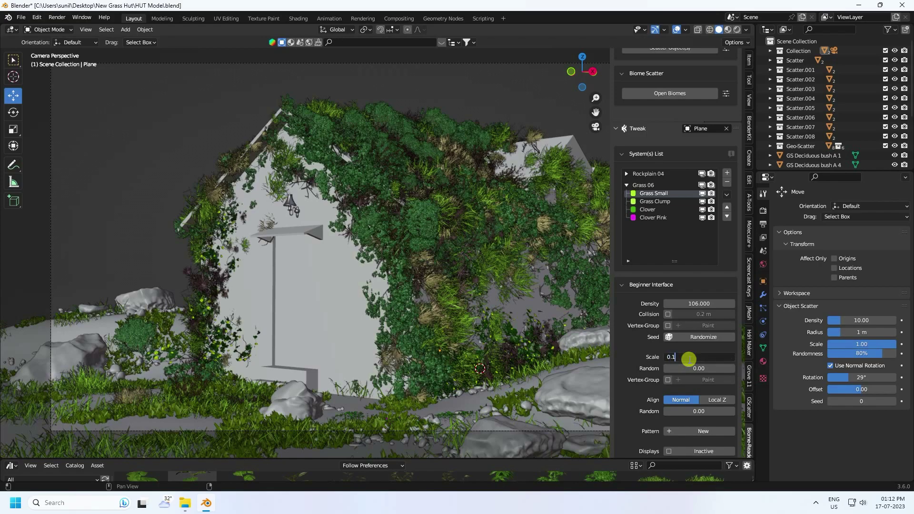
key(Return)
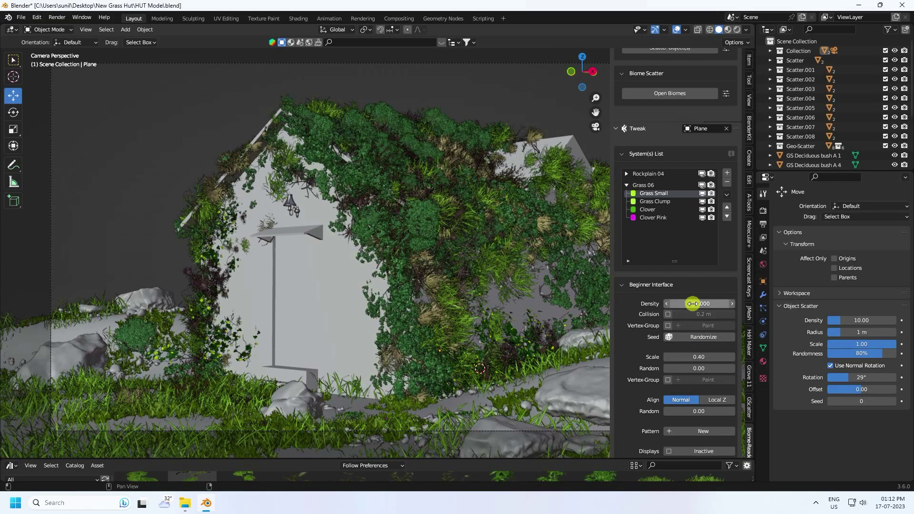
double_click(703, 303)
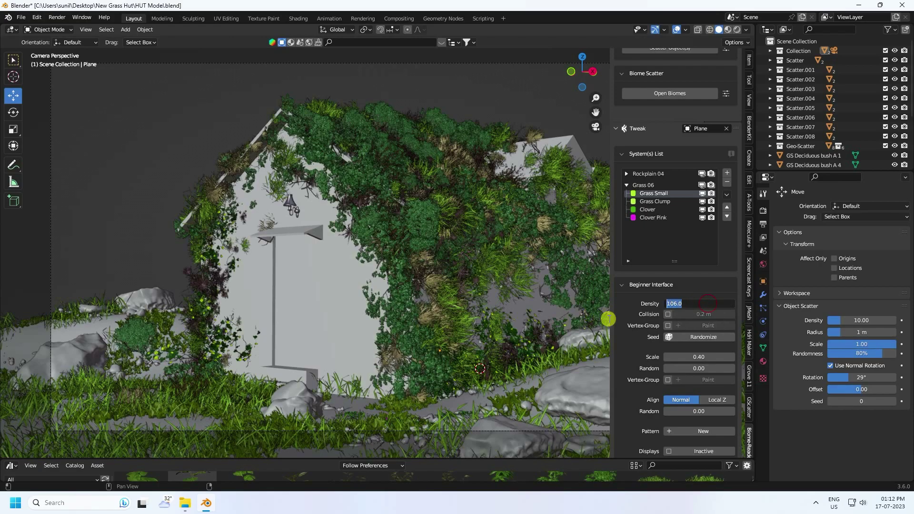
text(200)
key(Return)
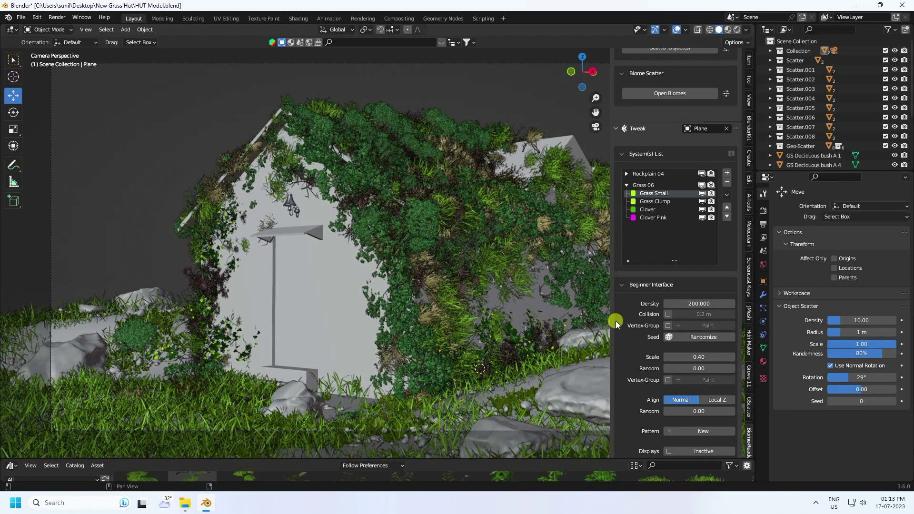
Set the Grass Clump layer of Grass 06 to scale 0.55 and density 50
click(659, 202)
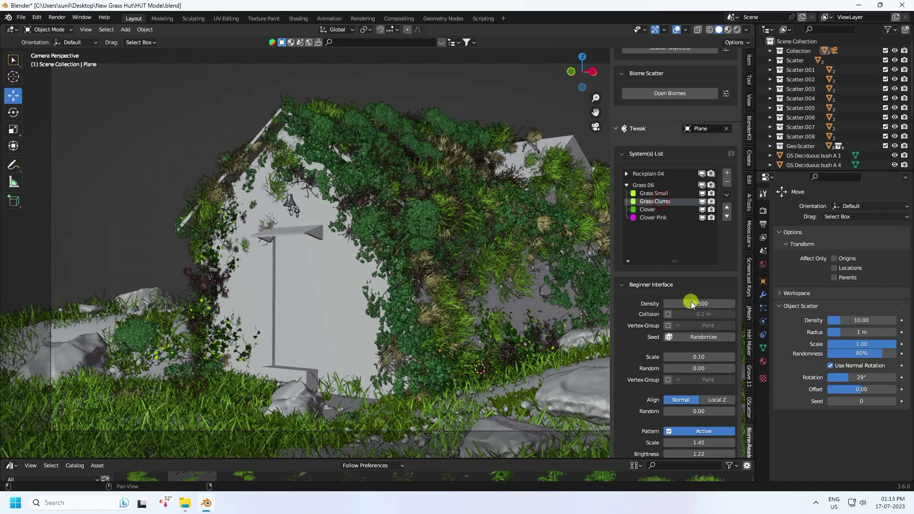
drag(692, 356, 475, 239)
drag(692, 301, 693, 303)
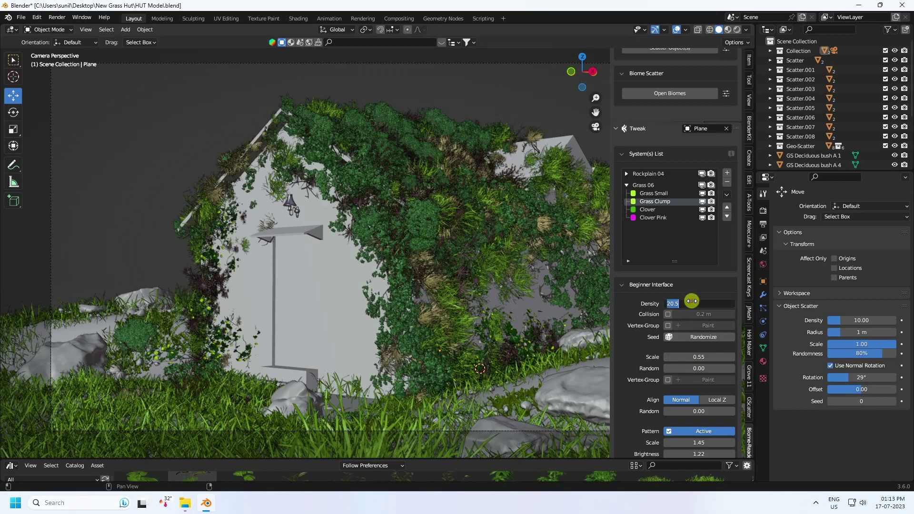
key(Return)
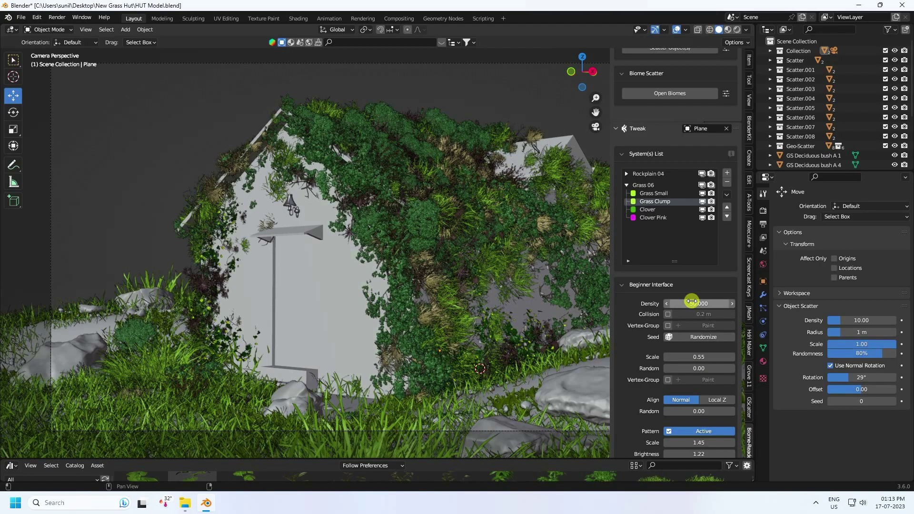
Set the Clover layer of Grass 06 to scale 0.5 and density 150
click(648, 209)
mouse_move(694, 359)
mouse_down()
mouse_move(473, 239)
mouse_move(693, 359)
mouse_up()
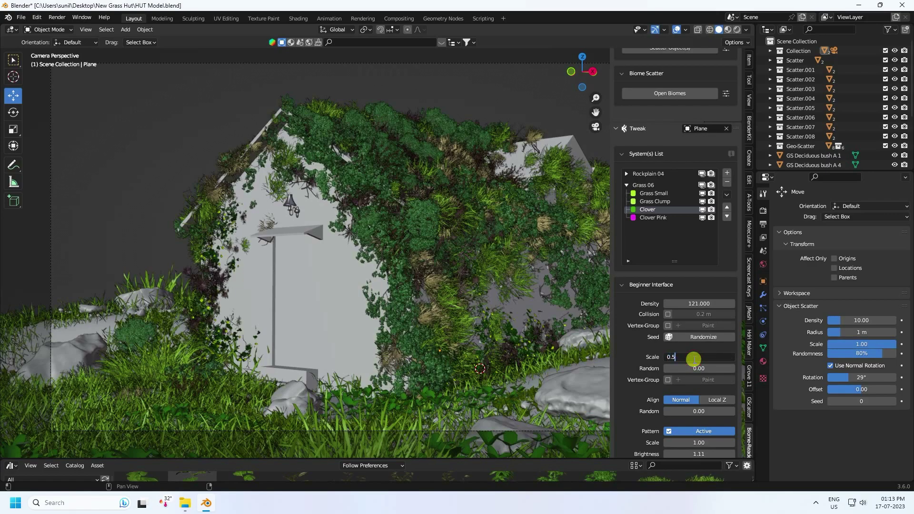
key(Return)
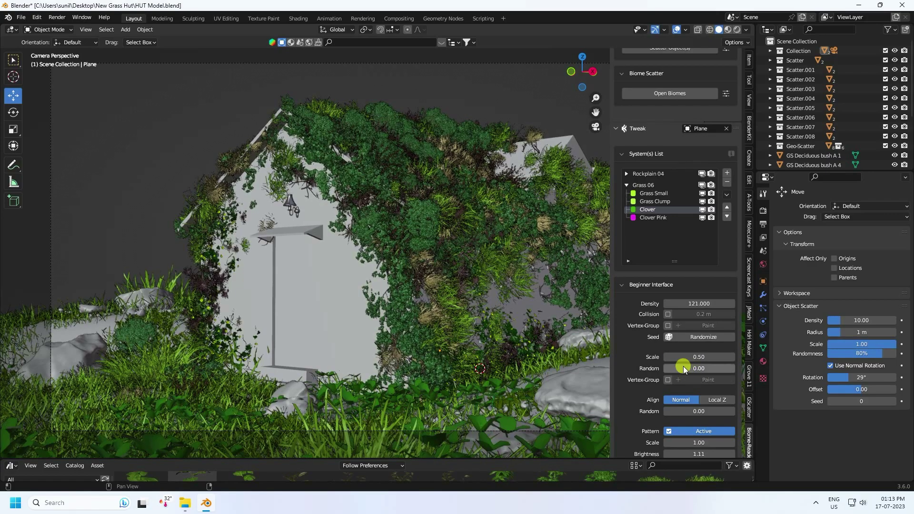
click(695, 304)
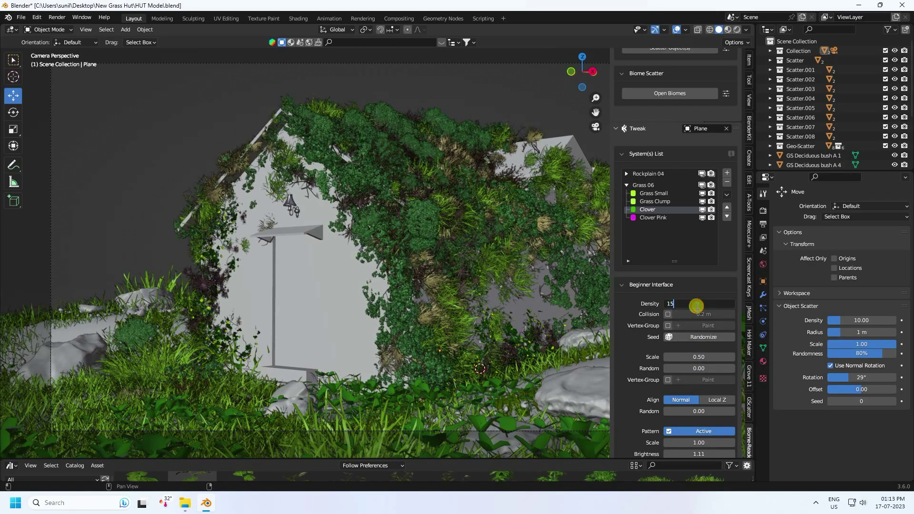
text(150)
key(BackSpace)
key(Return)
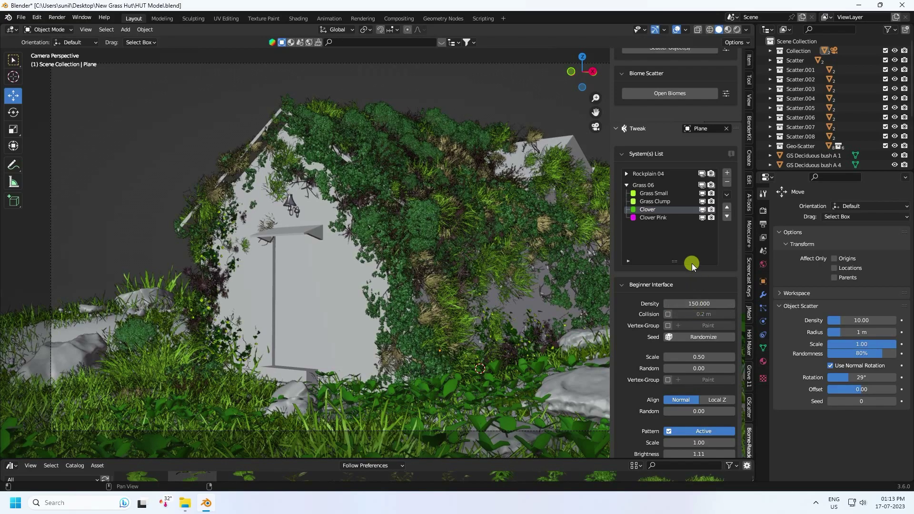
Set the scale of the Clover Pink layer of Grass 06 to 0.5
click(655, 218)
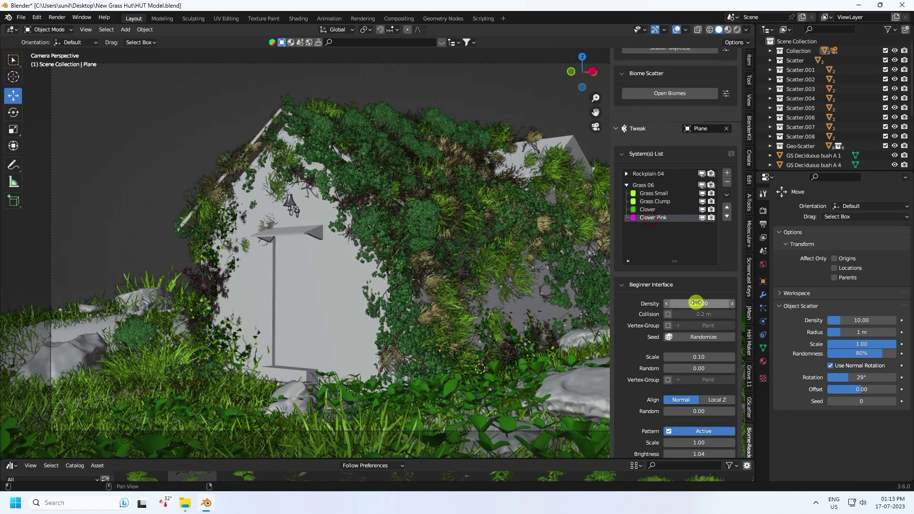
drag(696, 357, 476, 237)
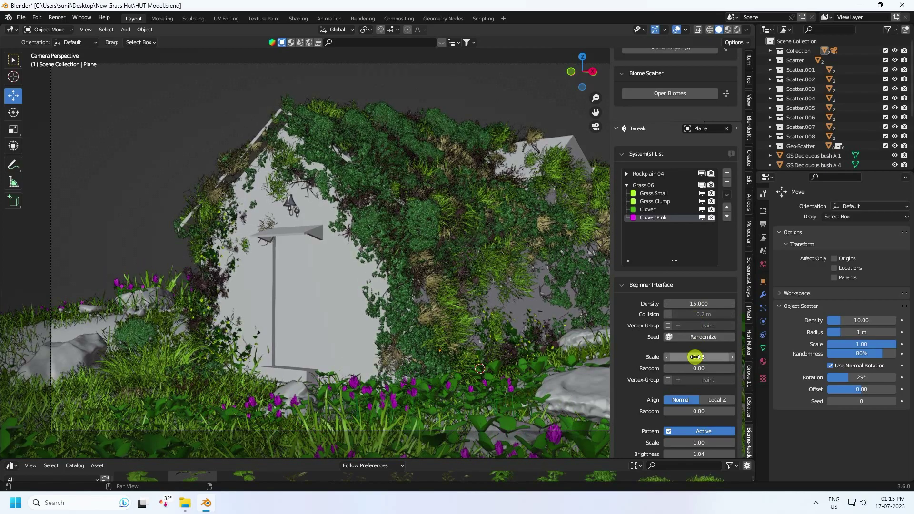
key(Return)
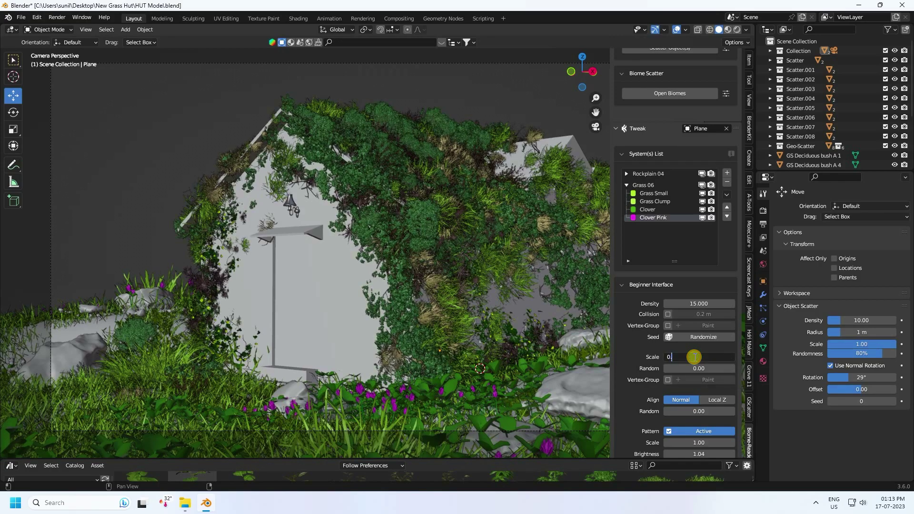
click(694, 357)
text(0.5)
key(Return)
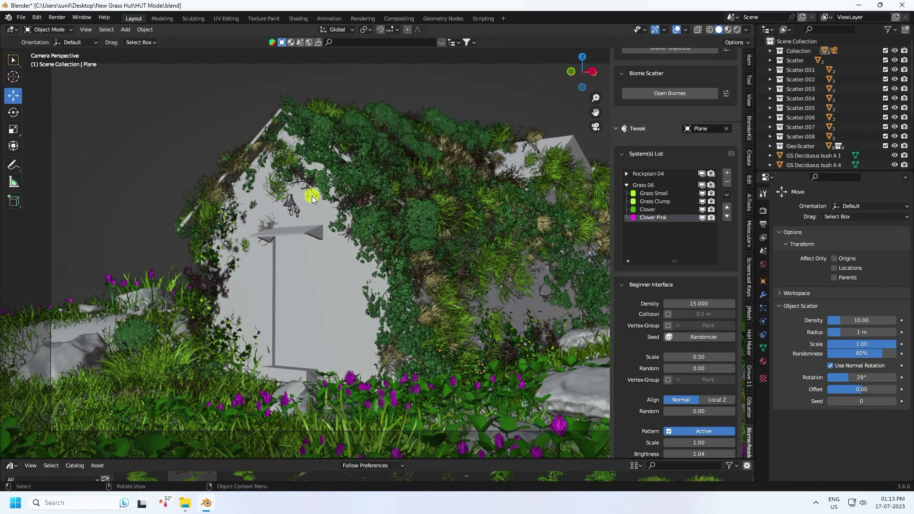
Enable the vertex-group mask for the whole Grass 06 biome, create a new vertex group for it, and start weight-painting it
click(626, 184)
middle_drag(247, 251, 342, 309)
scroll(318, 267, down, 4)
scroll(342, 309, down, 3)
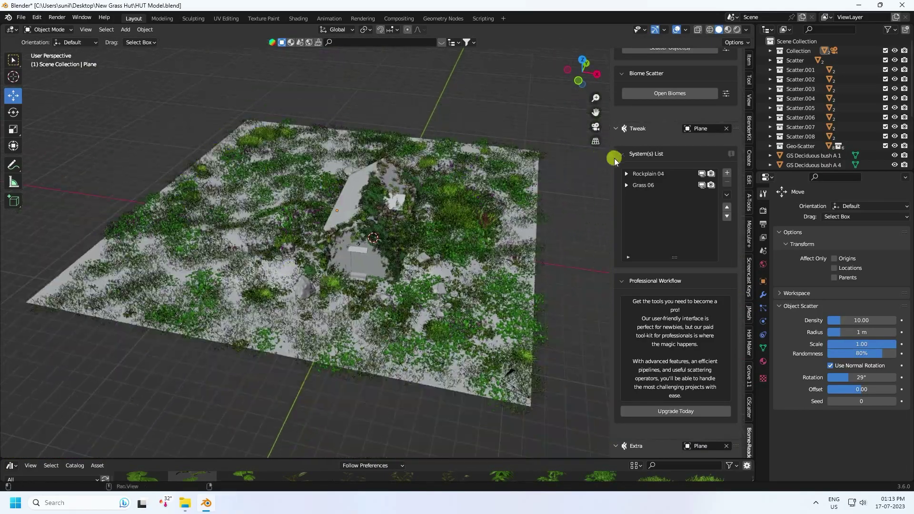
click(643, 186)
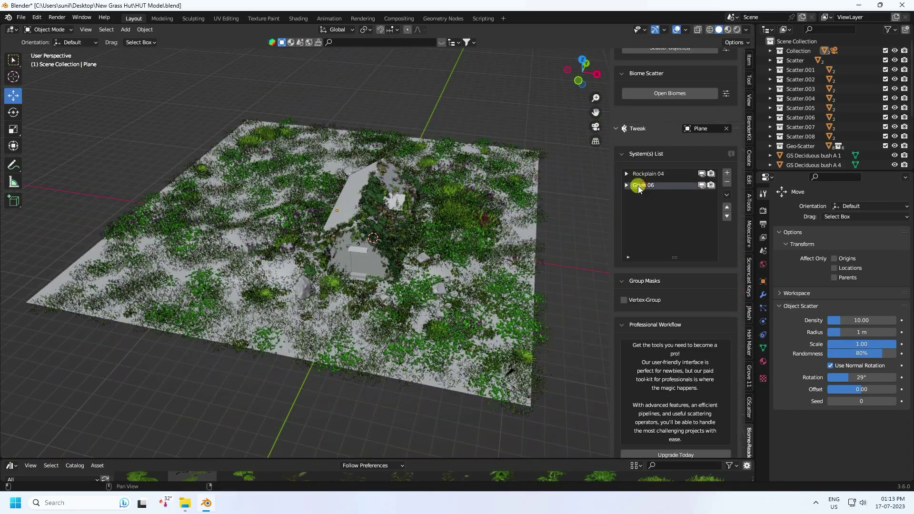
click(632, 300)
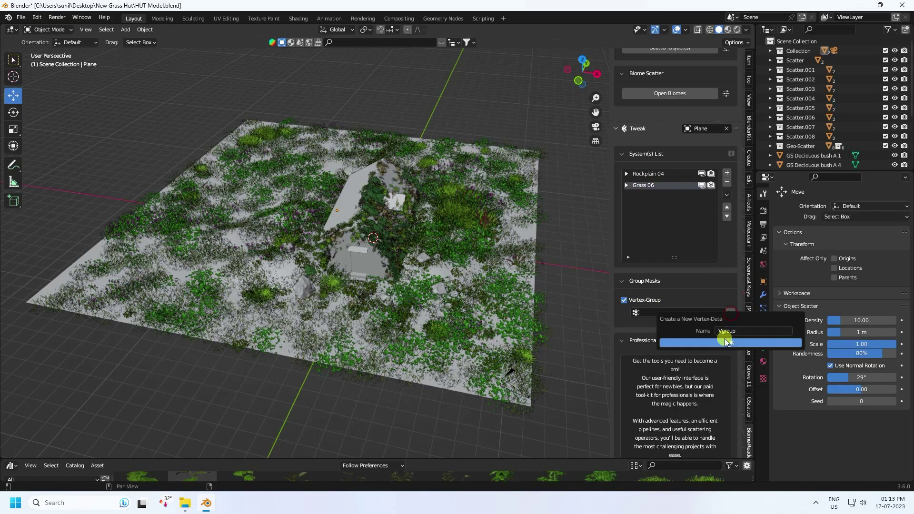
click(727, 343)
click(731, 313)
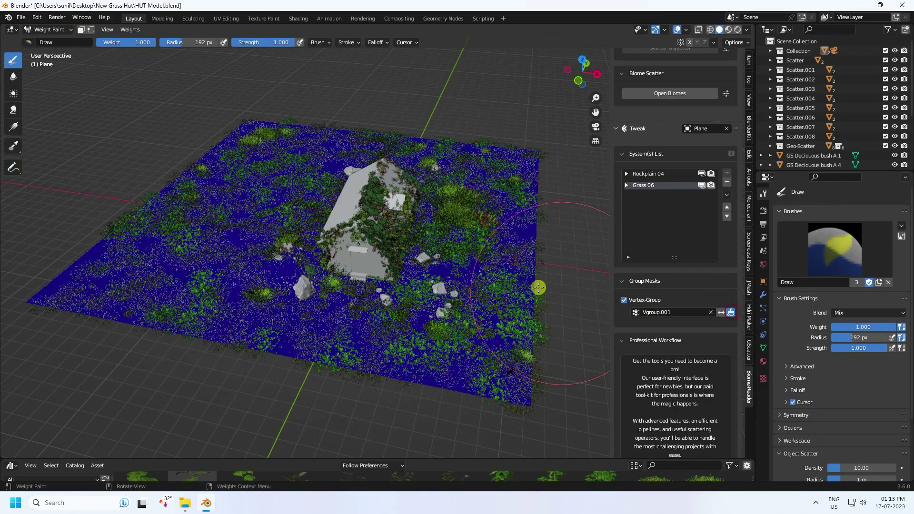
Weight-paint the plane's outer ground along the hut's open side and front at weight 1.000 with the 192 px brush
mouse_move(255, 143)
mouse_down()
mouse_move(190, 200)
mouse_move(163, 201)
mouse_up()
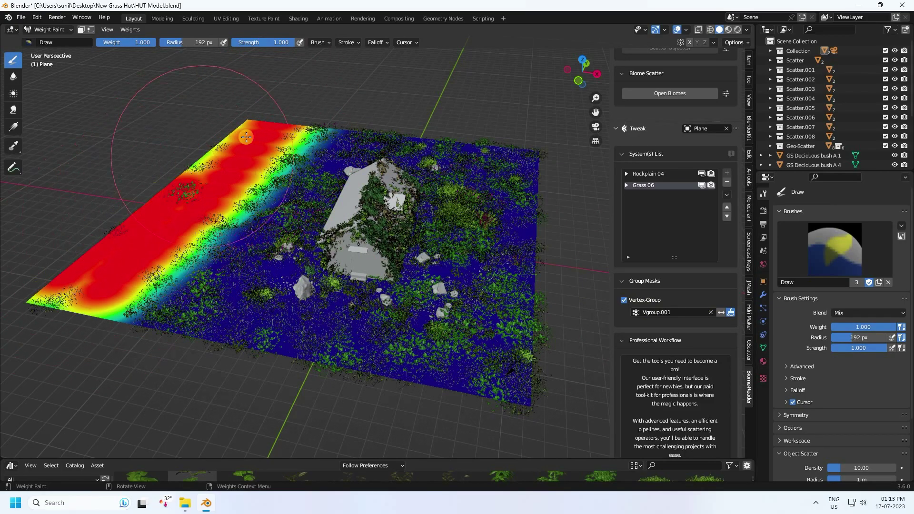
mouse_move(200, 209)
middle_down()
mouse_move(260, 219)
mouse_move(258, 210)
middle_up()
shift+middle_drag(258, 210, 322, 208)
mouse_move(251, 137)
mouse_down()
mouse_move(136, 304)
mouse_move(370, 333)
mouse_move(540, 328)
mouse_up()
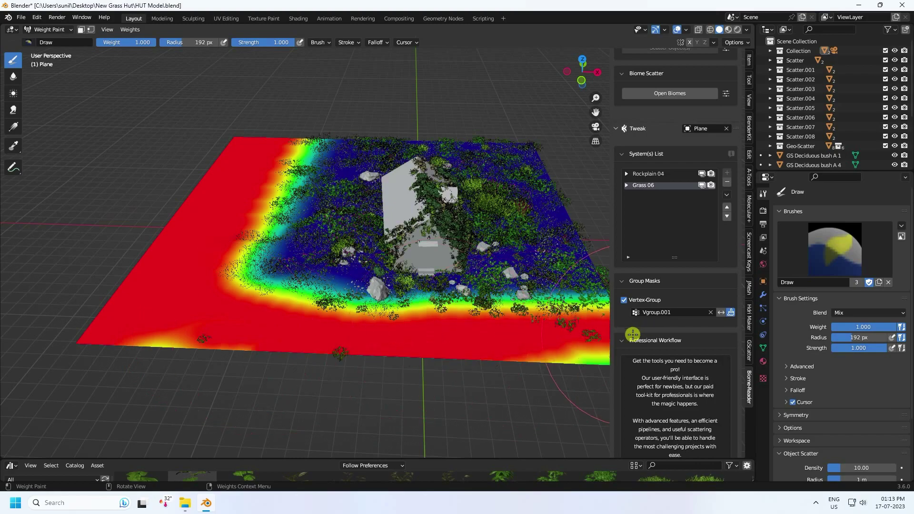
middle_drag(541, 328, 177, 318)
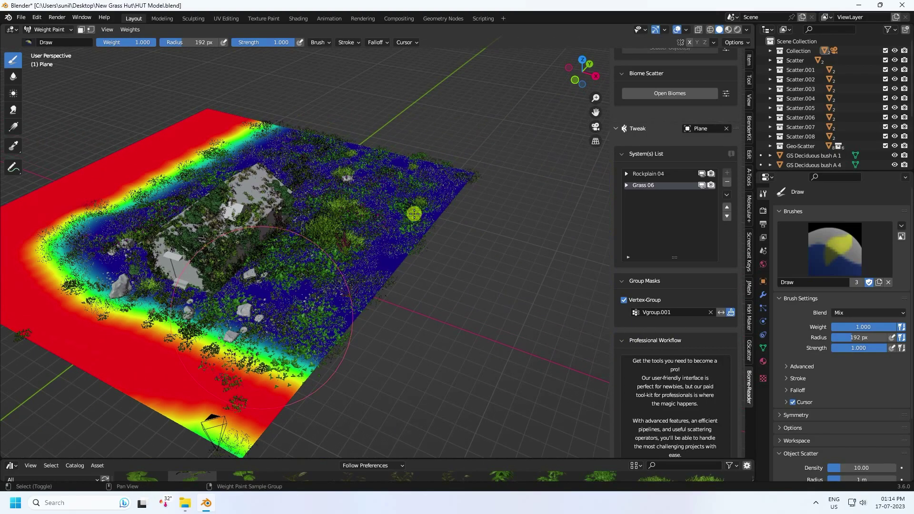
Weight-paint the remaining outer ground beside and behind the hut at weight 1.000, check it from the camera, and return to Object Mode
mouse_move(463, 173)
mouse_down()
mouse_move(289, 119)
mouse_move(343, 173)
mouse_up()
mouse_move(465, 194)
mouse_down()
mouse_move(404, 179)
mouse_move(319, 135)
mouse_move(200, 141)
mouse_move(266, 132)
mouse_move(407, 245)
mouse_move(369, 316)
mouse_move(342, 306)
mouse_move(278, 424)
mouse_move(249, 393)
mouse_move(226, 418)
mouse_up()
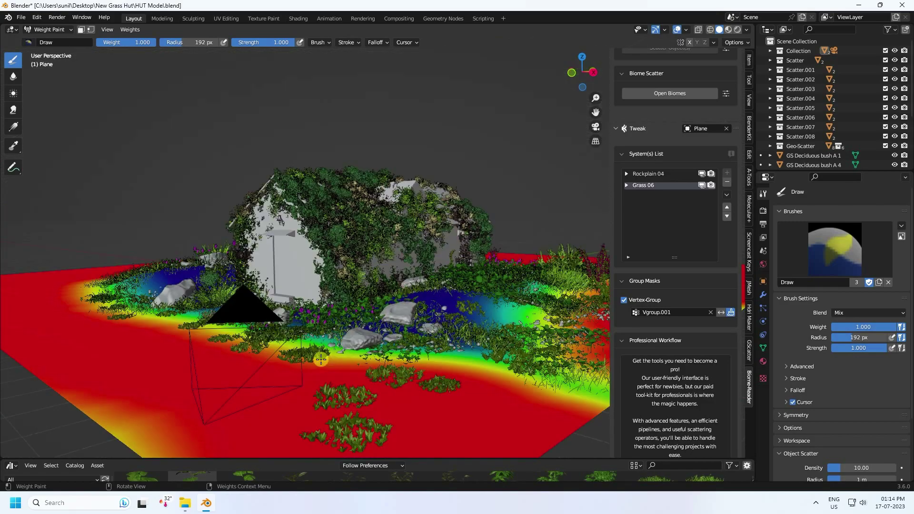
key(KP_0)
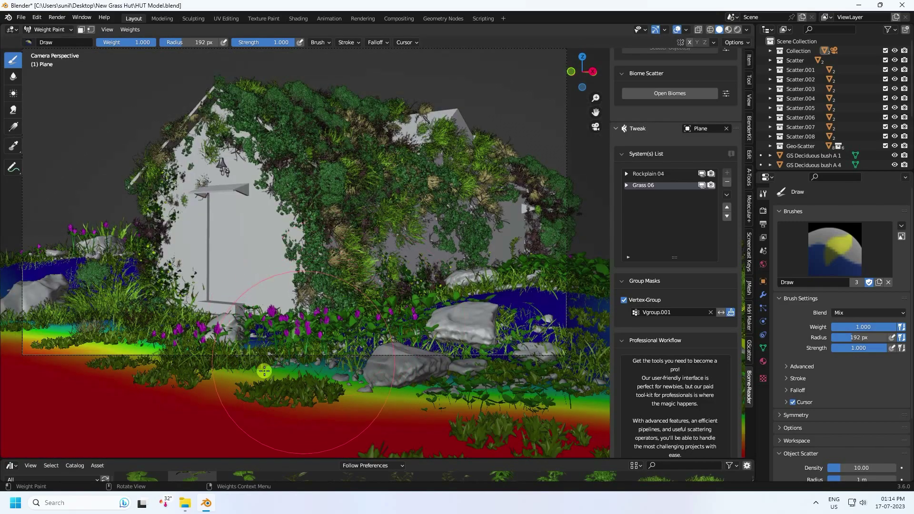
middle_drag(194, 323, 227, 318)
mouse_move(355, 224)
mouse_down()
mouse_move(328, 200)
mouse_move(339, 217)
mouse_up()
mouse_move(278, 191)
mouse_down()
mouse_move(66, 219)
mouse_move(43, 251)
mouse_move(90, 266)
mouse_move(145, 184)
mouse_up()
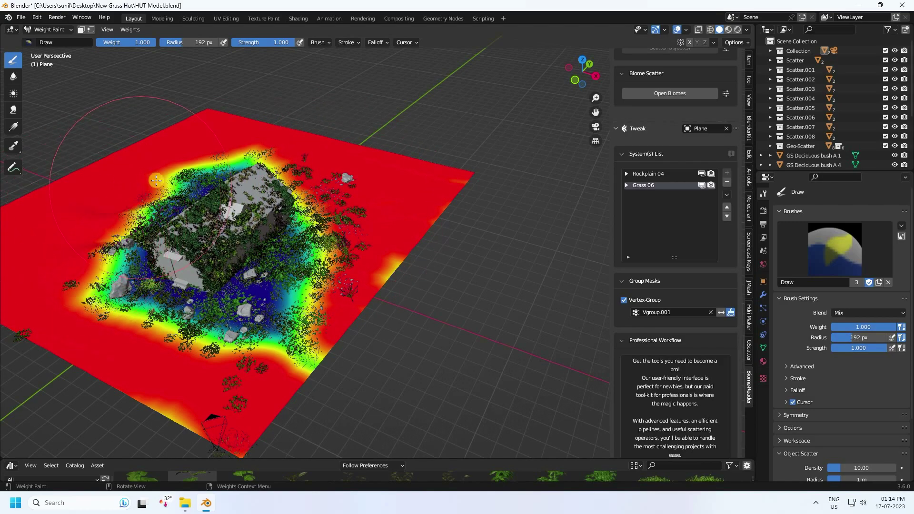
key(KP_0)
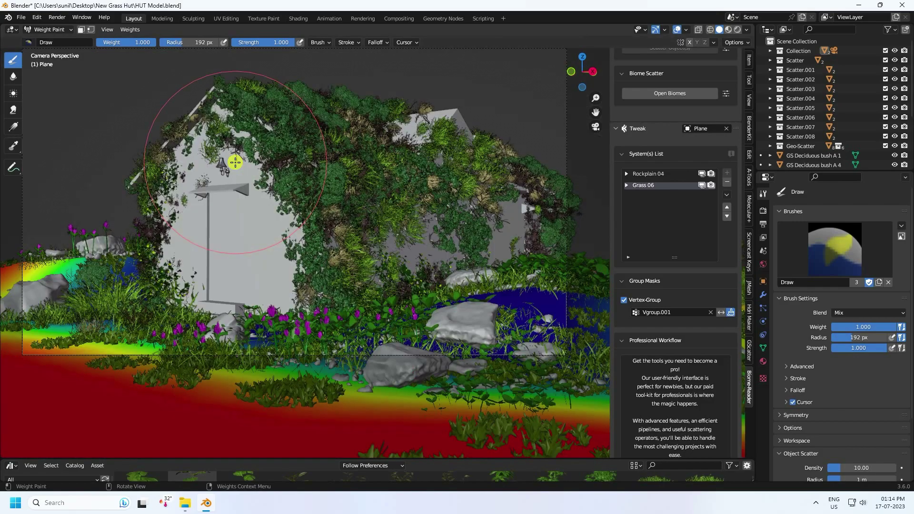
click(44, 30)
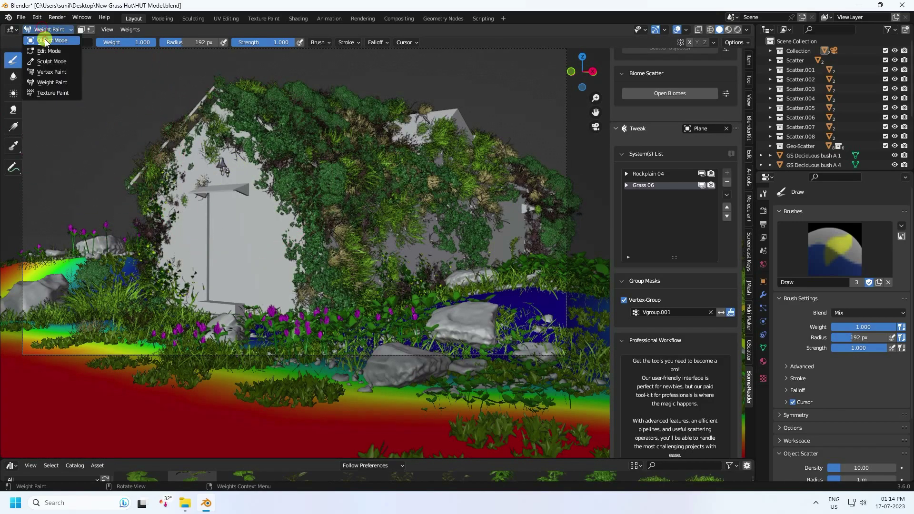
click(48, 40)
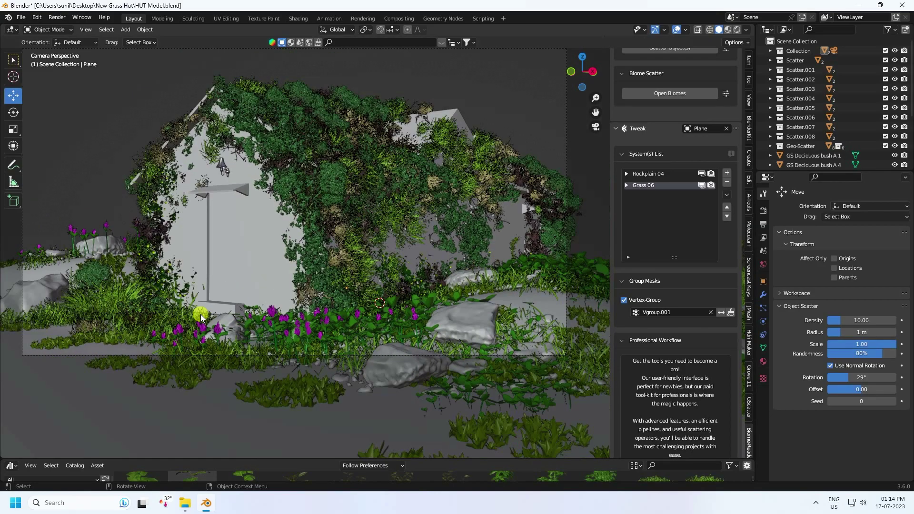
Hide the sidebar and inspect the hut and the masked grass from the camera view
scroll(237, 295, down, 1)
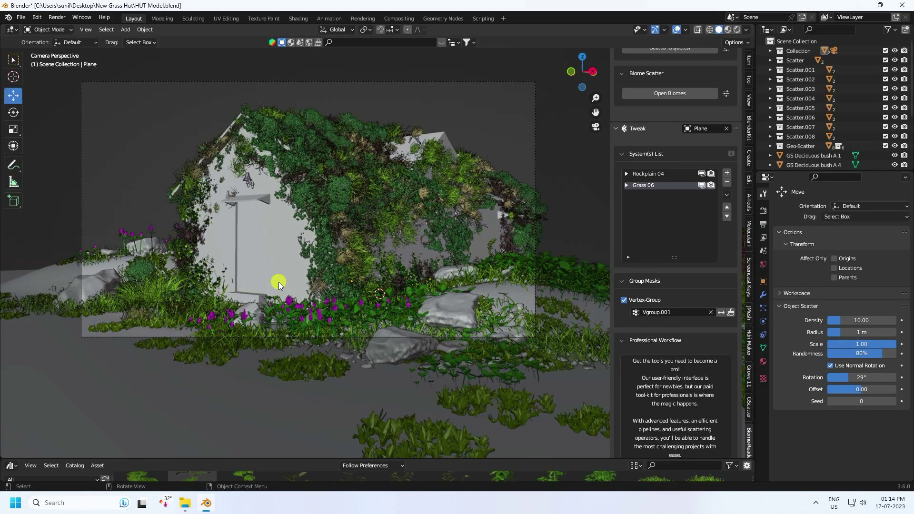
scroll(333, 288, up, 2)
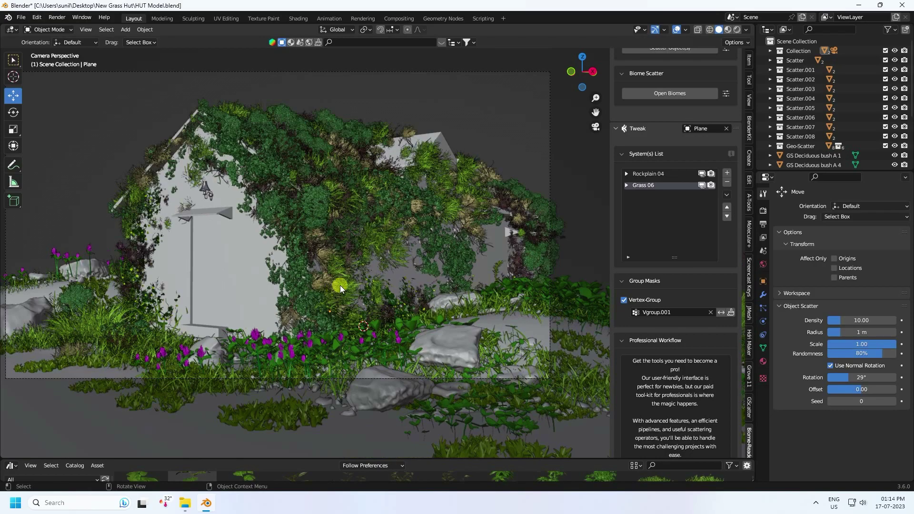
key(n)
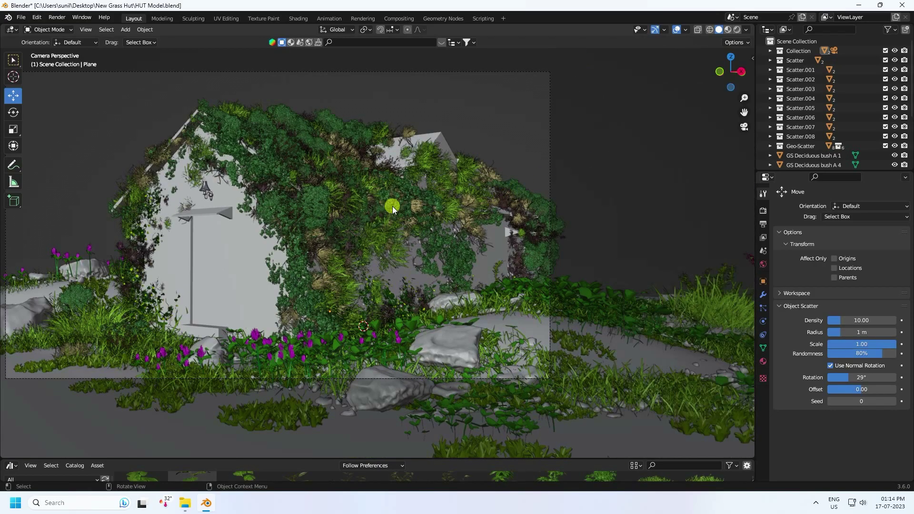
shift+middle_drag(408, 225, 480, 243)
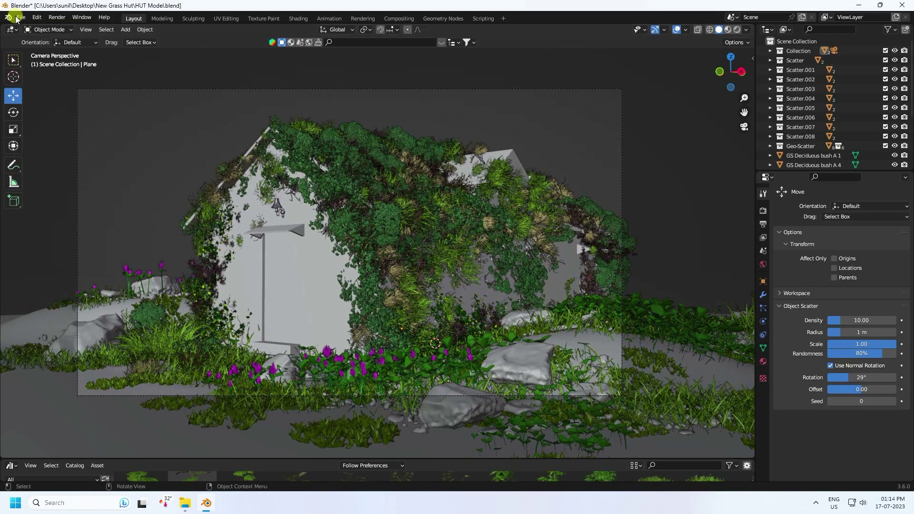
Append the objects Tree_Red-spruce_A, Tree_Red-spruce_B and Tree_Red-spruce_C from Tree_Red-spruce.blend in the TREE 3D MODEL folder
click(18, 18)
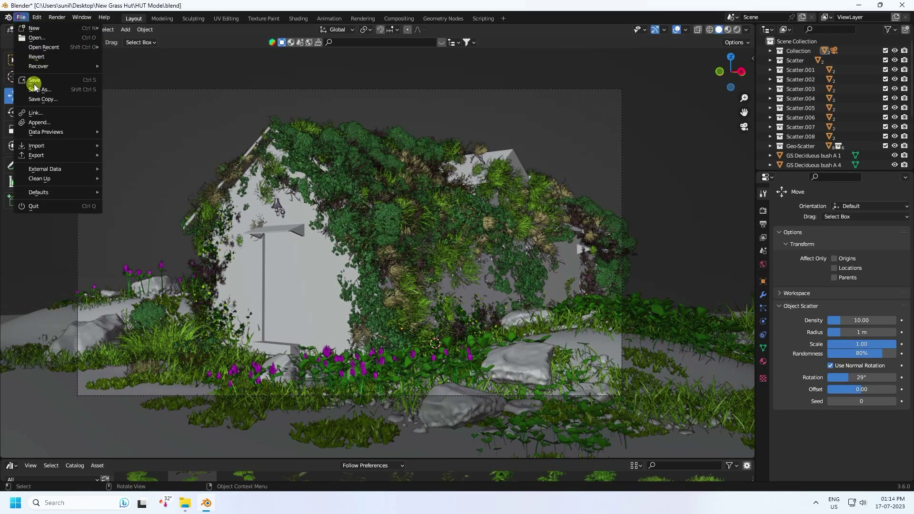
click(41, 116)
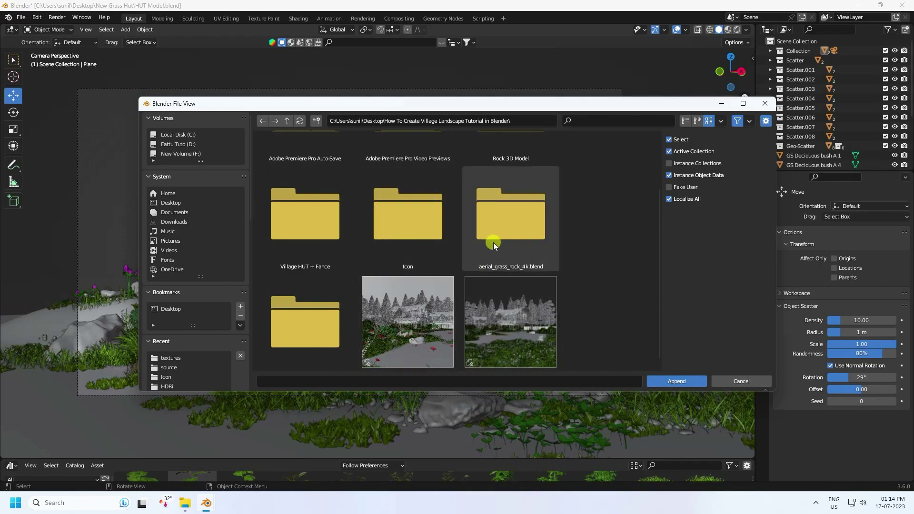
scroll(493, 242, up, 2)
scroll(473, 242, down, 3)
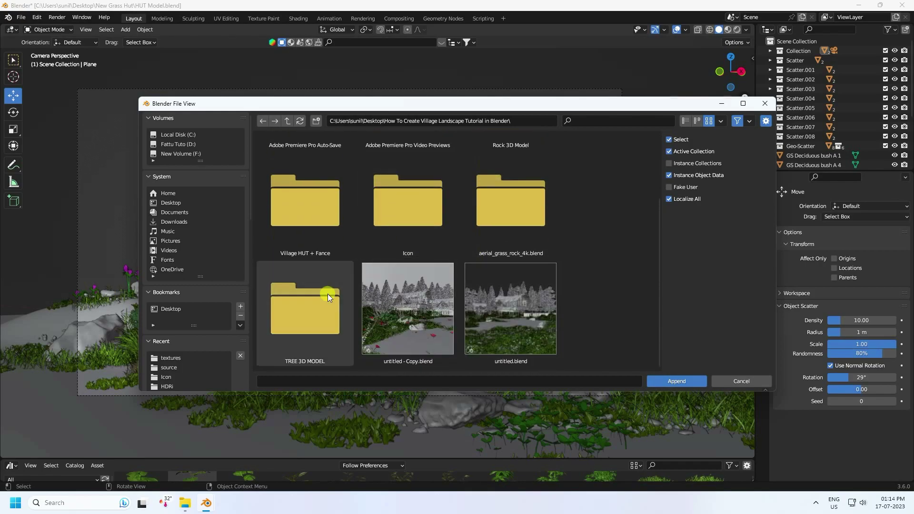
double_click(304, 296)
double_click(386, 201)
scroll(418, 266, down, 4)
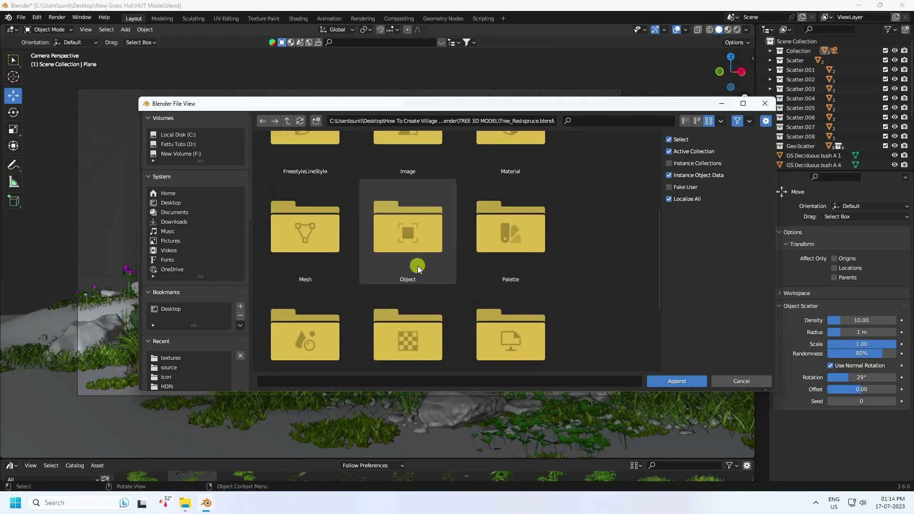
double_click(414, 255)
click(407, 212)
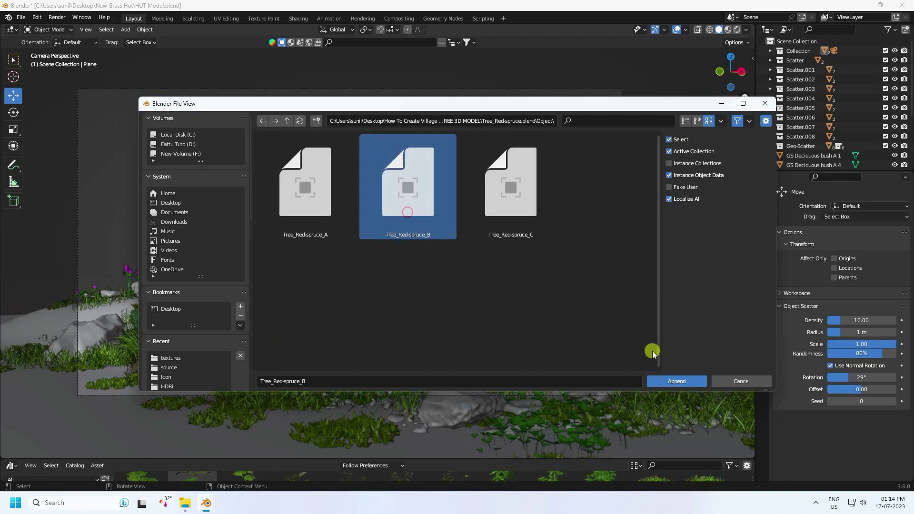
drag(582, 321, 388, 247)
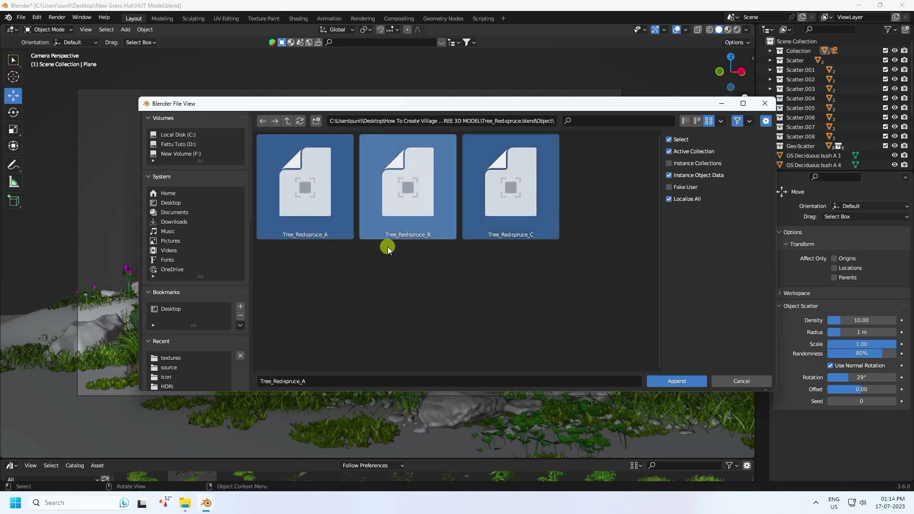
click(675, 383)
Scale the three appended spruce trees together to about 0.445
middle_drag(338, 266, 361, 279)
scroll(341, 285, down, 6)
scroll(362, 278, down, 2)
key(s)
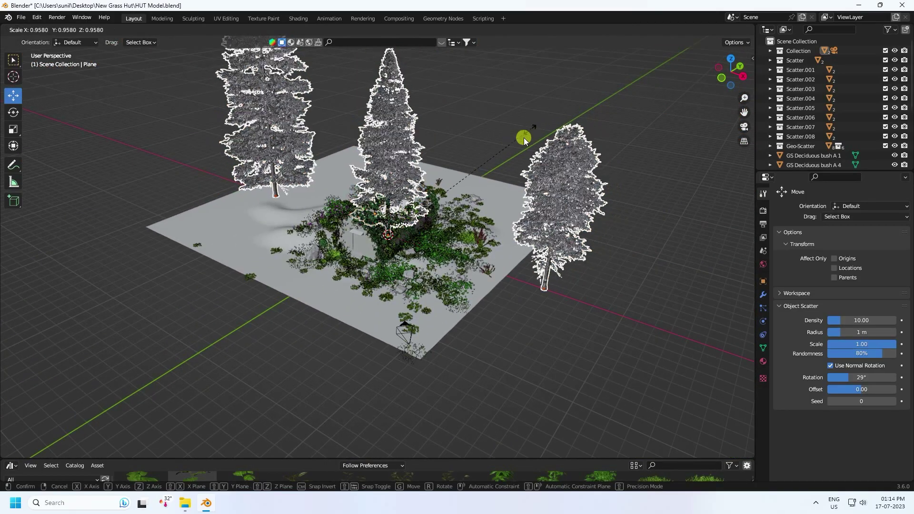
click(447, 202)
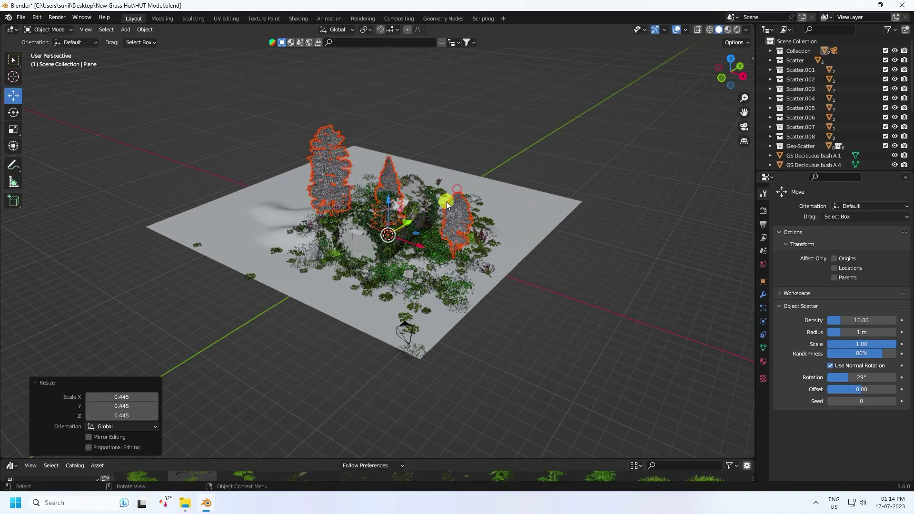
Rotate the three spruces about Z from the top view, move them about -4.59 m along X, and check the camera view
key(KP_7)
scroll(285, 167, up, 3)
scroll(268, 238, down, 1)
shift+middle_drag(324, 249, 374, 312)
click(7, 113)
drag(350, 184, 351, 236)
click(12, 97)
drag(415, 216, 265, 214)
middle_drag(357, 257, 359, 258)
key(KP_0)
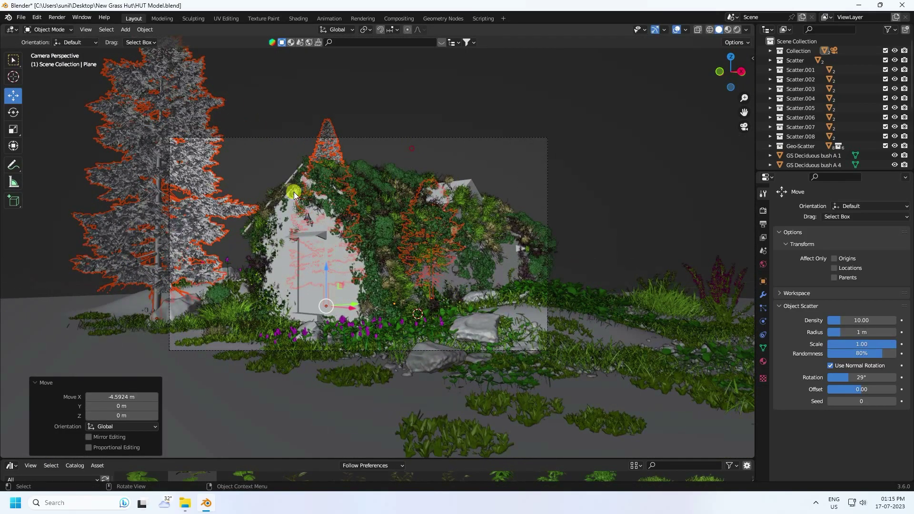
Move Tree_Red-spruce_A about 1.53 m along Y, scale it down, and adjust its place beside the hut's front
key(alt+a)
click(198, 210)
scroll(204, 208, up, 3)
scroll(191, 212, down, 2)
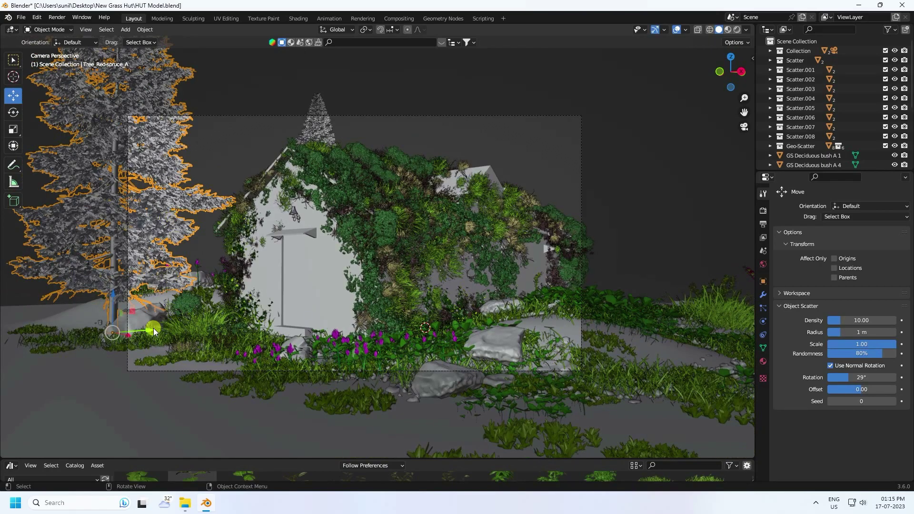
drag(153, 329, 274, 133)
key(s)
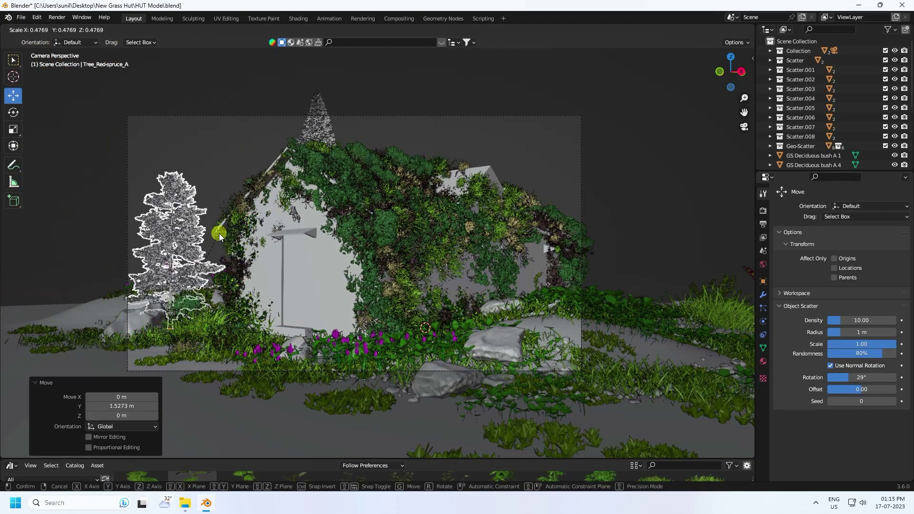
click(207, 248)
middle_drag(170, 292, 234, 316)
drag(253, 366, 235, 366)
middle_drag(235, 366, 286, 190)
Duplicate Tree_Red-spruce_B and move the copy along Y and X into the gap between the two trees beside the hut
click(291, 192)
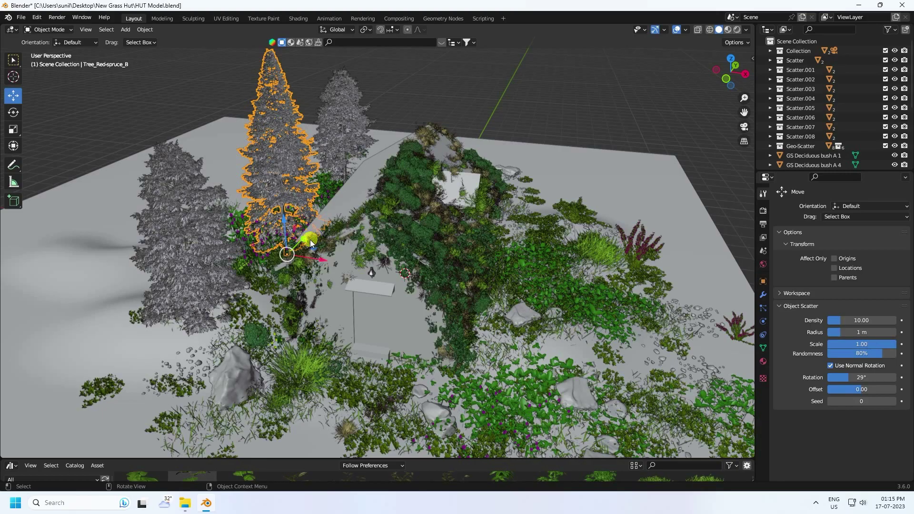
key(KP_7)
key(ctrl+c)
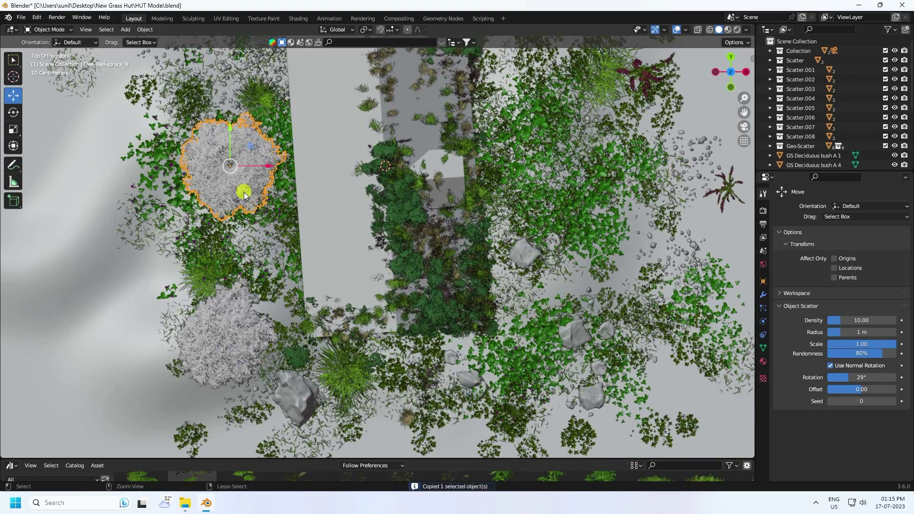
key(ctrl+v)
key(g)
key(y)
click(242, 219)
key(g)
key(x)
click(285, 259)
Paste another Tree_Red-spruce_B on the outer side of the tree row, scale it to about 1.349, and check the camera view
key(ctrl+v)
key(g)
key(x)
click(210, 257)
key(g)
key(y)
click(177, 211)
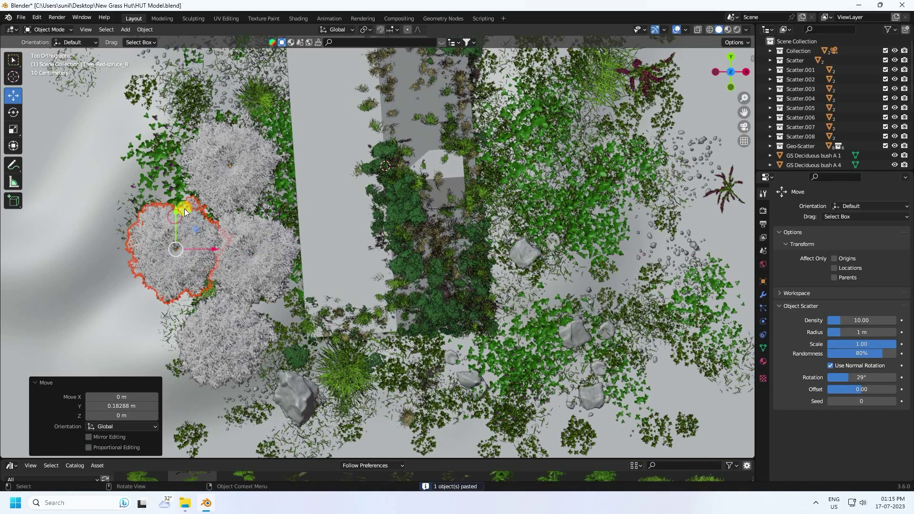
key(s)
click(220, 181)
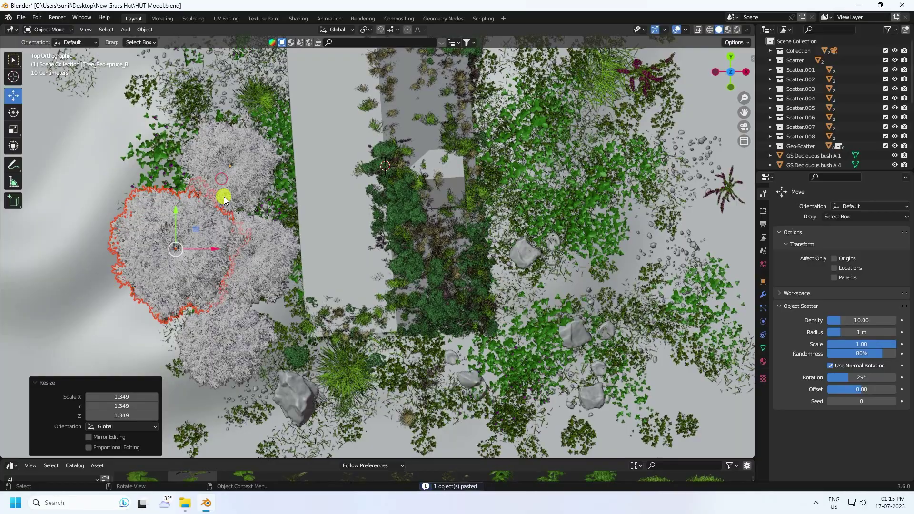
key(KP_0)
scroll(225, 158, up, 2)
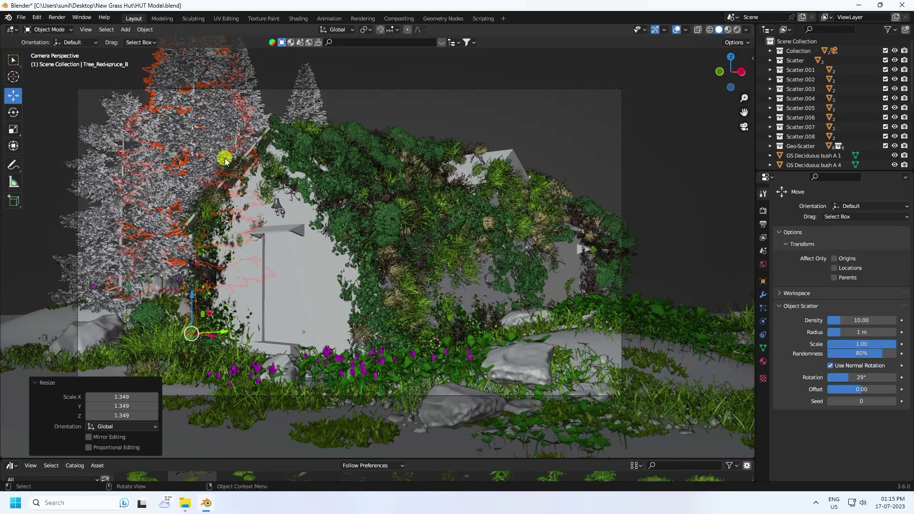
Duplicate the group of four spruces and move the copies along Y to extend the tree row behind the hut
middle_drag(249, 164, 167, 177)
drag(159, 163, 388, 205)
middle_drag(320, 227, 284, 240)
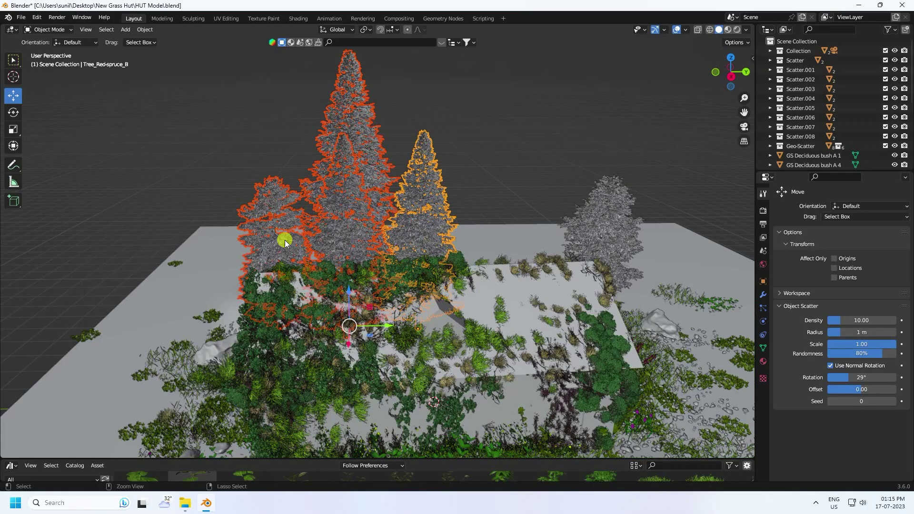
key(ctrl+v)
drag(382, 323, 562, 306)
click(469, 122)
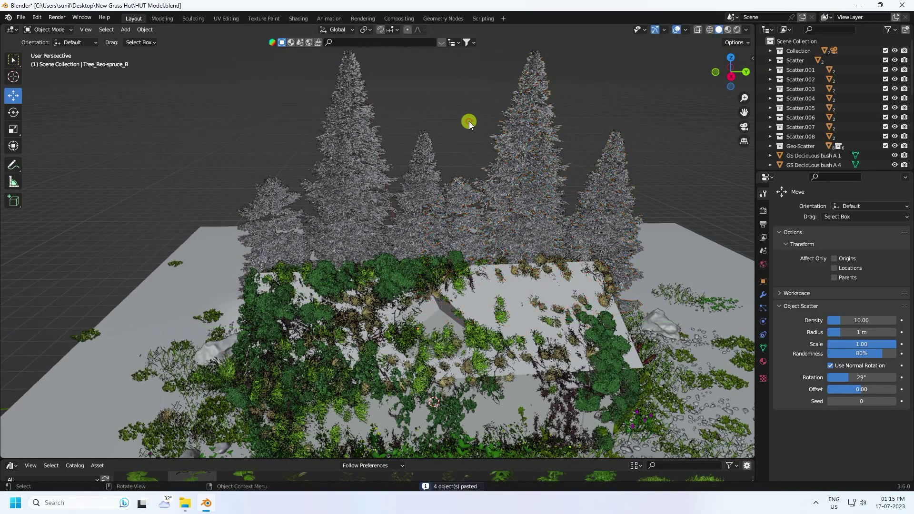
key(KP_0)
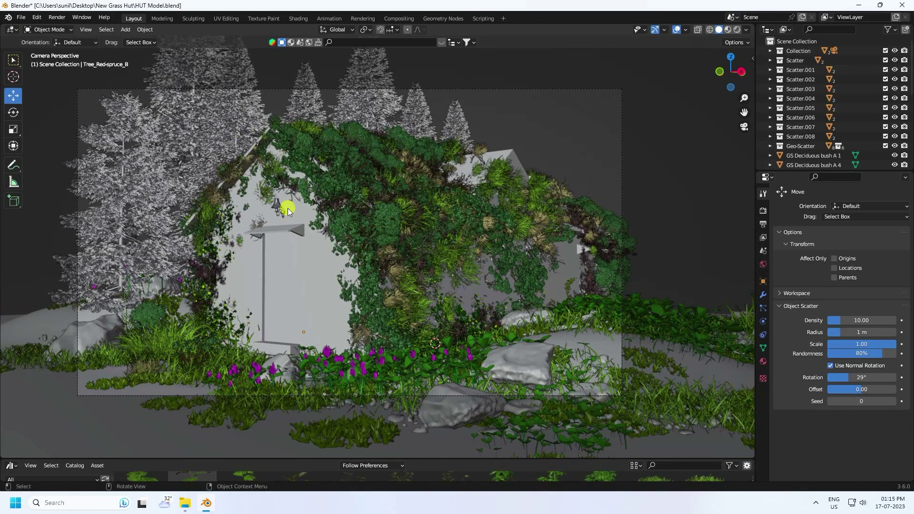
Copy the five spruces at the row's far end, paste them, and move the copies along Y past the hut
middle_drag(299, 219, 281, 173)
drag(281, 170, 408, 235)
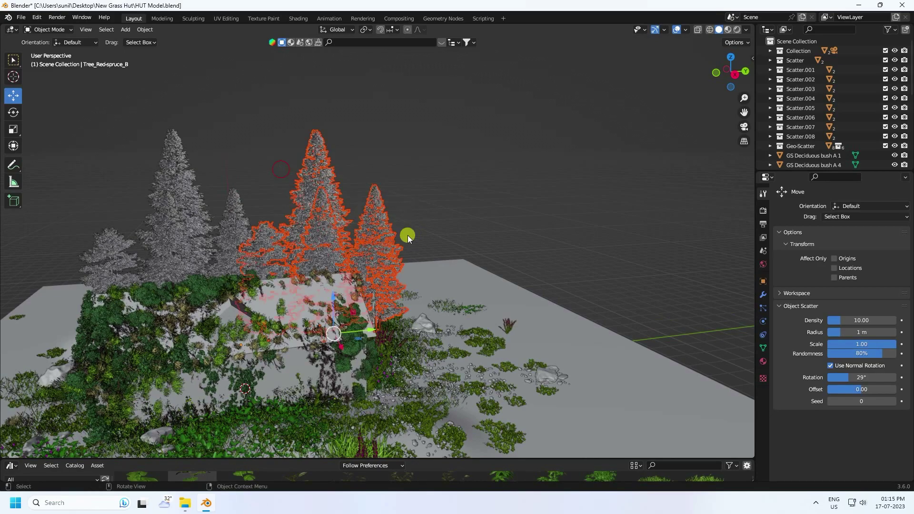
key(ctrl+v)
click(367, 324)
drag(369, 328, 445, 324)
middle_drag(410, 331, 384, 344)
Rotate the pasted spruces about -21.5° around Z and reposition them behind the hut's far end to fill the camera background
click(13, 113)
drag(405, 318, 376, 309)
click(14, 96)
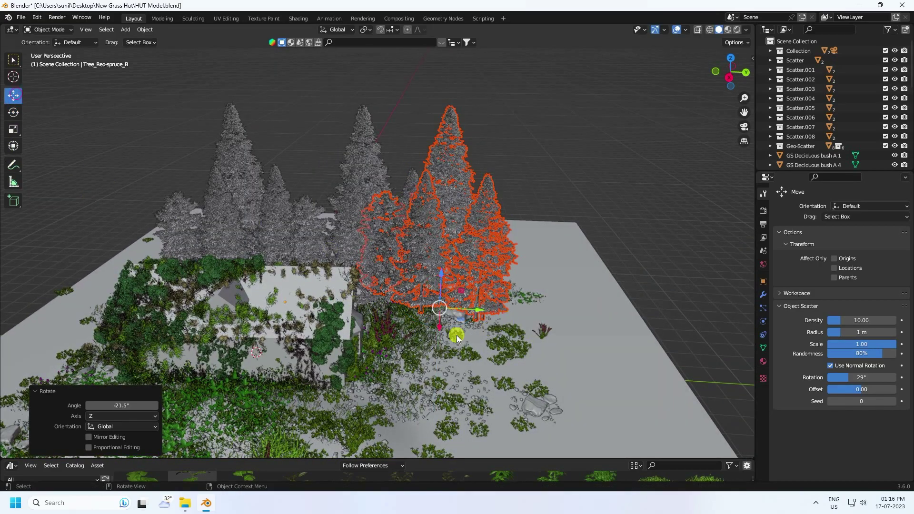
drag(434, 326, 455, 225)
key(KP_0)
drag(536, 316, 578, 312)
click(475, 105)
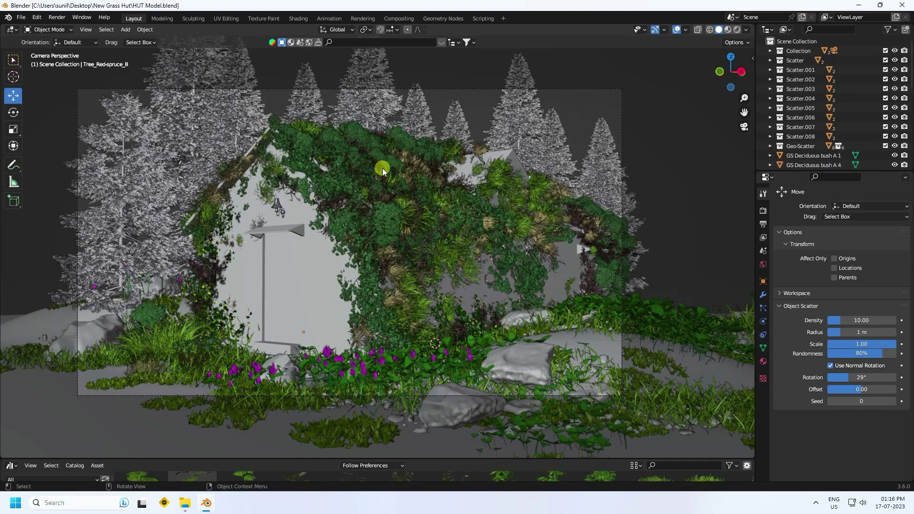
Switch to the Shading workspace and show the World shader nodes with the whole hut scene in view
click(298, 19)
click(719, 30)
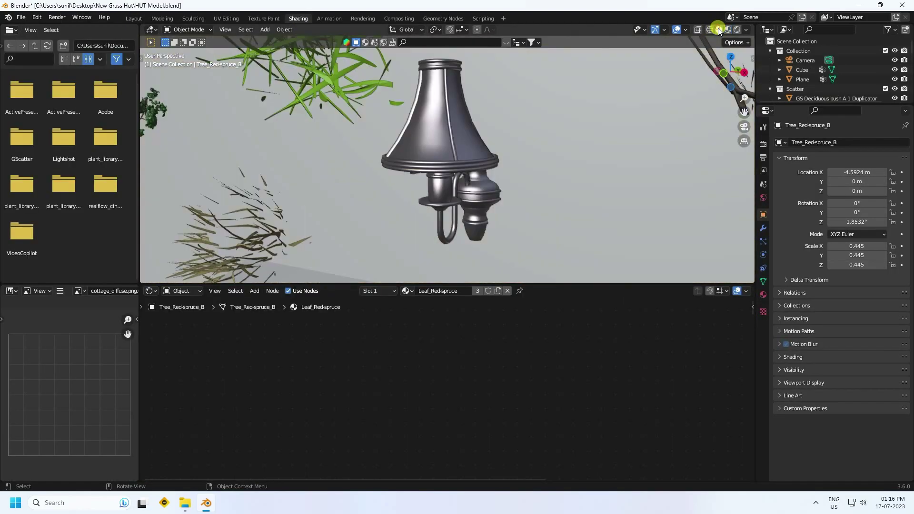
scroll(424, 152, down, 10)
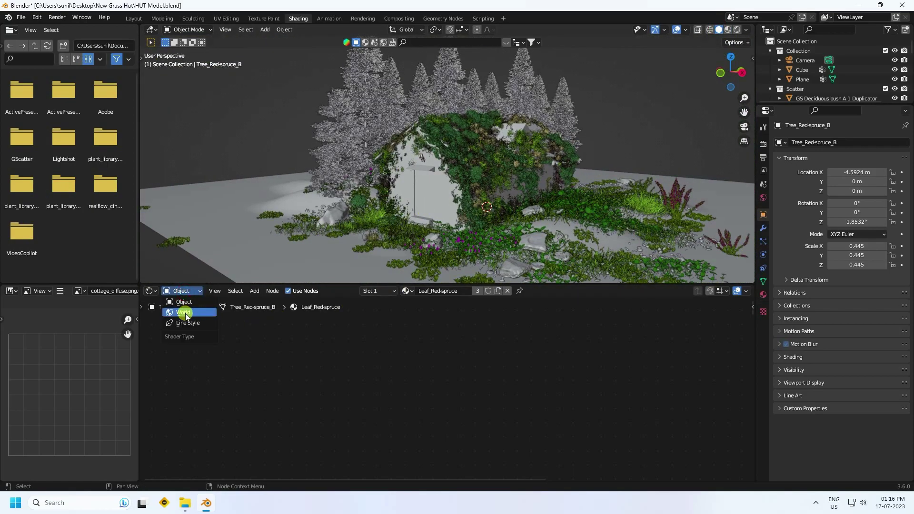
click(185, 314)
middle_drag(570, 411, 312, 470)
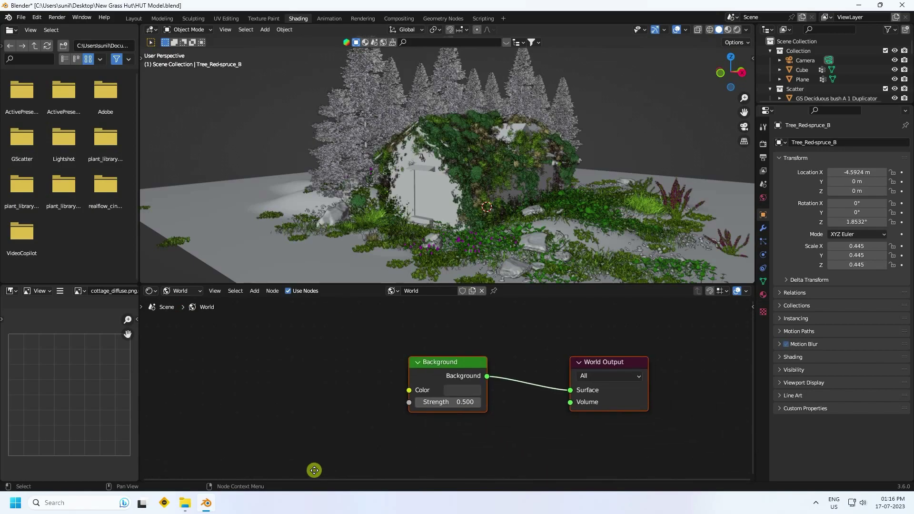
Add Texture Coordinate, Mapping and Environment Texture nodes connected to the world Background color
middle_drag(491, 417, 472, 422)
scroll(472, 424, up, 1)
click(399, 360)
key(ctrl+t)
middle_drag(377, 360, 571, 318)
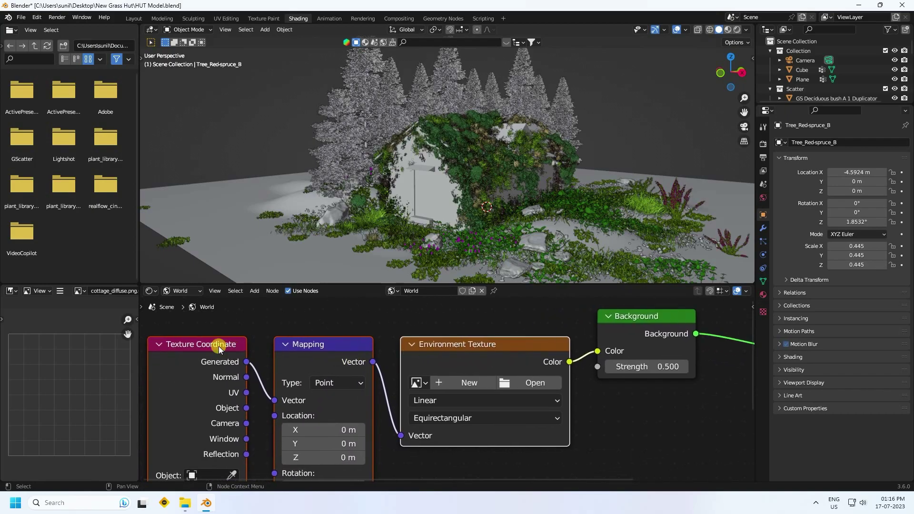
Load river_walk_1_4k.exr from the HDRi folder into the Environment Texture node
click(518, 382)
scroll(180, 355, down, 4)
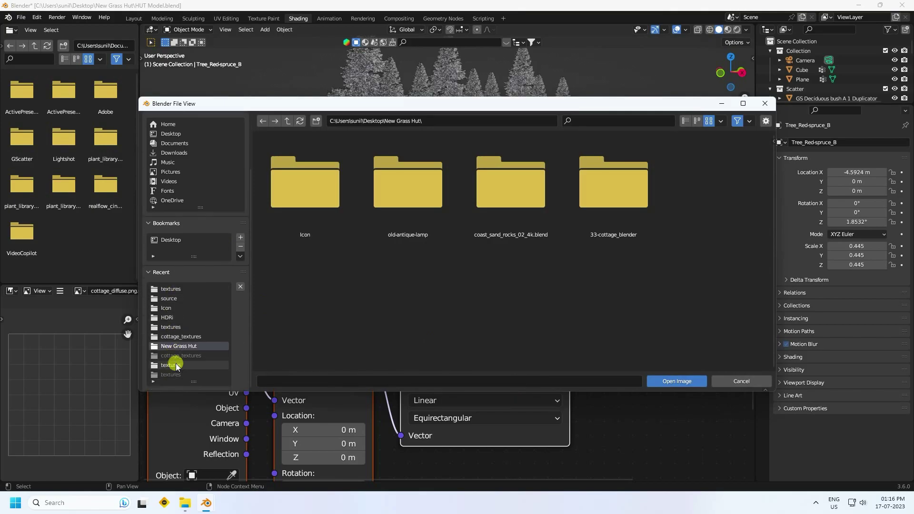
click(175, 314)
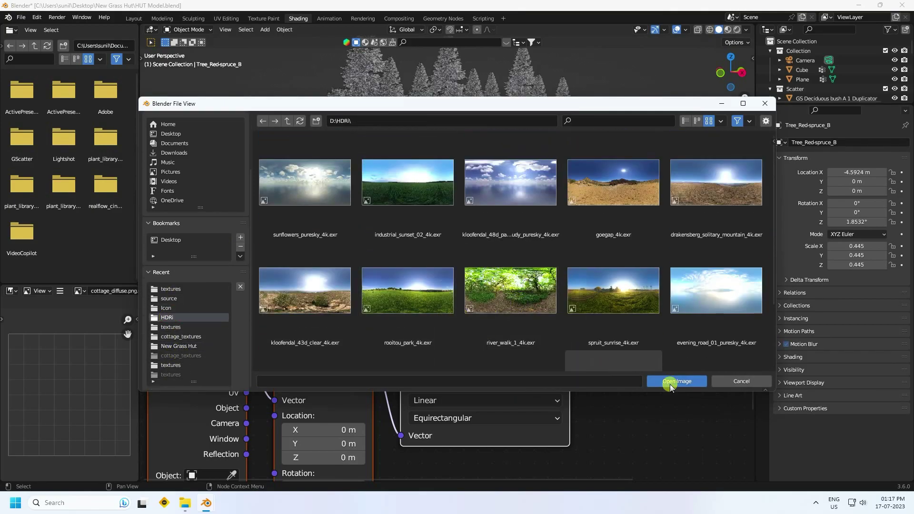
drag(775, 391, 790, 419)
click(524, 303)
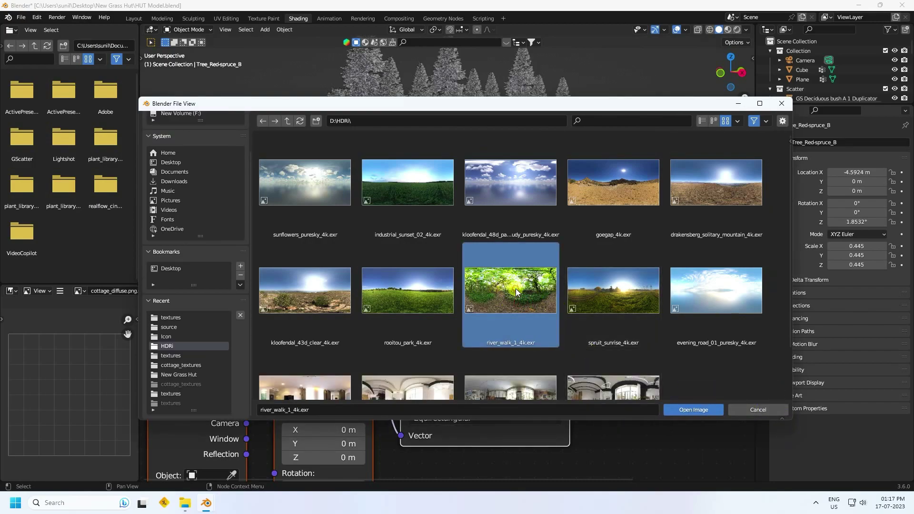
click(691, 411)
Set the world Background strength to 2.5
middle_drag(644, 434, 473, 419)
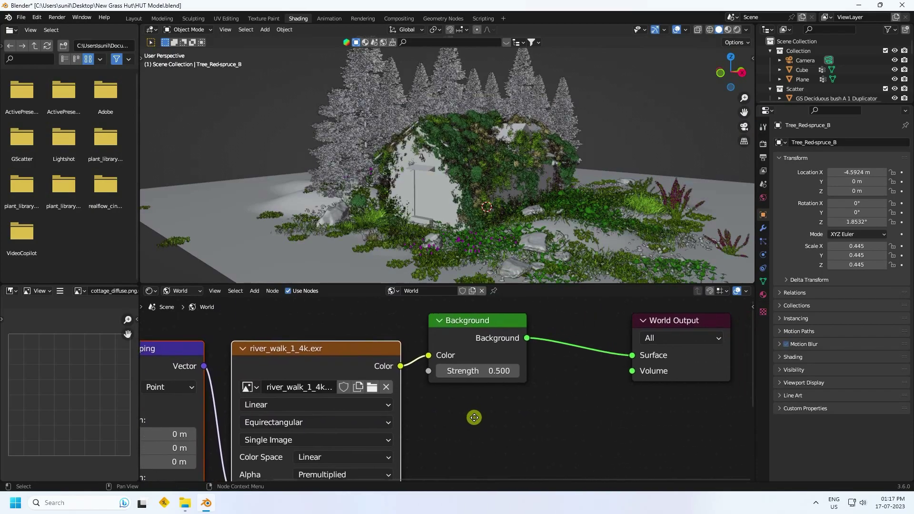
click(478, 370)
text(2.5)
key(Return)
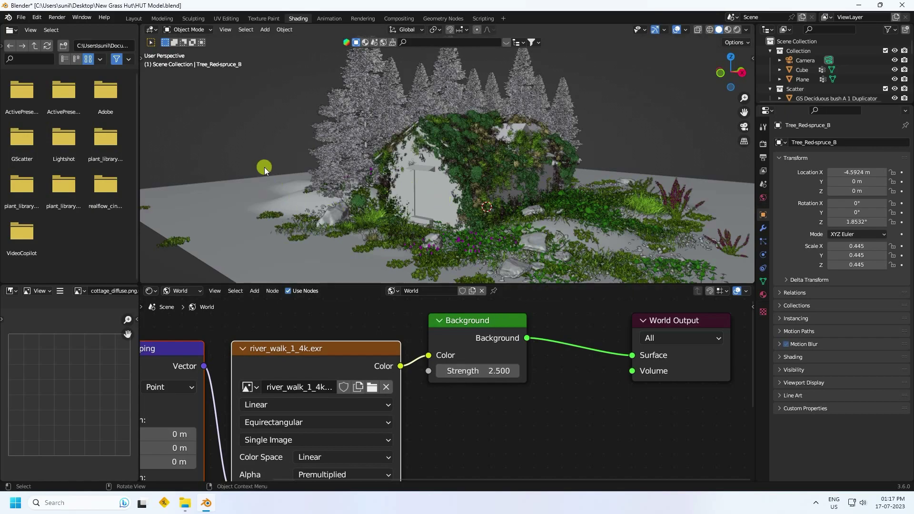
Inspect the hut scene through the camera in rendered shading in the Layout workspace, and return to solid shading
click(134, 19)
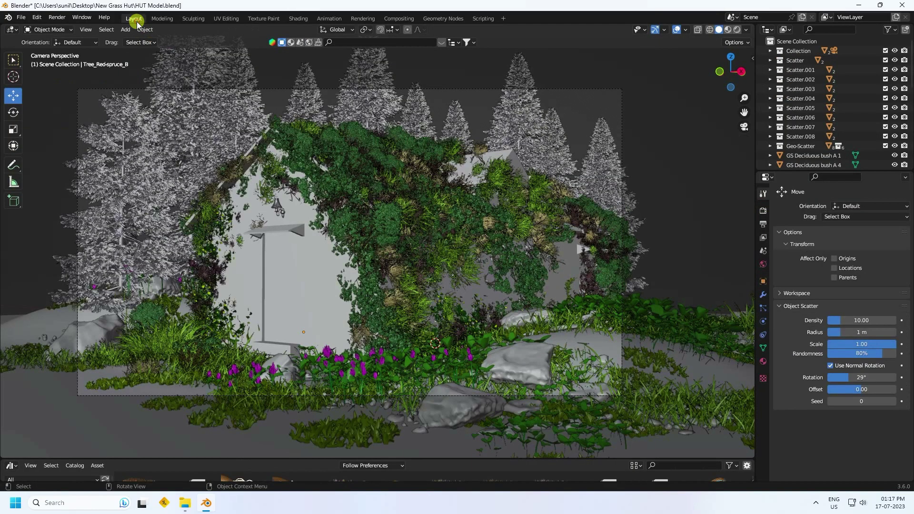
click(737, 31)
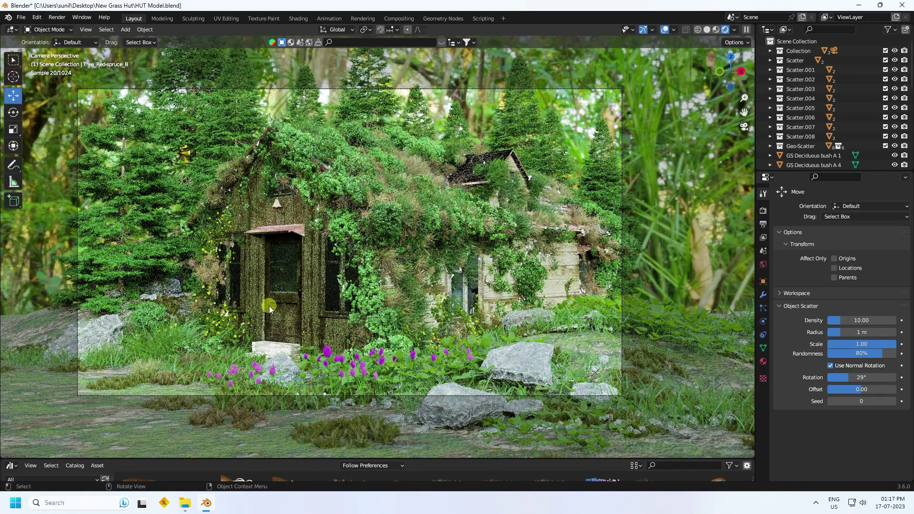
scroll(327, 279, up, 2)
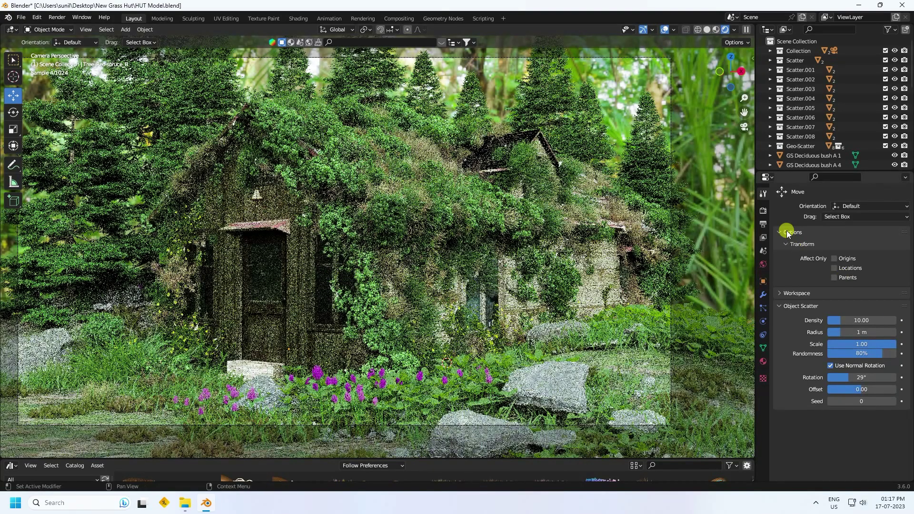
click(762, 210)
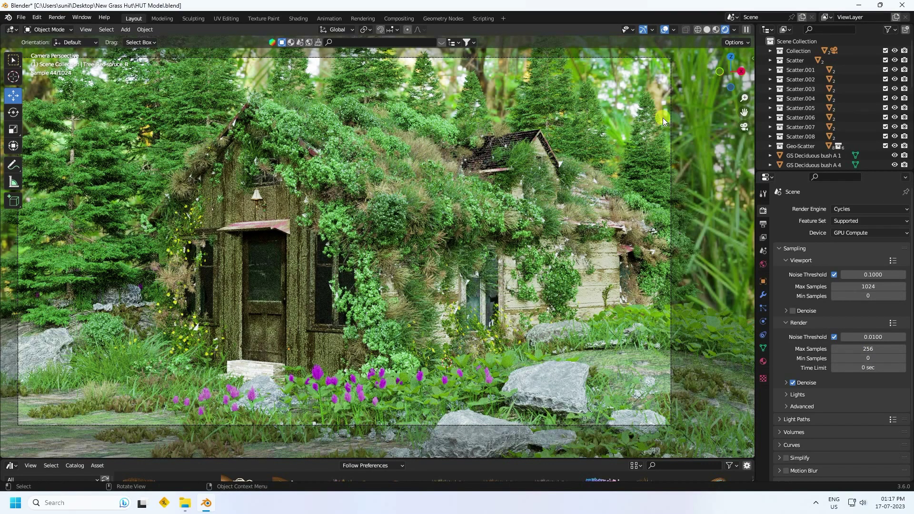
click(707, 30)
mouse_move(410, 225)
middle_down()
mouse_move(400, 251)
mouse_move(371, 265)
middle_up()
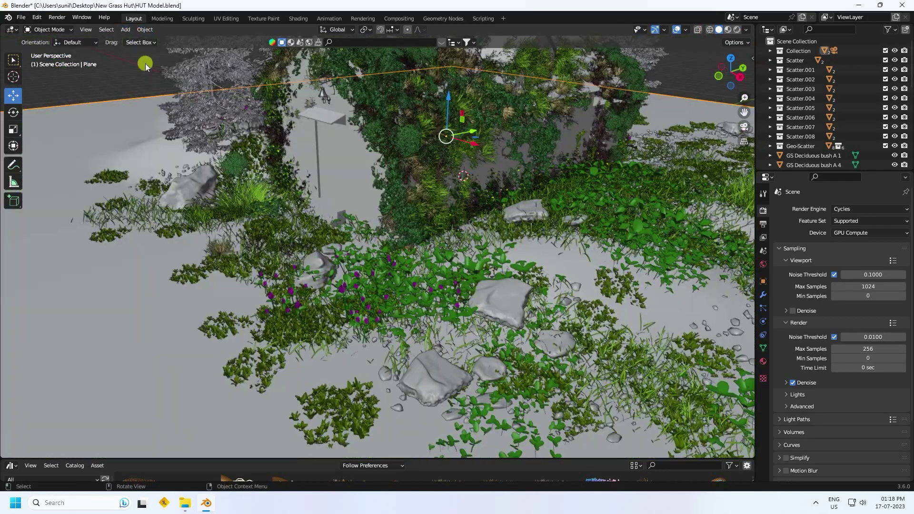
Place the GS Grass Clump 01 asset on the bare ground beside the hut and scale it up about 2.5 times
drag(199, 459, 235, 320)
scroll(393, 420, down, 10)
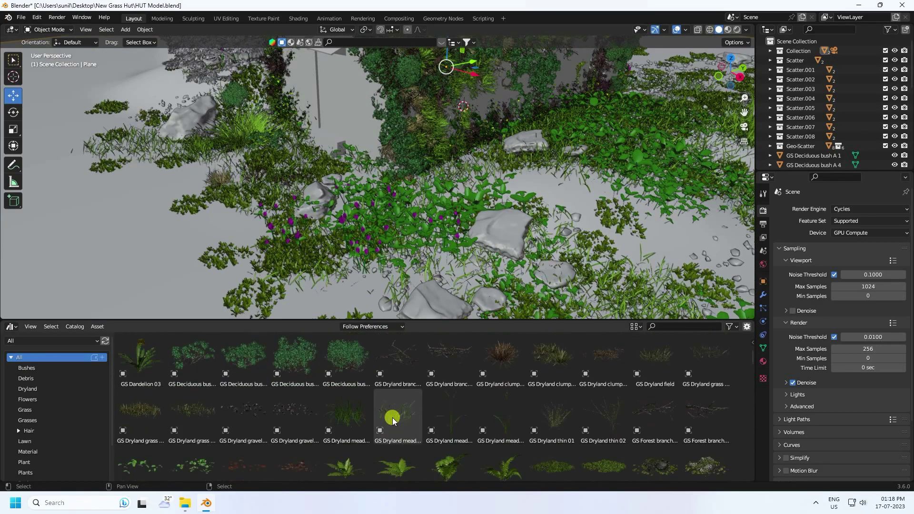
drag(142, 427, 159, 238)
key(s)
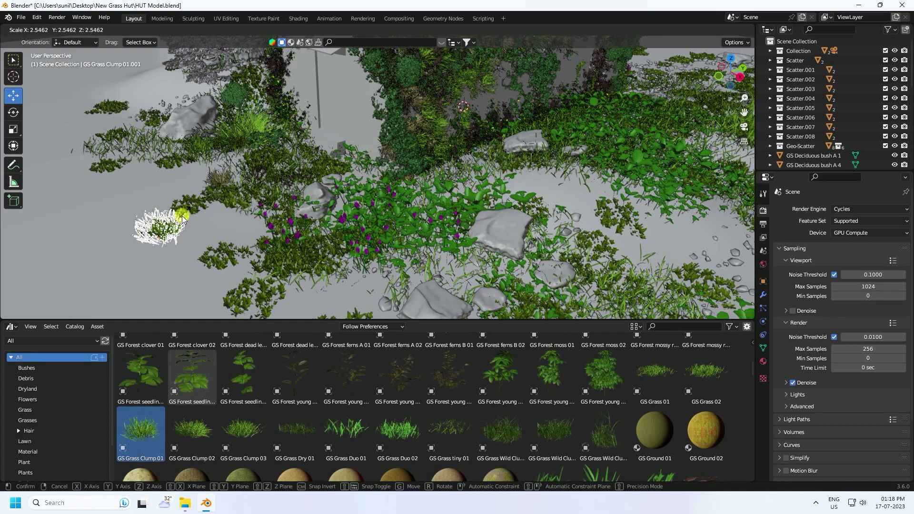
click(182, 220)
Scatter the grass clump over the ground plane around the front of the hut and check the result through the camera
shift+click(101, 200)
scroll(252, 244, down, 2)
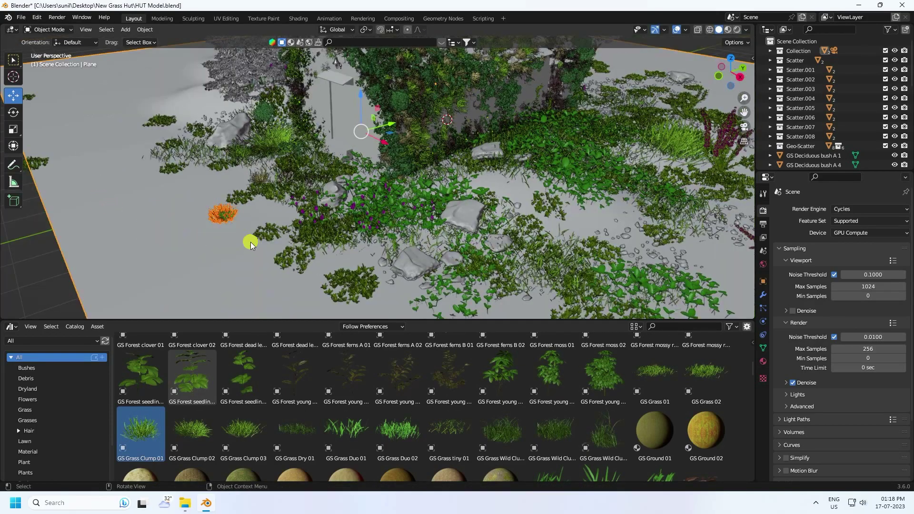
click(145, 30)
click(159, 374)
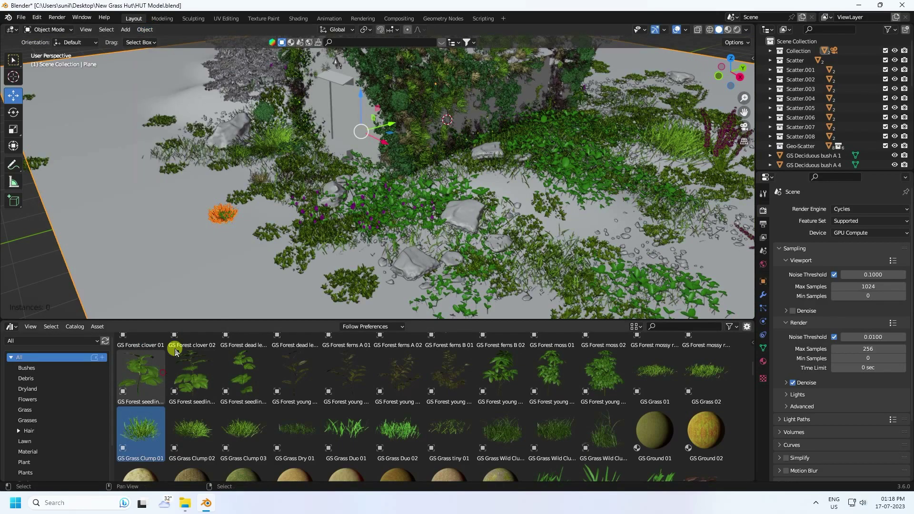
mouse_move(207, 198)
mouse_down()
mouse_move(243, 239)
mouse_move(490, 220)
mouse_move(388, 206)
mouse_move(633, 212)
mouse_move(216, 90)
mouse_move(190, 207)
mouse_move(202, 292)
mouse_move(230, 251)
mouse_up()
key(Return)
middle_drag(344, 267, 347, 260)
key(KP_0)
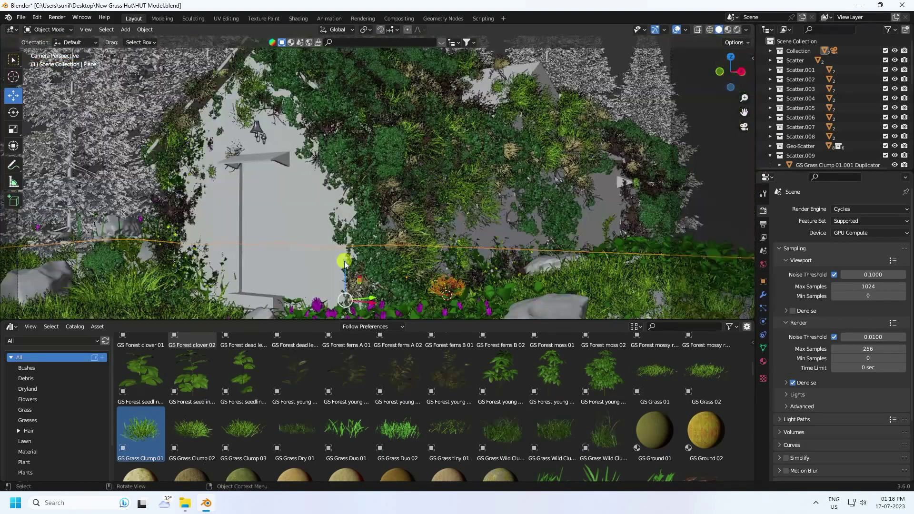
scroll(315, 231, down, 4)
scroll(313, 230, up, 2)
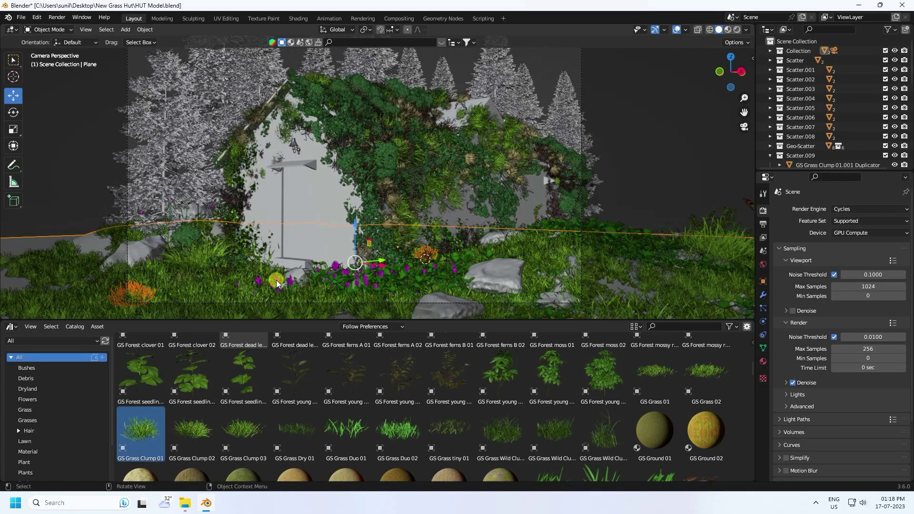
Place the GS Red poppy 01 asset on the bare ground beside the hut
scroll(387, 381, down, 6)
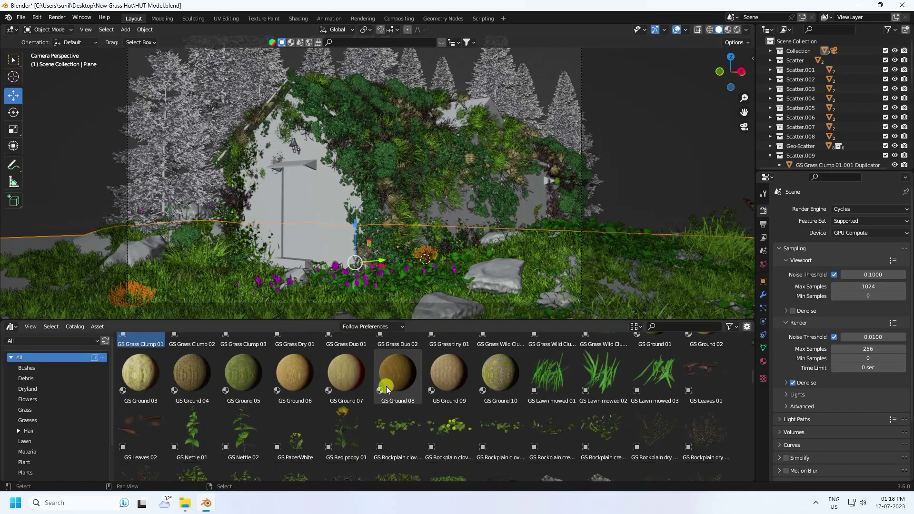
scroll(344, 390, down, 2)
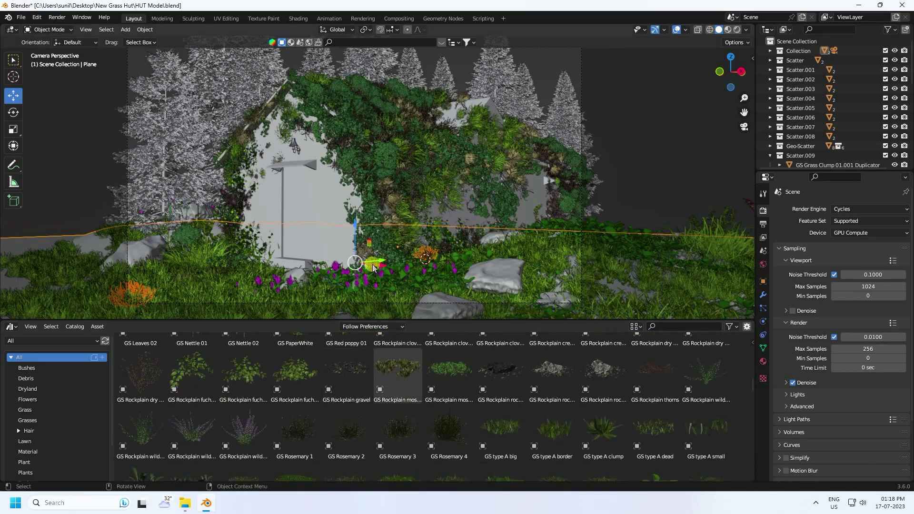
middle_drag(368, 287, 373, 386)
scroll(372, 384, up, 2)
drag(349, 380, 150, 265)
middle_drag(150, 266, 110, 255)
Scatter the red poppy over the ground plane in a band along the hut's front and side, and check the camera view
shift+click(110, 255)
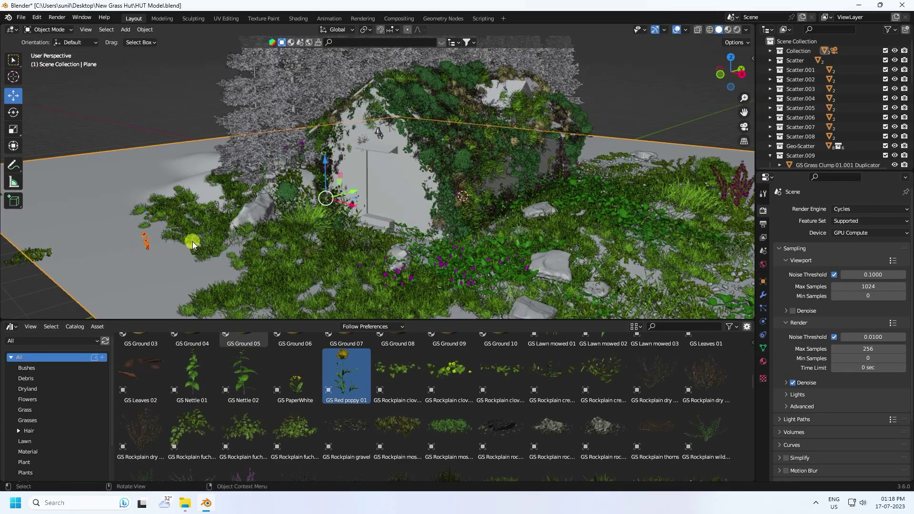
click(145, 29)
click(172, 372)
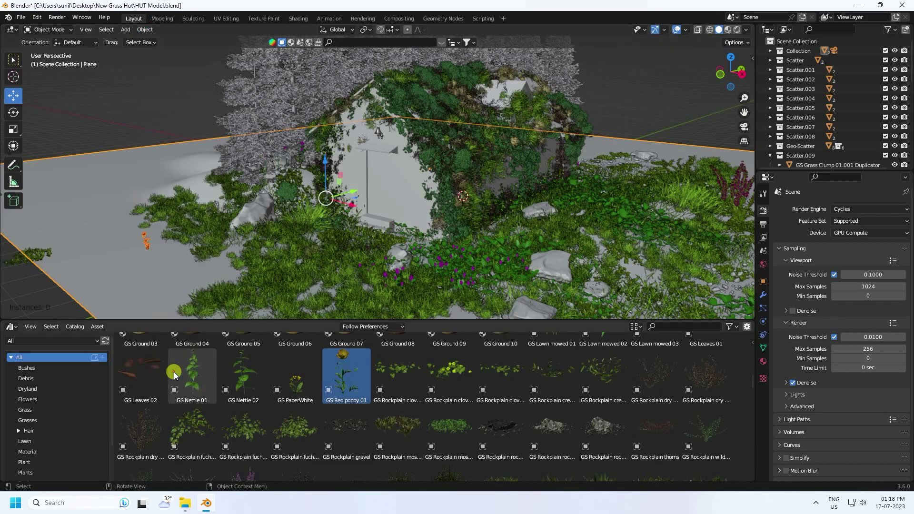
mouse_move(299, 244)
mouse_down()
mouse_move(488, 247)
mouse_move(580, 184)
mouse_move(484, 250)
mouse_move(297, 223)
mouse_move(369, 269)
mouse_up()
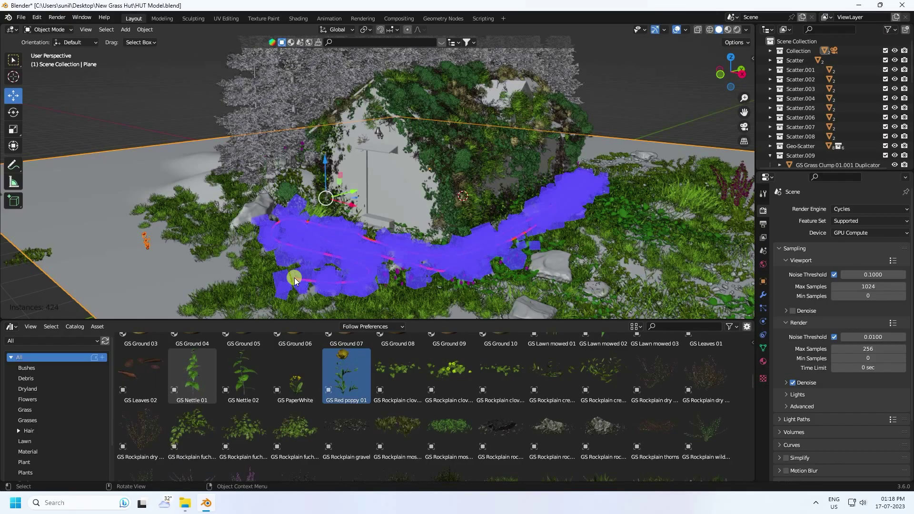
key(Return)
middle_drag(350, 257, 340, 252)
scroll(348, 253, up, 4)
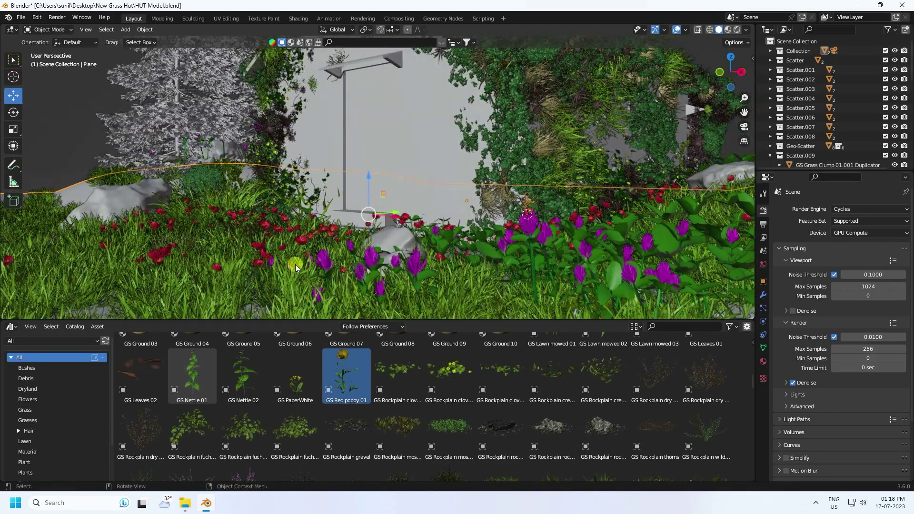
key(KP_0)
drag(285, 288, 209, 284)
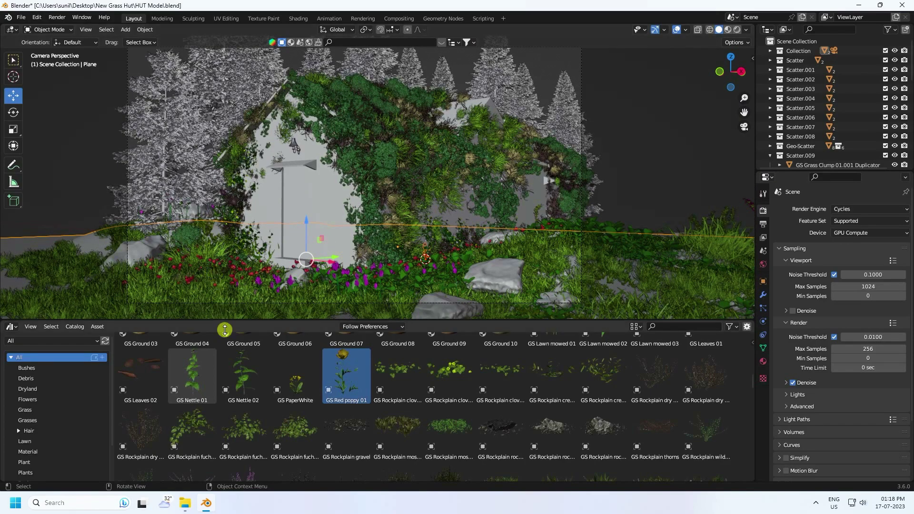
Place the GS Forest mossy rock 02 asset on the ground beside the hut
scroll(330, 427, up, 10)
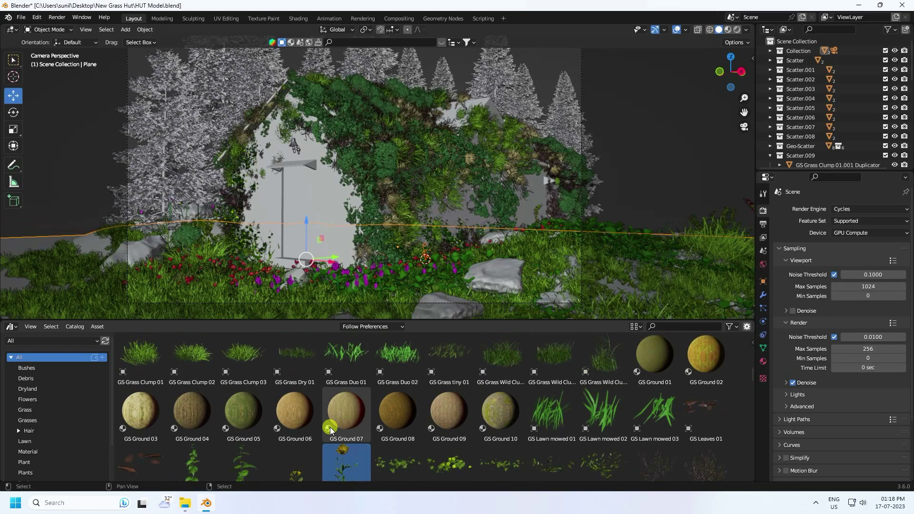
scroll(330, 427, down, 10)
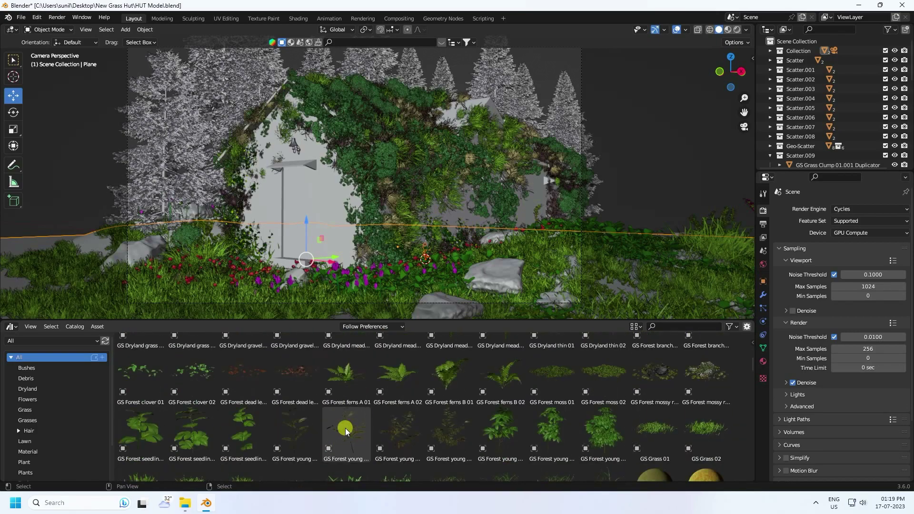
scroll(621, 404, up, 2)
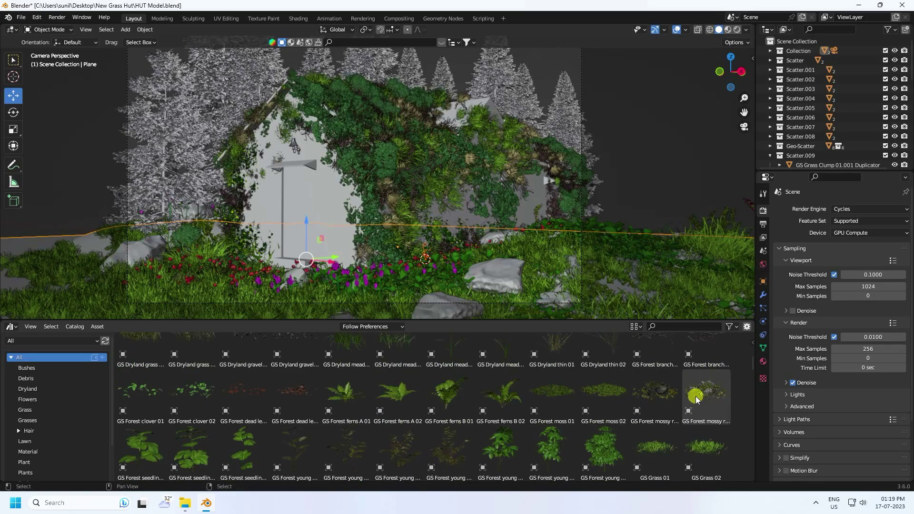
mouse_move(428, 198)
middle_down()
mouse_move(407, 220)
mouse_move(428, 209)
middle_up()
drag(705, 395, 224, 241)
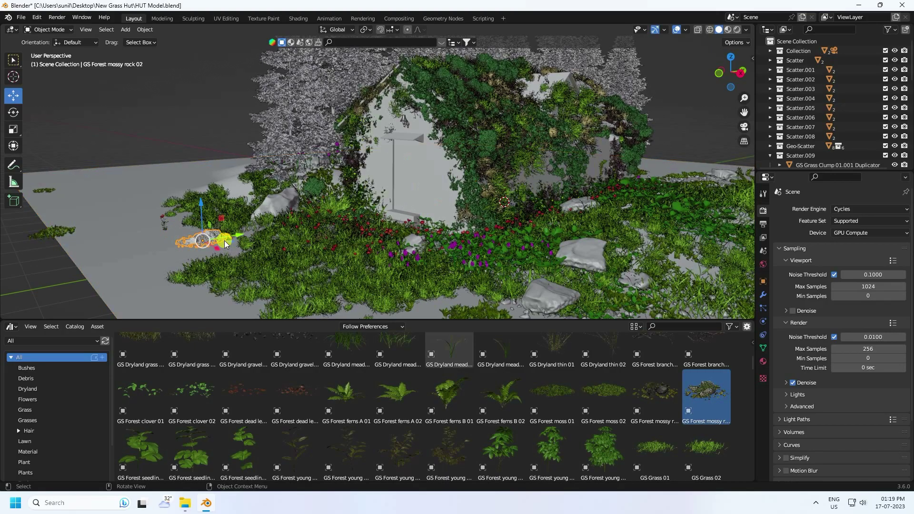
Scale the mossy rock up about 1.6 times and move it along X next to the boulder near the hut's door side
scroll(222, 237, up, 5)
key(s)
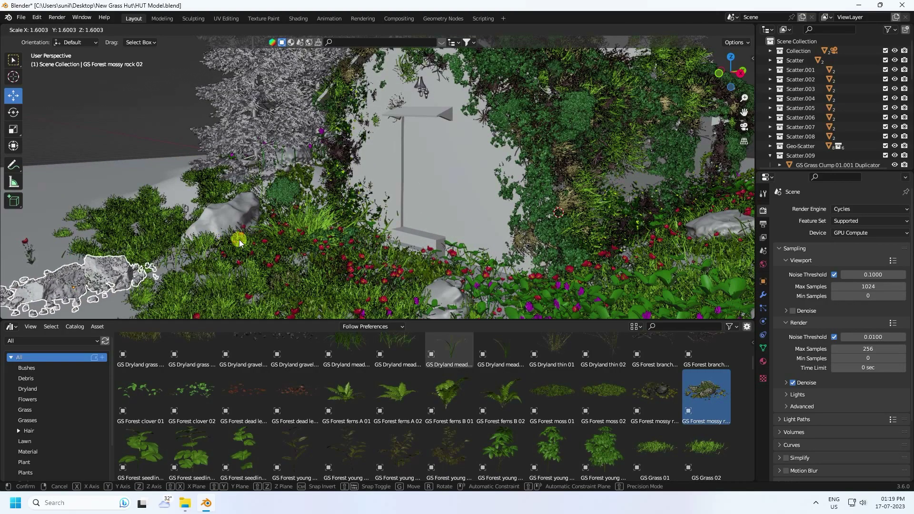
click(247, 259)
scroll(247, 259, down, 3)
drag(232, 237, 310, 248)
click(315, 249)
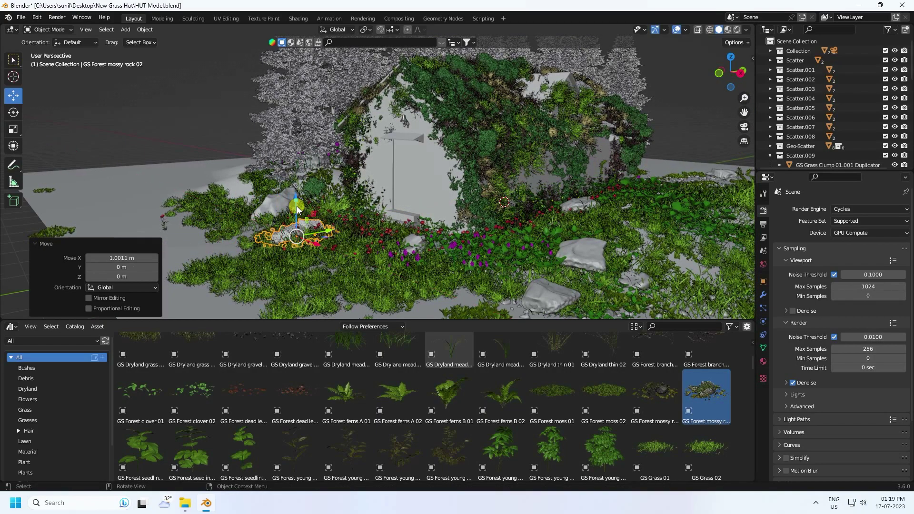
scroll(299, 229, up, 1)
Place the Sc Forest mossy rock 01 asset on the bare ground beyond the grass
scroll(443, 420, down, 5)
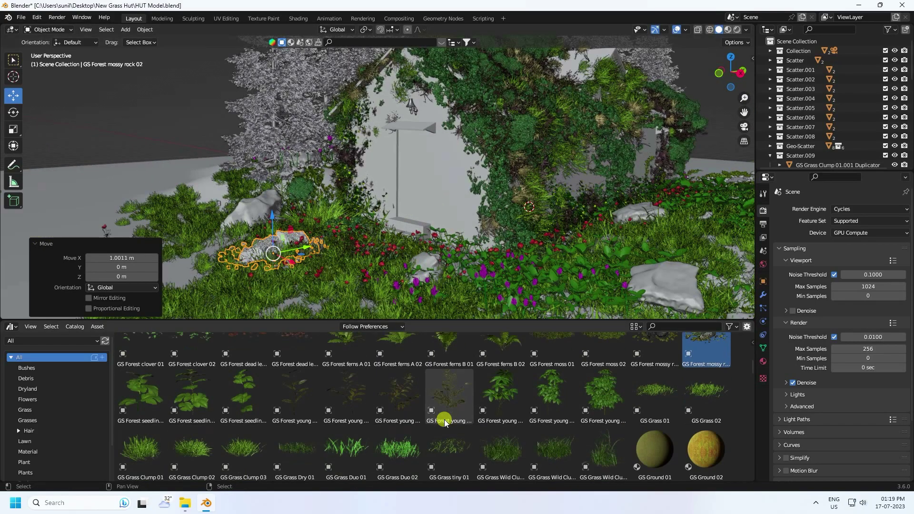
scroll(444, 422, down, 6)
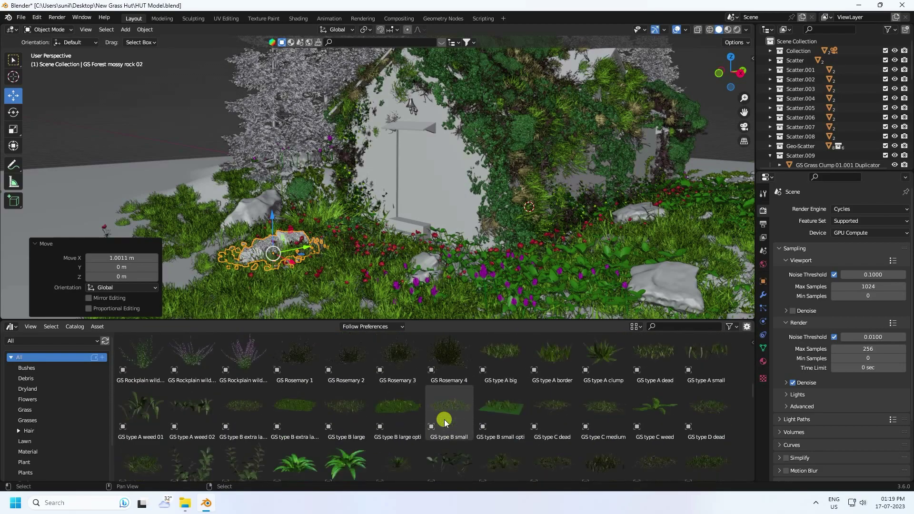
scroll(444, 421, down, 10)
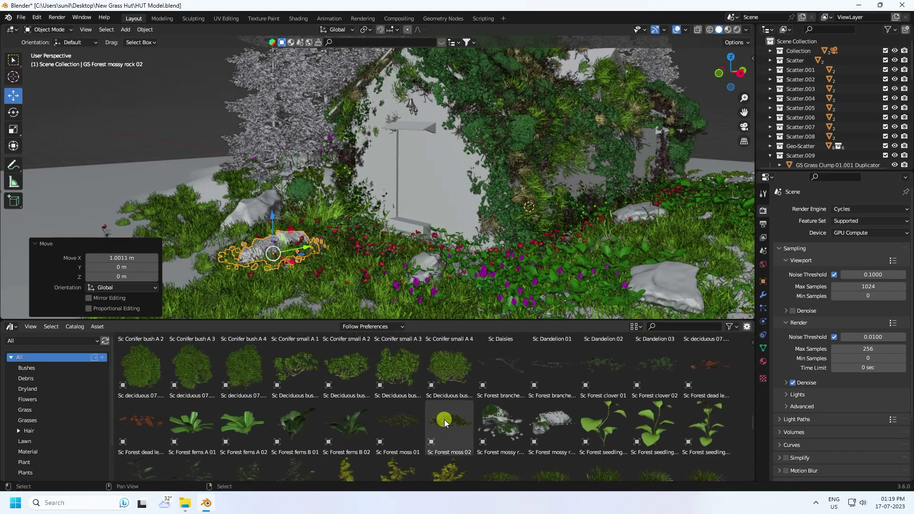
drag(516, 427, 95, 223)
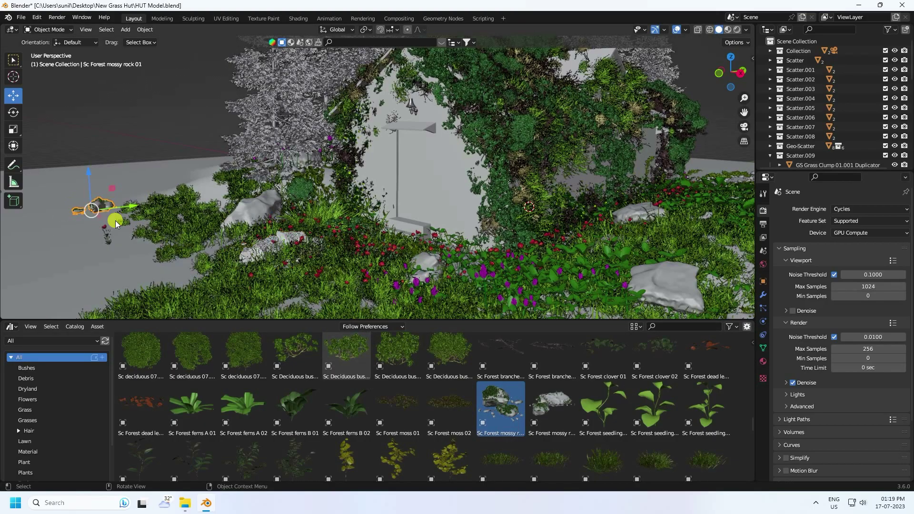
Scale up the new mossy rock, move it onto the grass in front of the hut, and check it through the camera
scroll(120, 214, down, 3)
middle_drag(133, 223, 138, 238)
key(s)
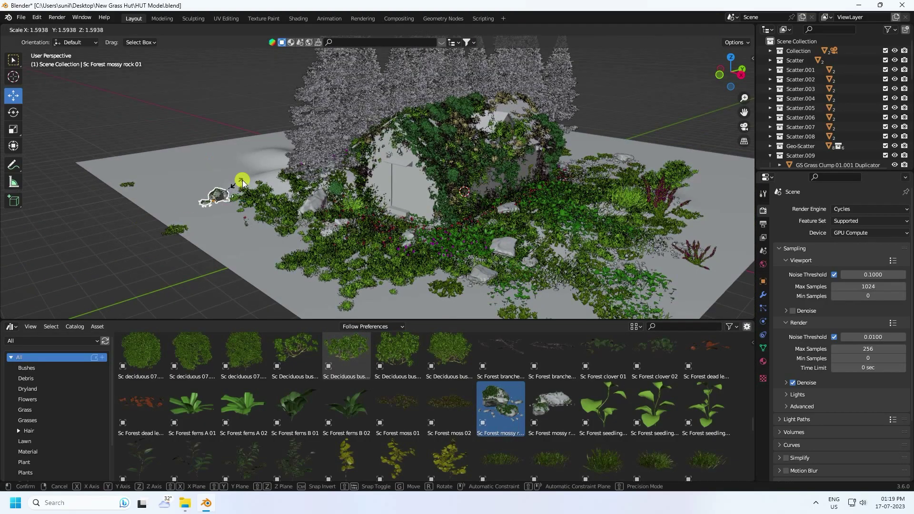
click(223, 212)
drag(231, 210, 389, 245)
click(389, 244)
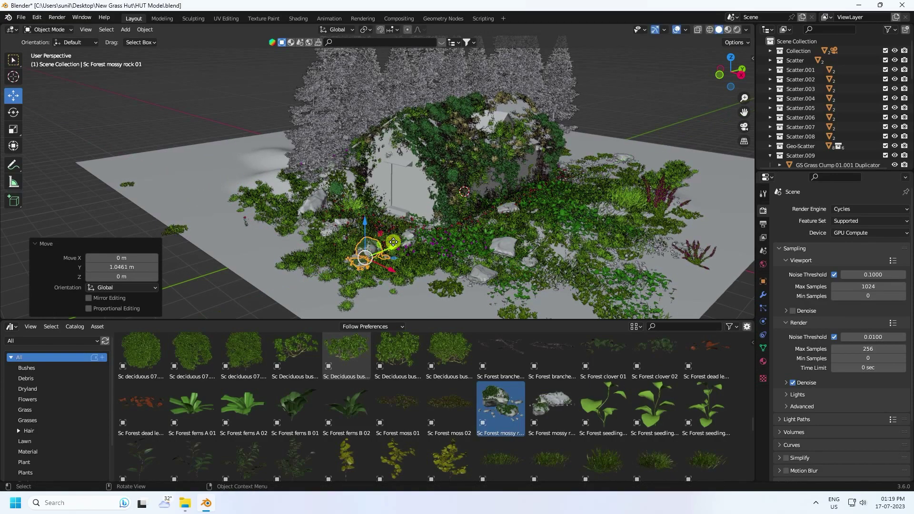
key(KP_0)
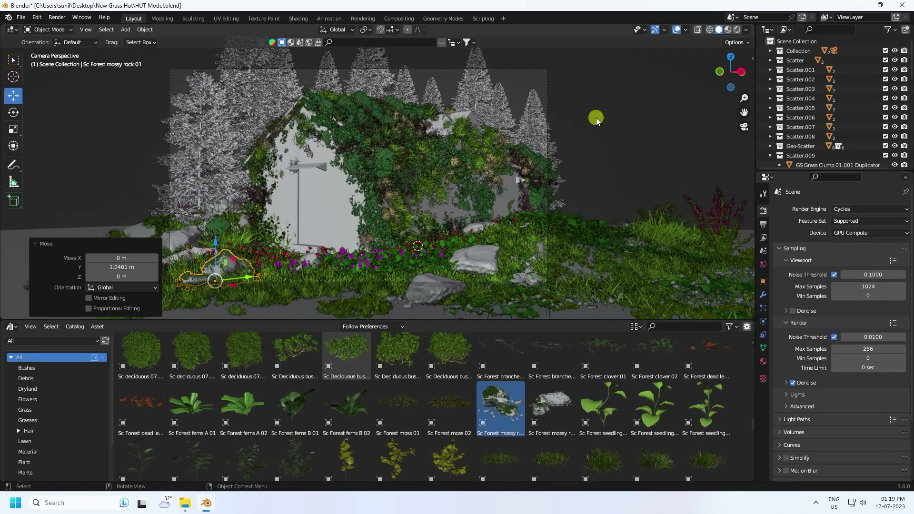
click(597, 114)
scroll(208, 236, up, 1)
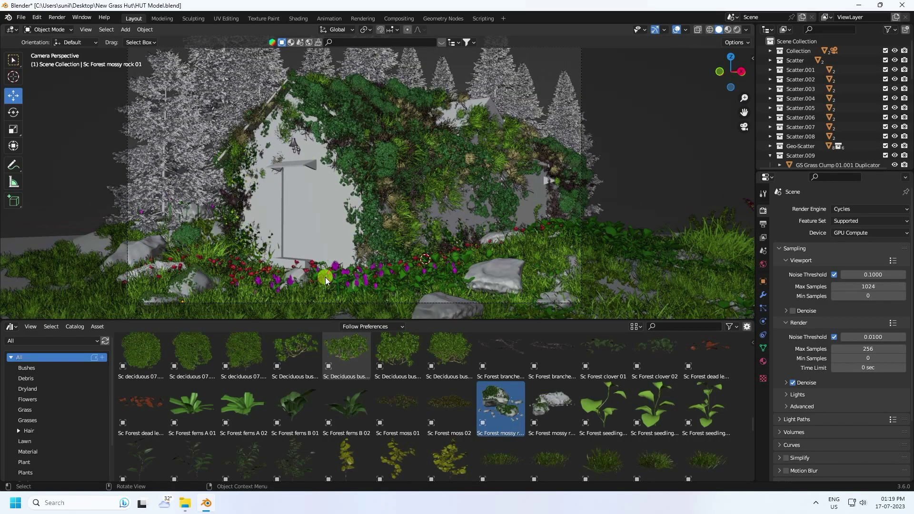
Collapse the asset browser to enlarge the viewport and add a Sun light to the scene
middle_drag(327, 204, 275, 327)
drag(274, 325, 280, 438)
middle_drag(279, 438, 152, 157)
click(125, 29)
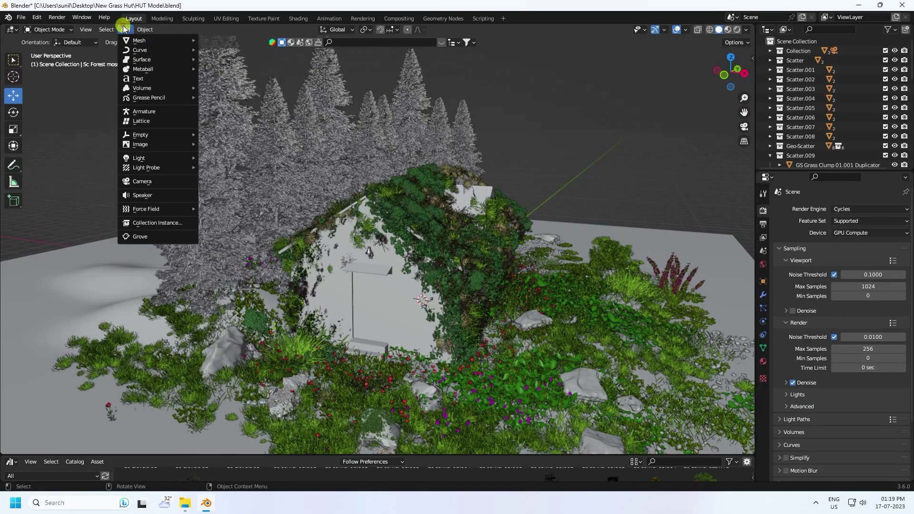
mouse_move(143, 158)
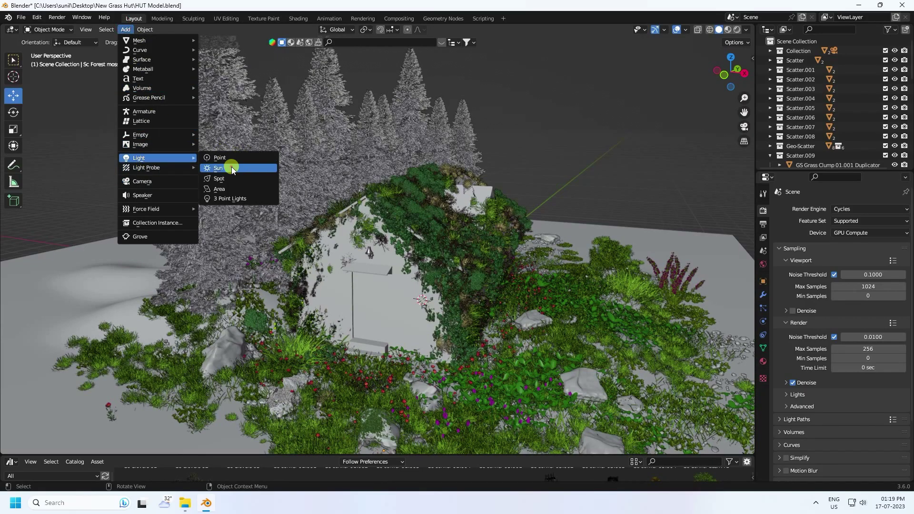
click(231, 167)
Move the sun light up above the hut and shift it about -1.98 m along X toward the spruce trees
middle_drag(258, 171, 447, 285)
drag(449, 286, 240, 202)
middle_drag(279, 310, 452, 206)
drag(455, 206, 379, 216)
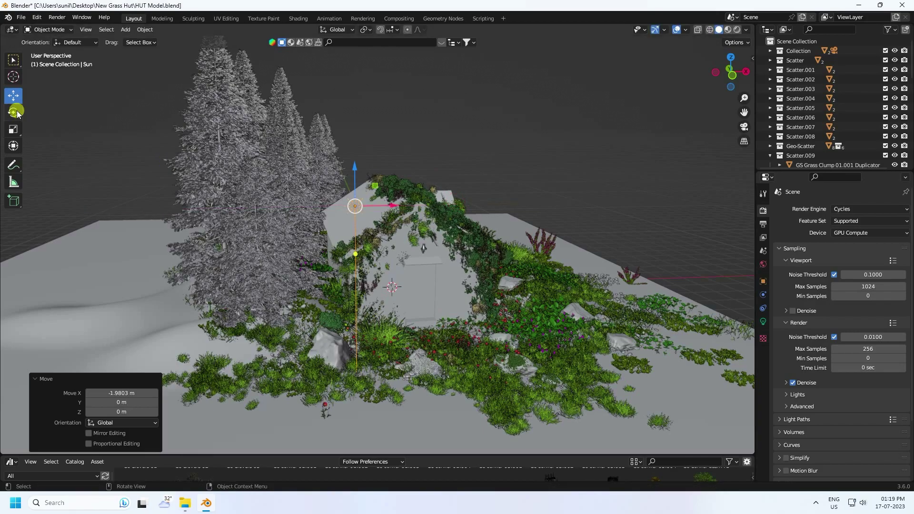
Rotate the sun light -40.7° about the Y axis so it points at the hut
key(shift+space)
key(r)
drag(339, 176, 319, 196)
middle_drag(352, 214, 306, 201)
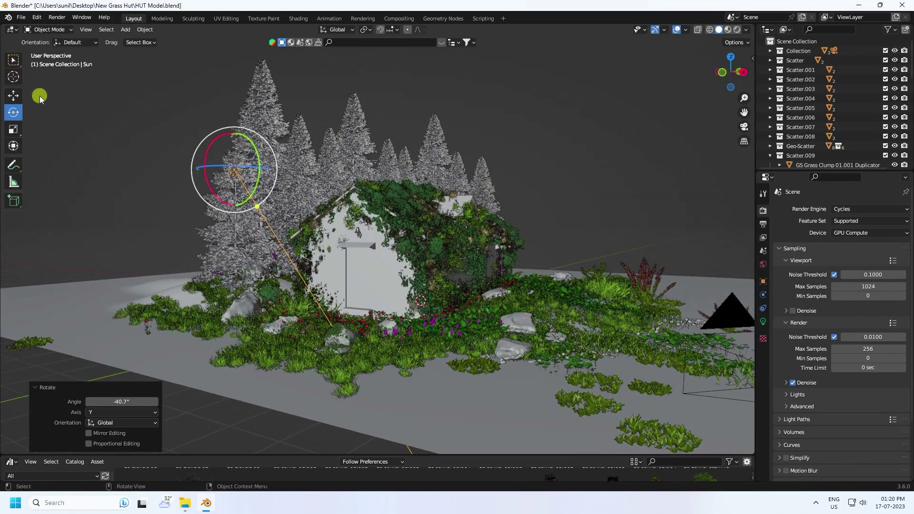
Move the sun light higher and outward beside the spruce trees, and set its strength to 5
click(11, 95)
drag(233, 132, 234, 81)
click(207, 106)
middle_drag(243, 130, 231, 131)
click(223, 126)
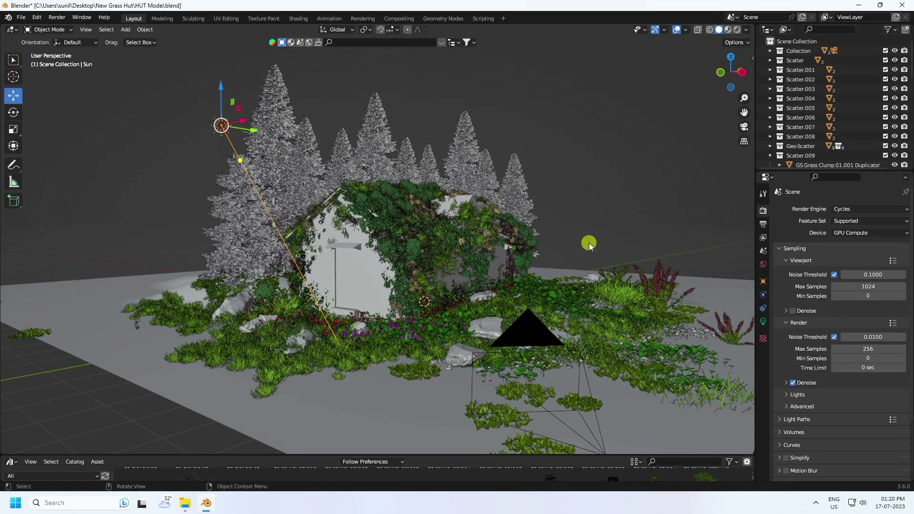
click(764, 323)
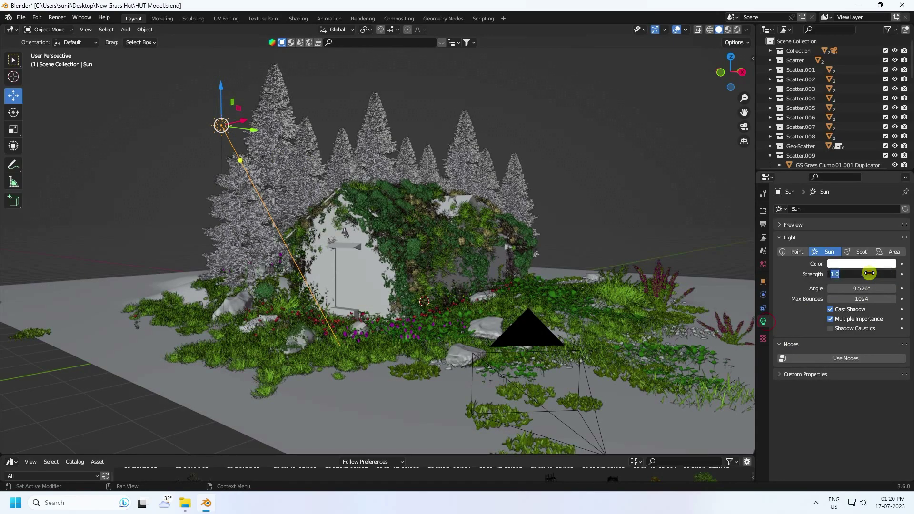
key(Return)
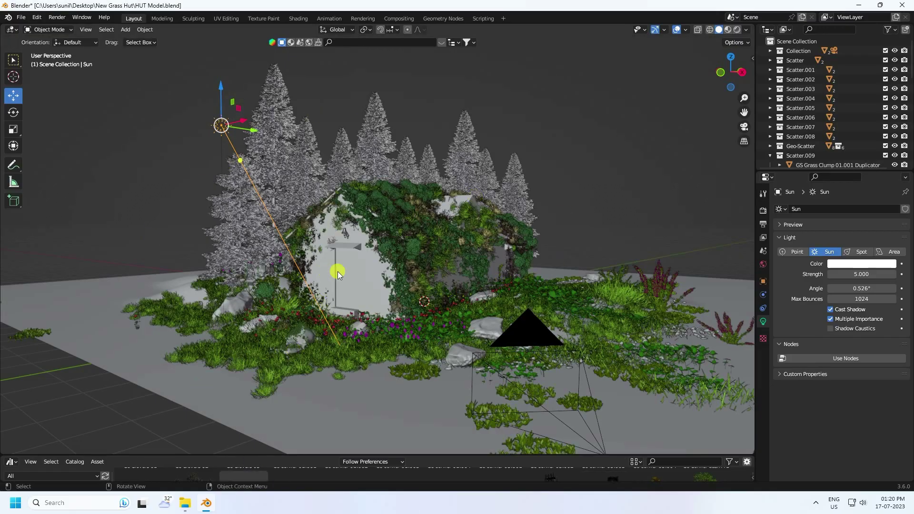
Render the hut scene as a still image
scroll(370, 265, up, 3)
middle_drag(369, 263, 380, 280)
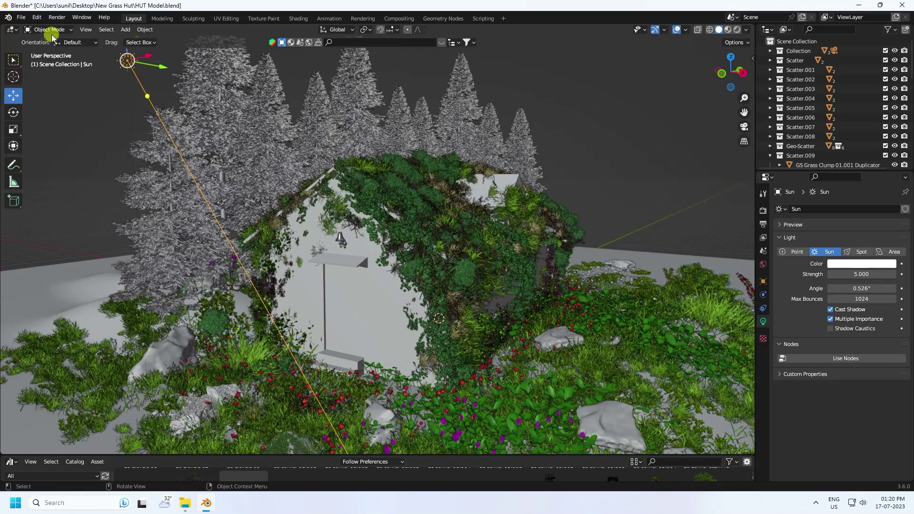
click(57, 18)
click(72, 28)
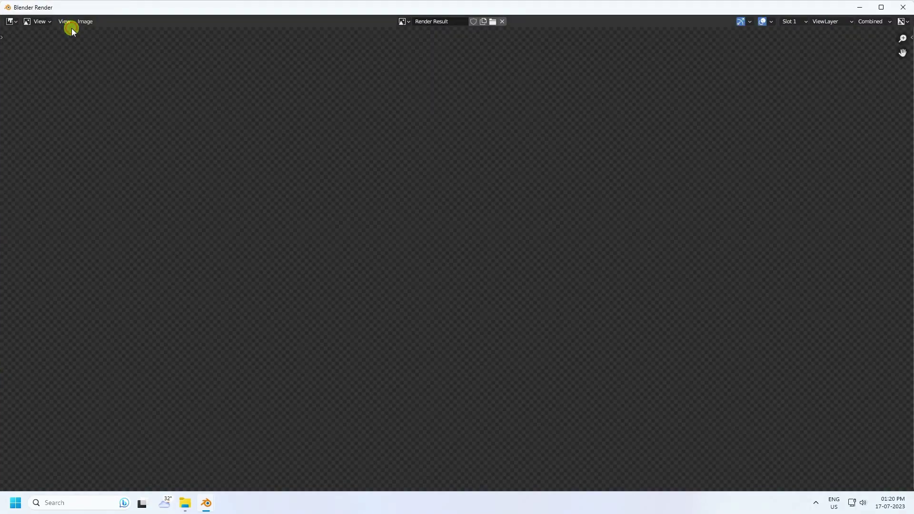